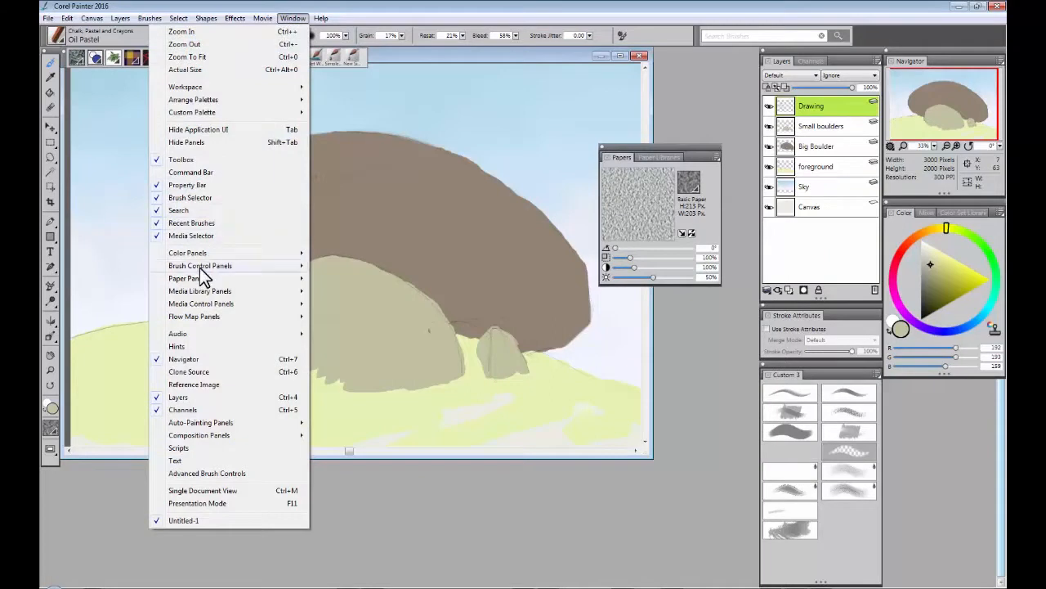
Step: Check the available paper panels and reposition the floating Papers panel beside the canvas
{"action": "mouse_move", "coordinate": [205, 278]}
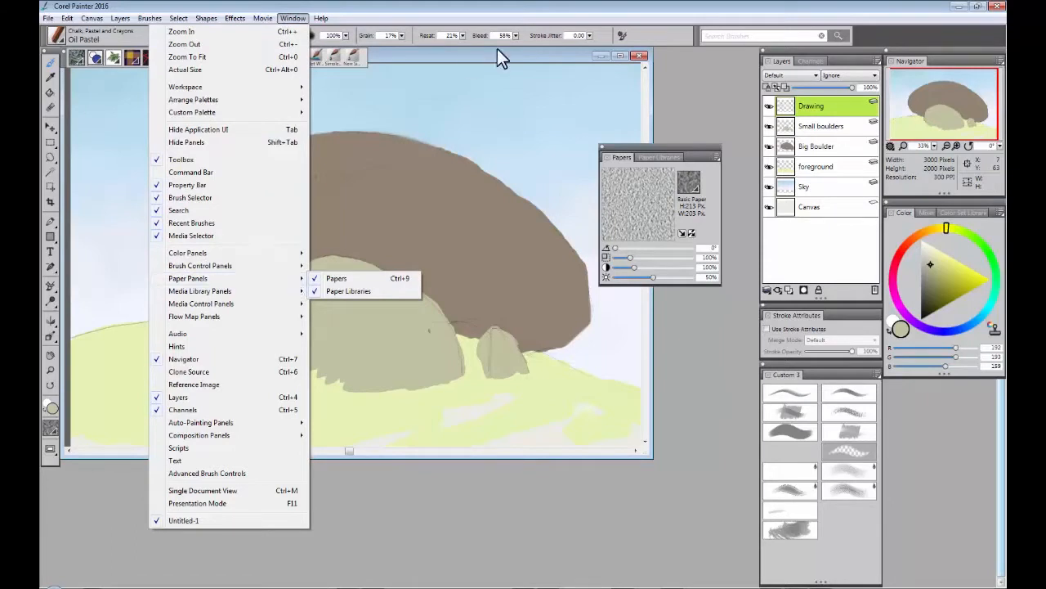
{"action": "left_click", "coordinate": [694, 124]}
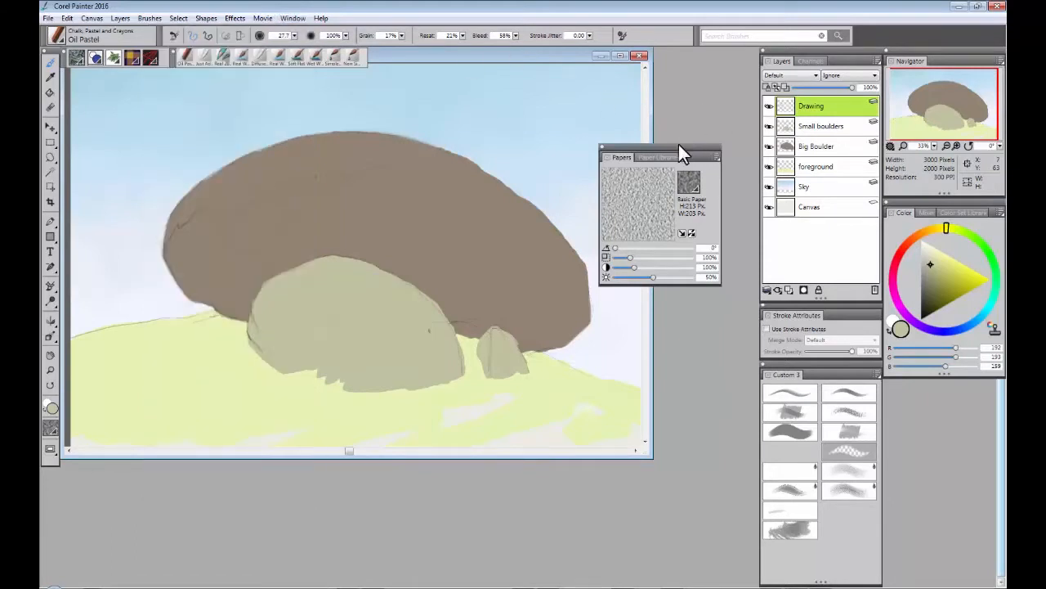
{"action": "left_click_drag", "start_coordinate": [664, 148], "coordinate": [680, 154]}
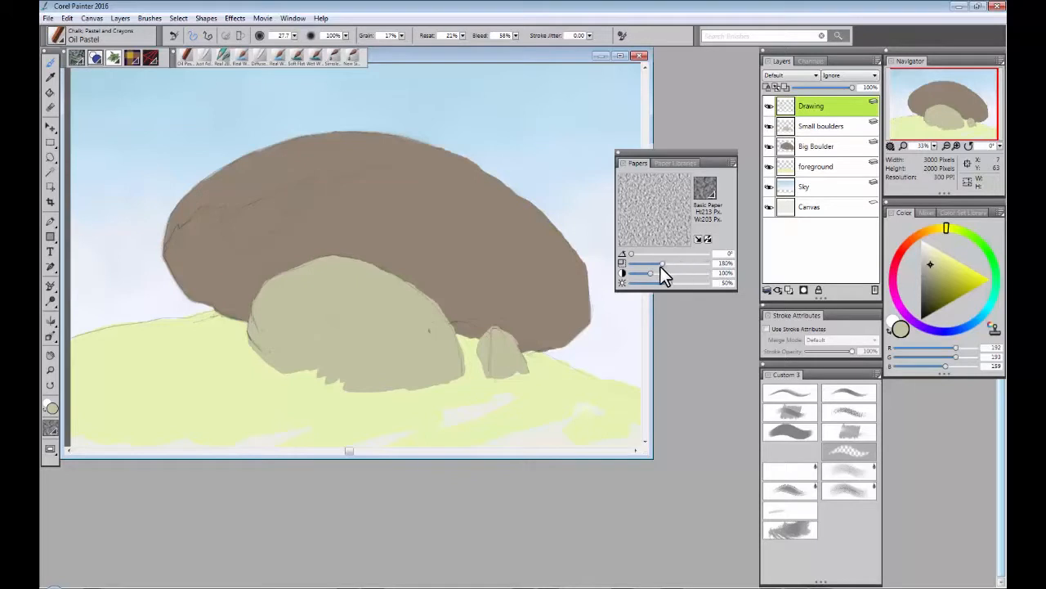
Step: Set Basic Paper's scale to 216%, contrast to 215% and brightness to 53%, and dock the Papers panel beneath the Color panel
{"action": "left_click_drag", "start_coordinate": [657, 265], "coordinate": [655, 265]}
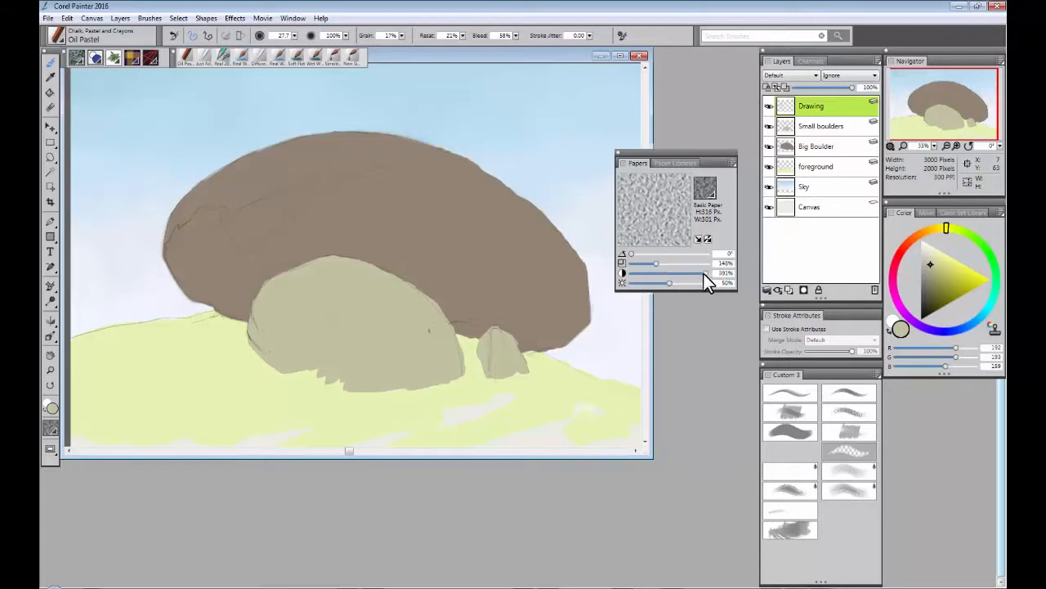
{"action": "left_click_drag", "start_coordinate": [674, 274], "coordinate": [643, 275]}
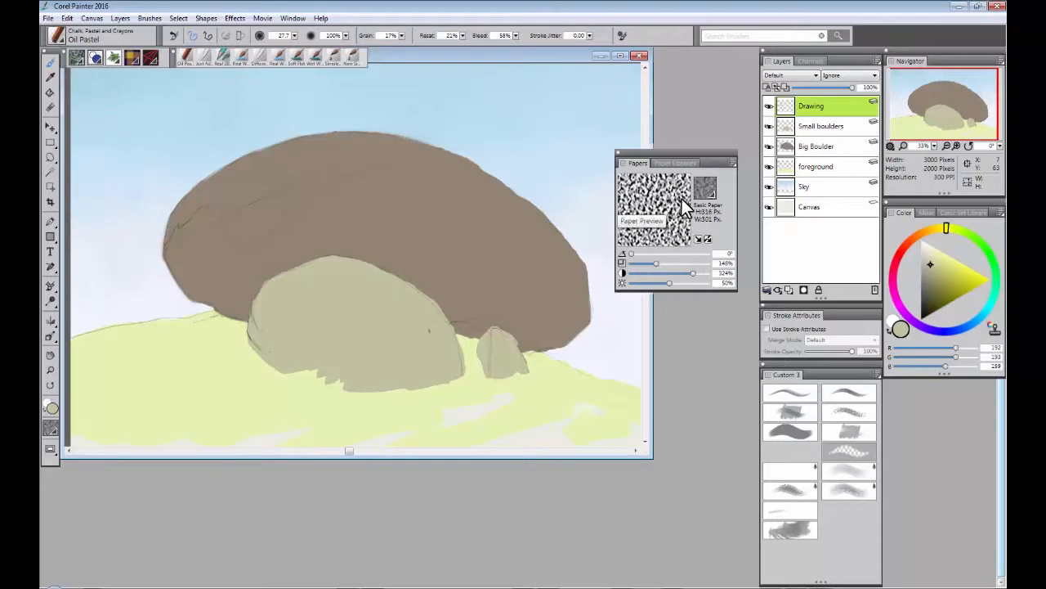
{"action": "left_click_drag", "start_coordinate": [696, 273], "coordinate": [710, 276]}
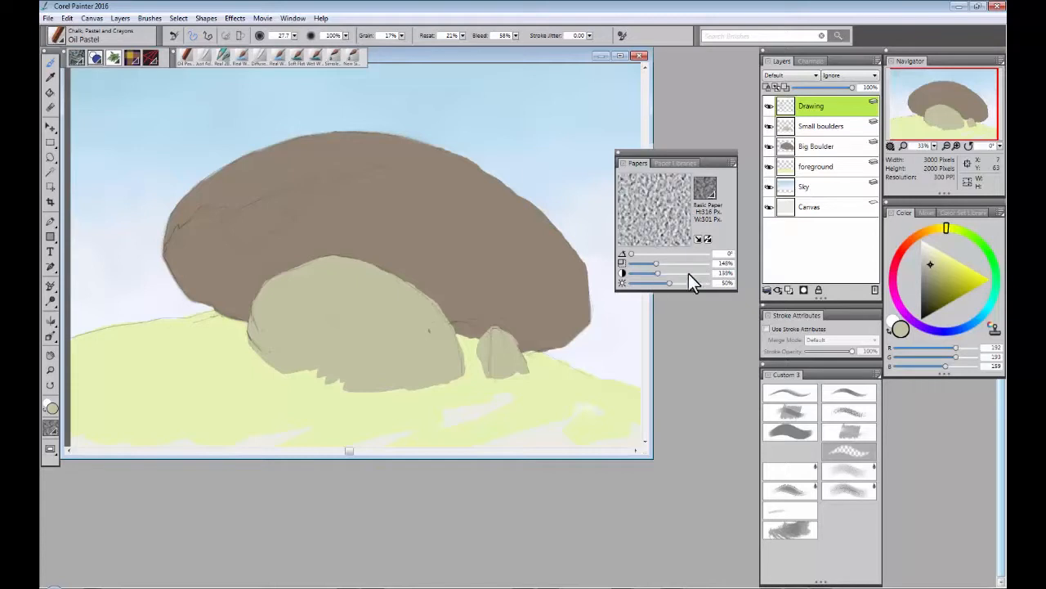
{"action": "left_click_drag", "start_coordinate": [669, 282], "coordinate": [629, 284]}
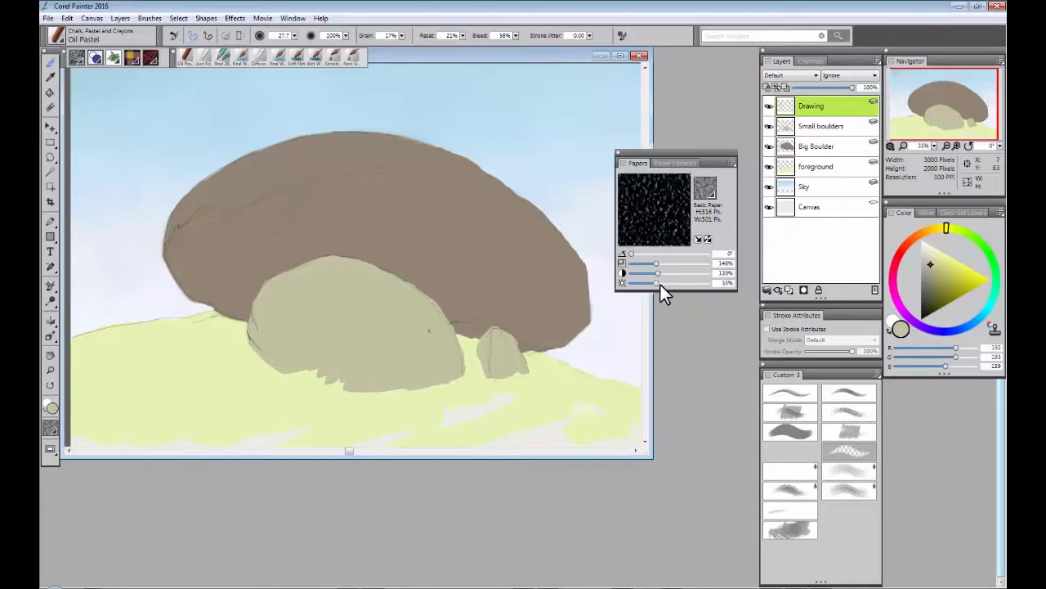
{"action": "left_click_drag", "start_coordinate": [673, 284], "coordinate": [674, 284]}
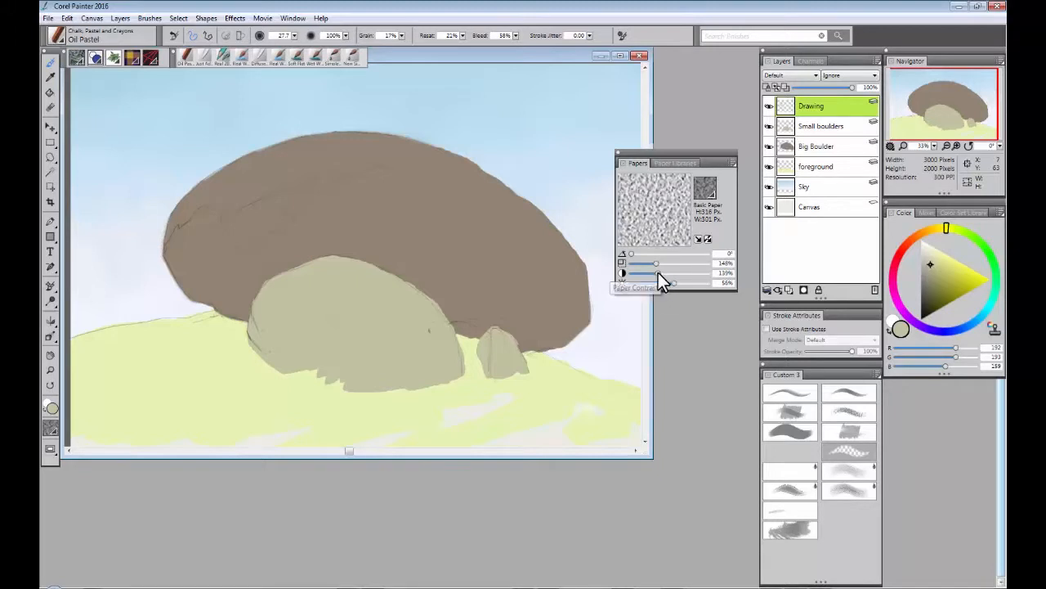
{"action": "mouse_move", "coordinate": [659, 273]}
{"action": "left_mouse_down"}
{"action": "mouse_move", "coordinate": [674, 274]}
{"action": "mouse_move", "coordinate": [672, 265]}
{"action": "left_mouse_up"}
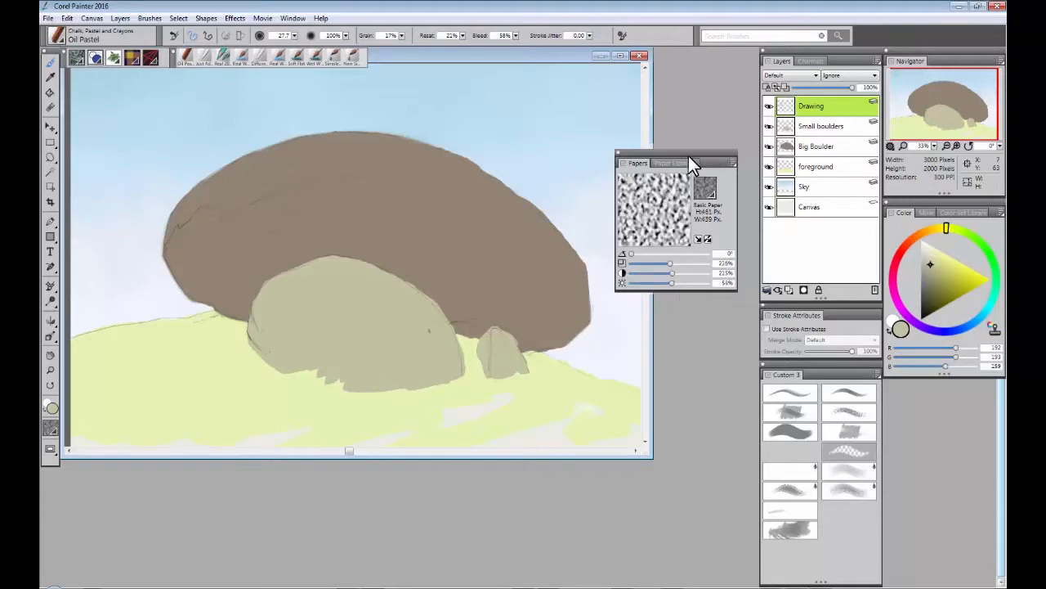
{"action": "left_click_drag", "start_coordinate": [684, 154], "coordinate": [959, 396]}
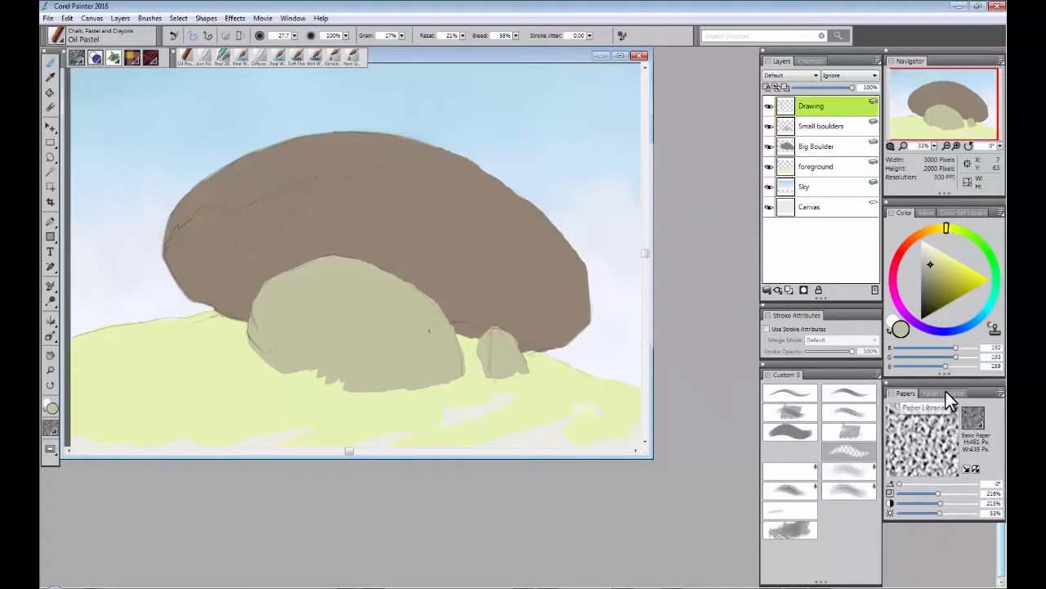
Step: Browse the texture thumbnails in the paper libraries and return to the current paper's settings
{"action": "left_click", "coordinate": [945, 393]}
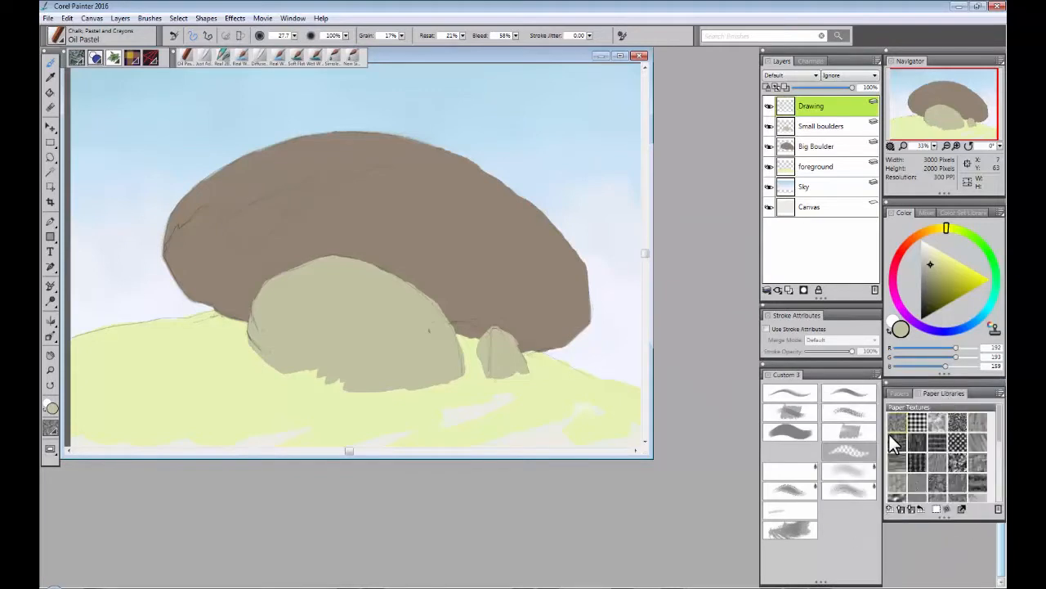
{"action": "scroll", "coordinate": [1003, 448], "scroll_direction": "down", "scroll_amount": 2}
{"action": "mouse_move", "coordinate": [1001, 440]}
{"action": "left_mouse_down"}
{"action": "mouse_move", "coordinate": [998, 496]}
{"action": "mouse_move", "coordinate": [996, 419]}
{"action": "left_mouse_up"}
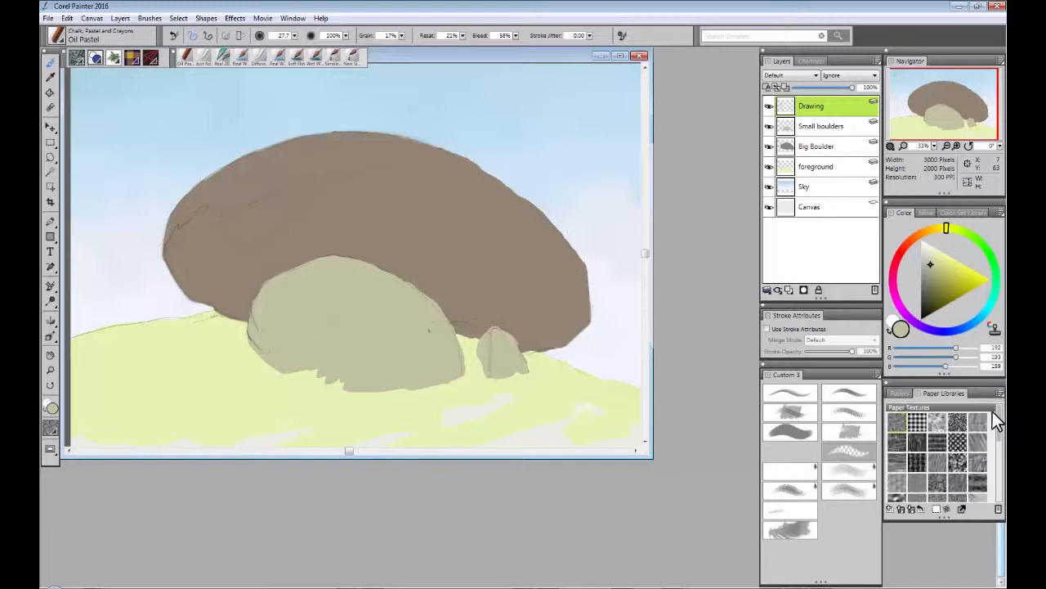
{"action": "left_click", "coordinate": [899, 393]}
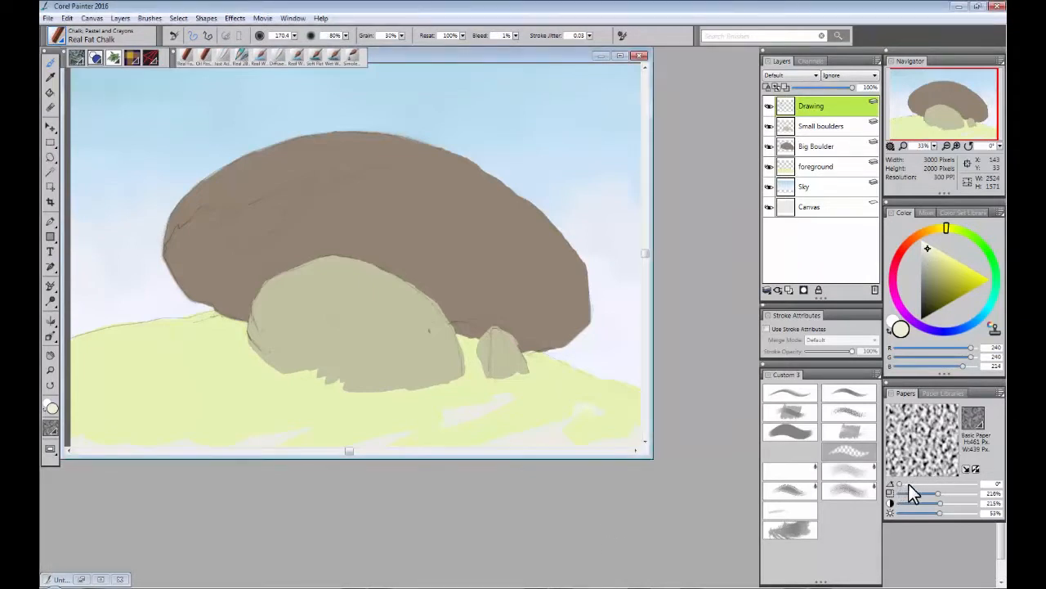
Step: Examine the paper angle control and the additional paper options, including Invert Paper
{"action": "mouse_move", "coordinate": [901, 485]}
{"action": "left_mouse_down"}
{"action": "mouse_move", "coordinate": [914, 484]}
{"action": "mouse_move", "coordinate": [899, 483]}
{"action": "left_mouse_up"}
{"action": "left_click_drag", "start_coordinate": [902, 483], "coordinate": [895, 481]}
{"action": "left_click", "coordinate": [1001, 394]}
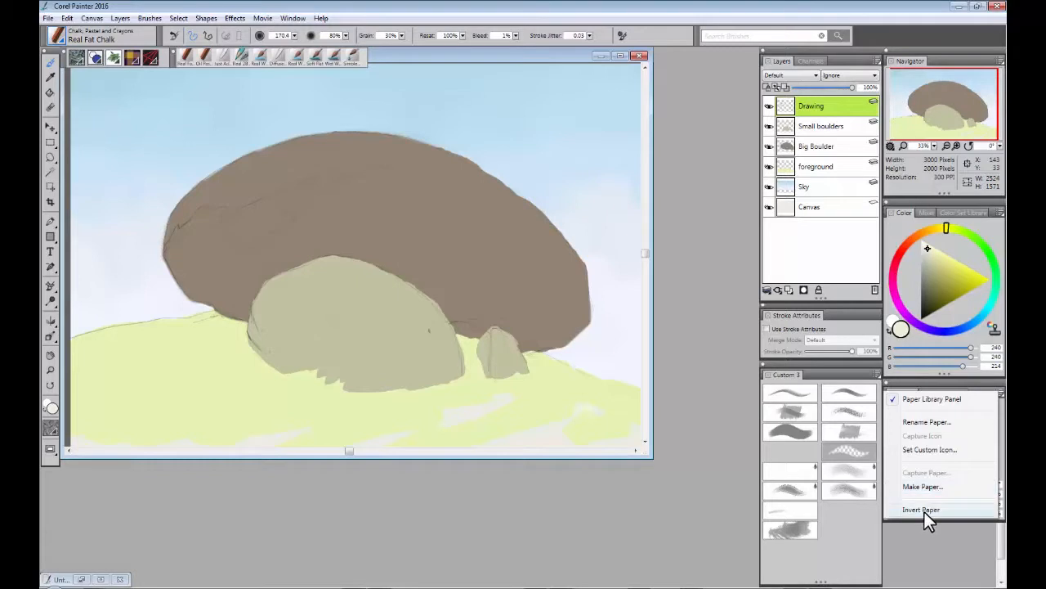
{"action": "left_click", "coordinate": [926, 550]}
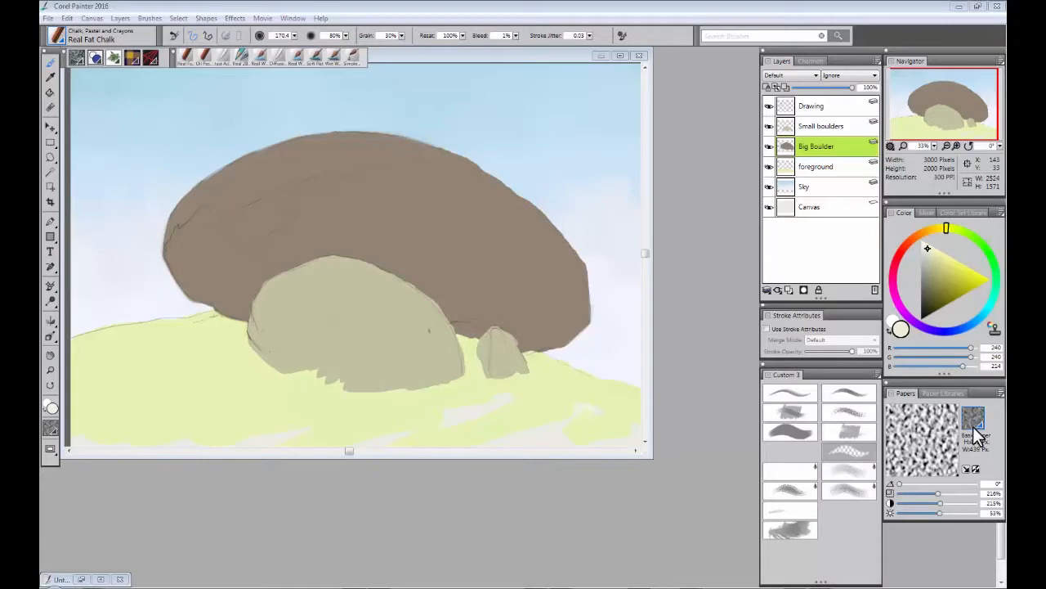
Step: Duplicate the Big Boulder layer, create a layer mask from the copy's transparency, and target the layer's content for painting
{"action": "right_click", "coordinate": [829, 147]}
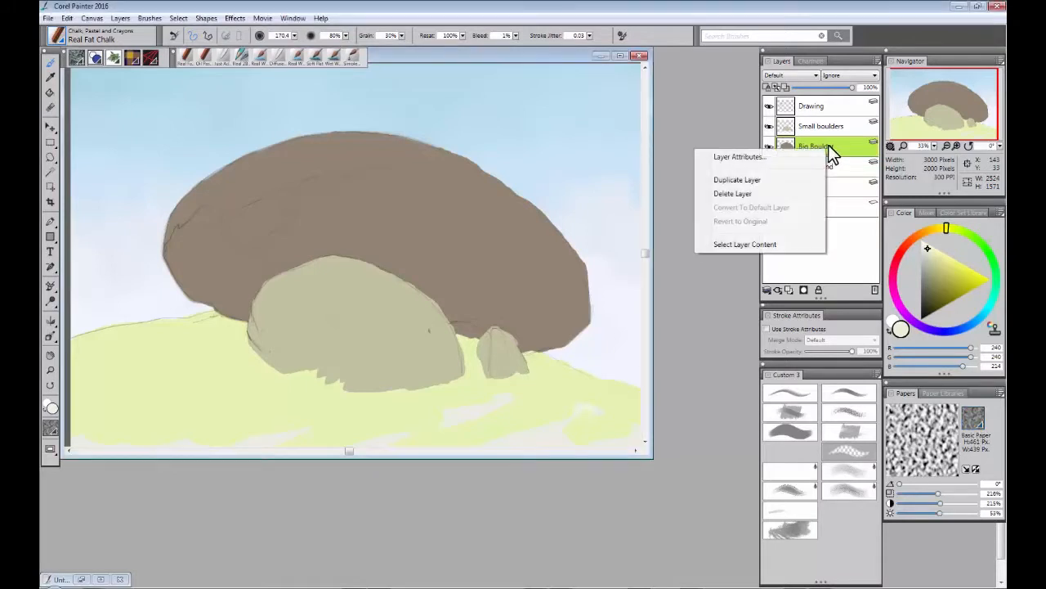
{"action": "left_click", "coordinate": [749, 180]}
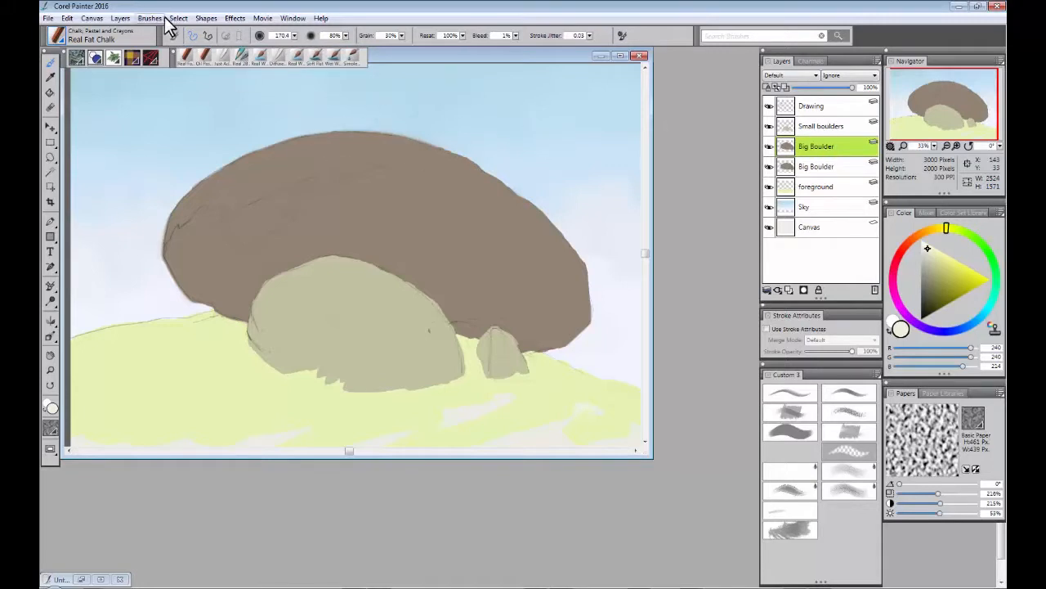
{"action": "left_click", "coordinate": [121, 18]}
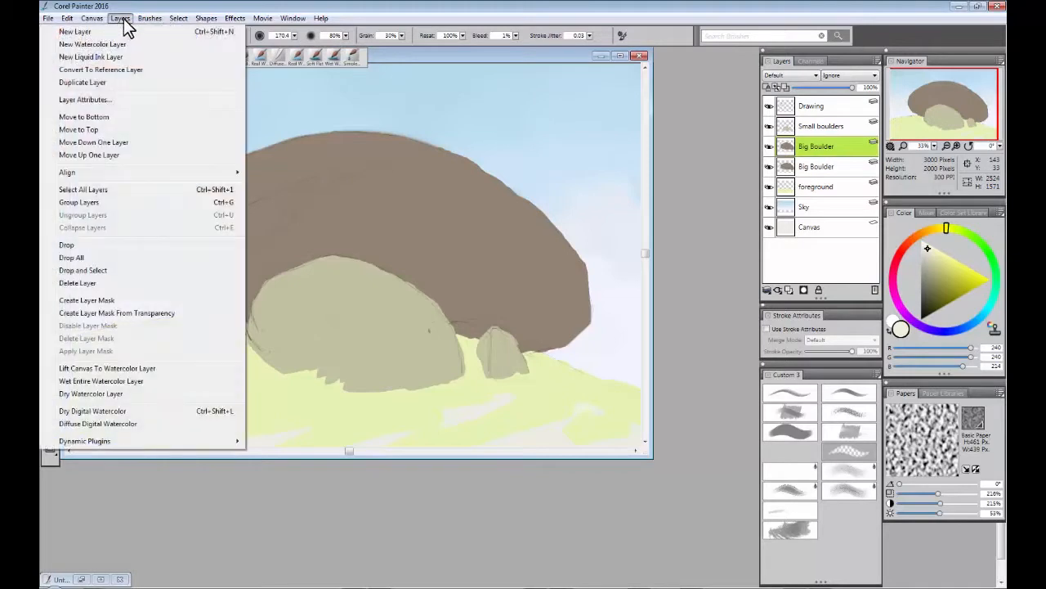
{"action": "left_click", "coordinate": [120, 313]}
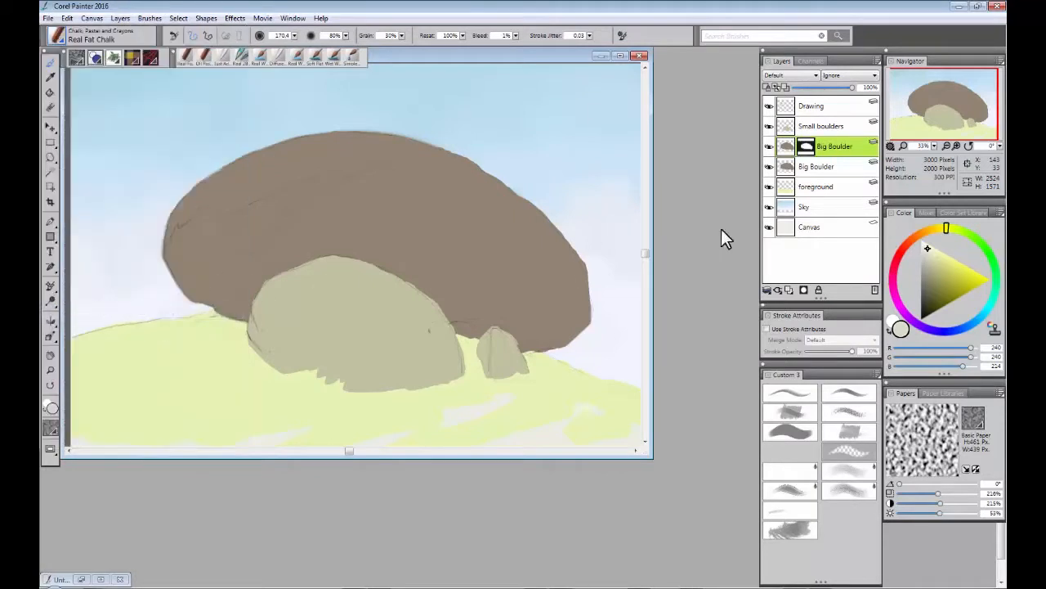
{"action": "left_click", "coordinate": [787, 148]}
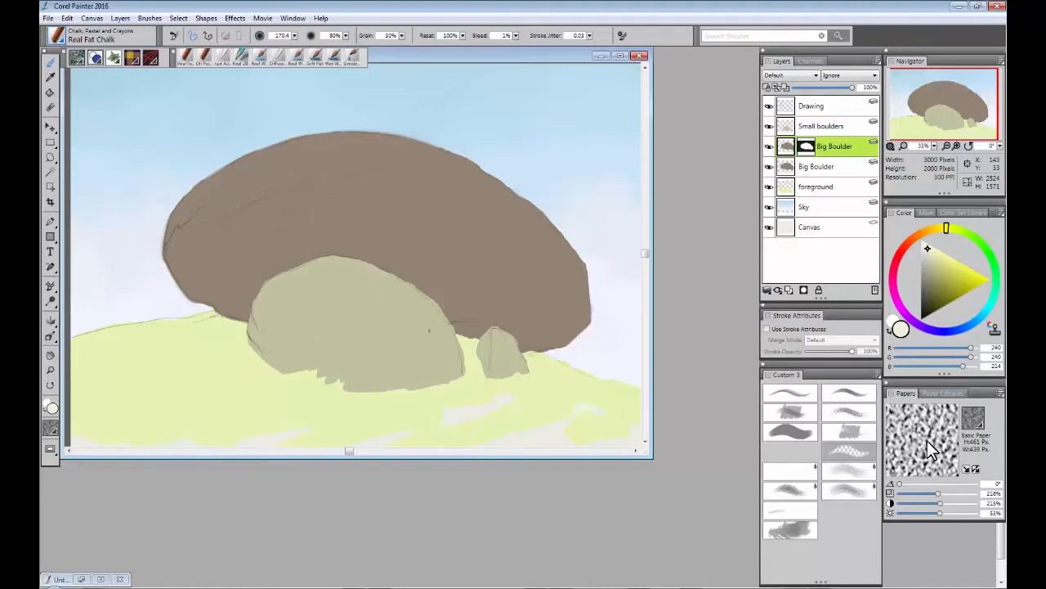
Step: Choose the Worn Pavement paper texture and set its scale to 208% and contrast to 242%
{"action": "left_click", "coordinate": [943, 392]}
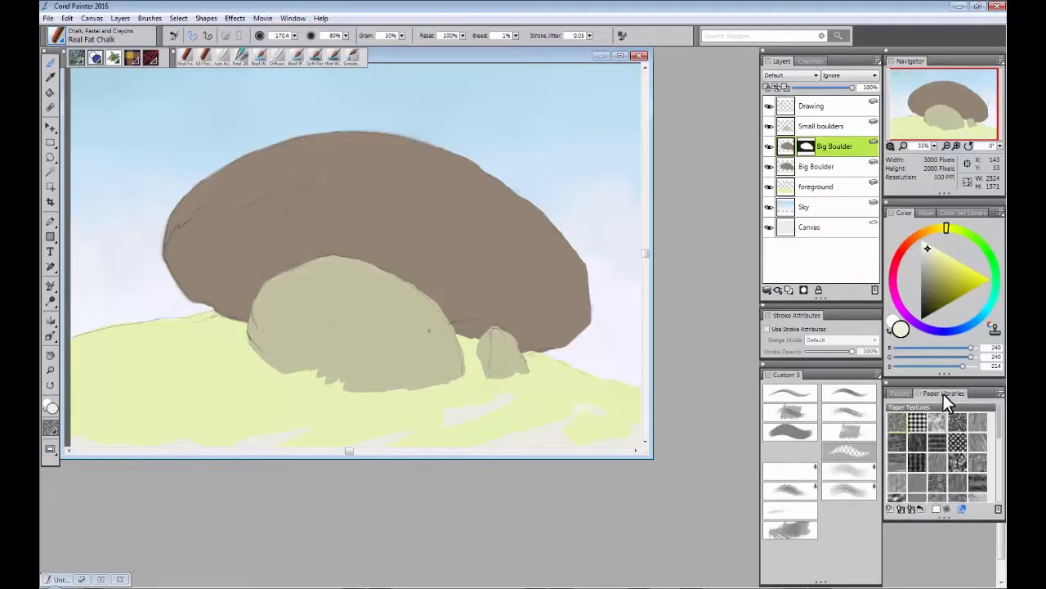
{"action": "left_click_drag", "start_coordinate": [999, 422], "coordinate": [999, 439]}
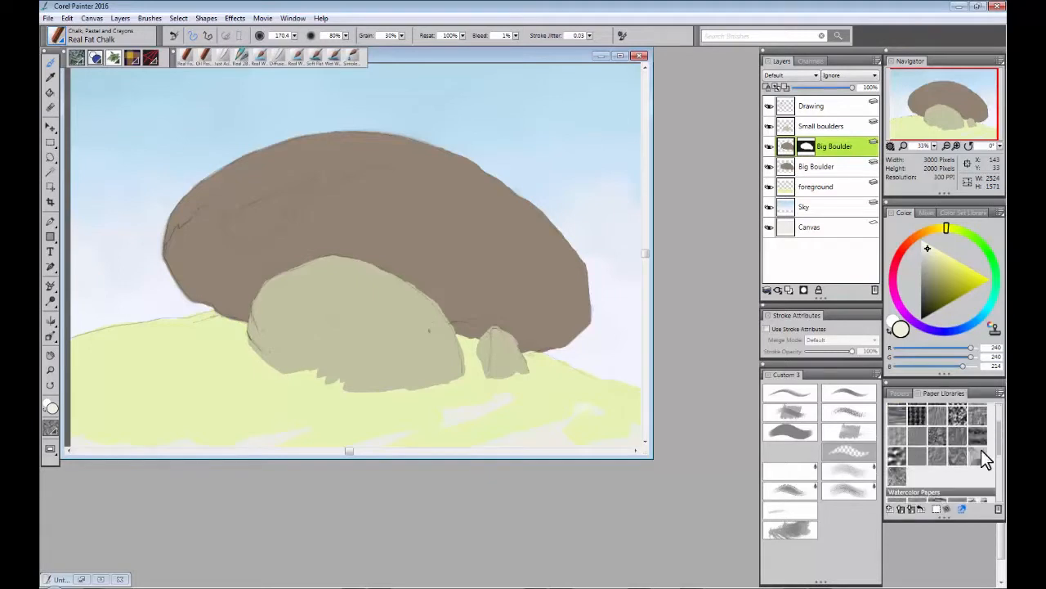
{"action": "left_click", "coordinate": [938, 437]}
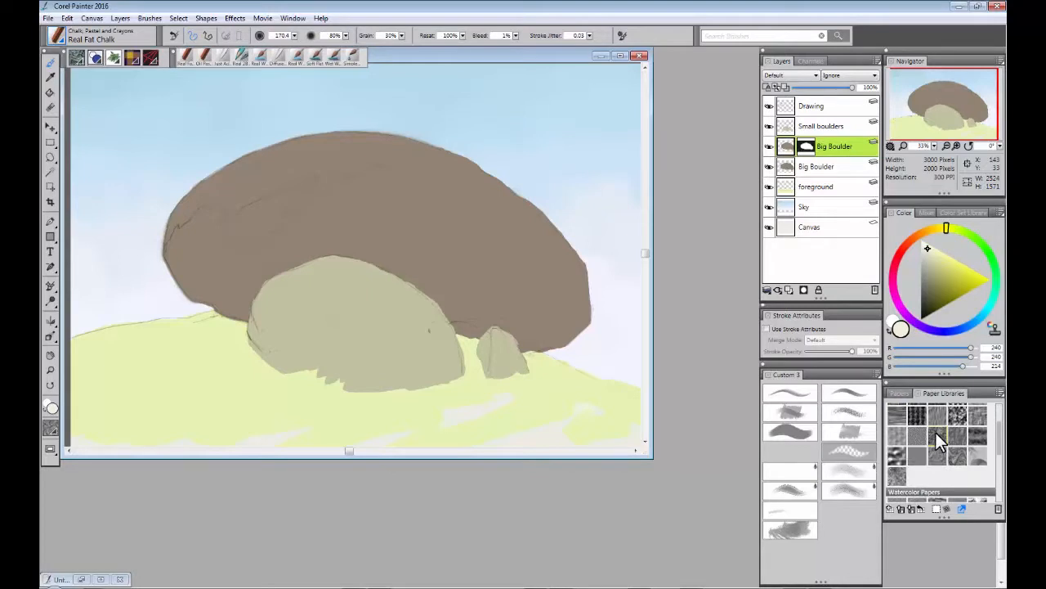
{"action": "left_click", "coordinate": [903, 392]}
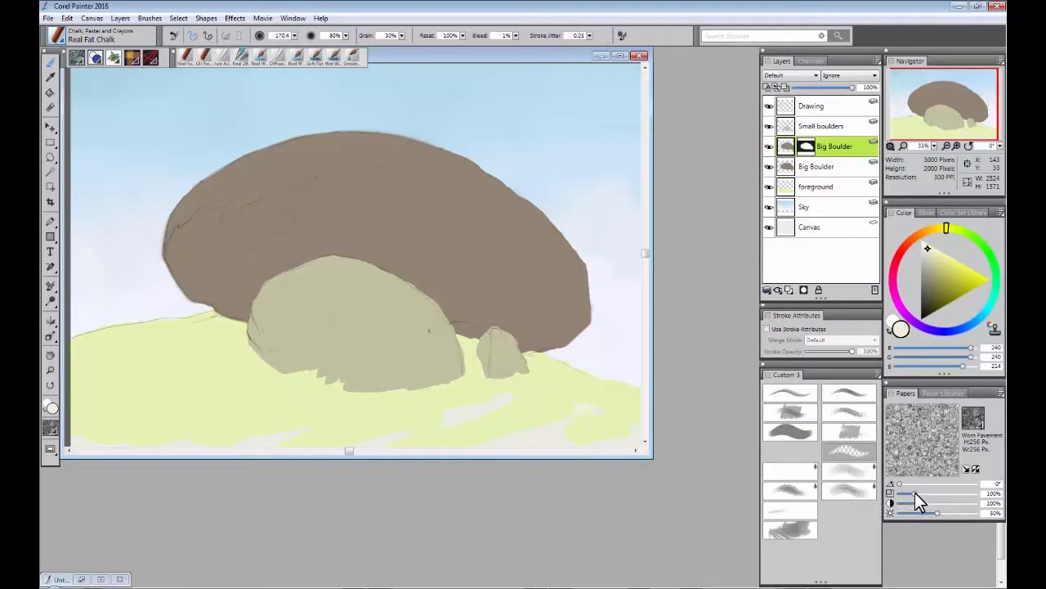
{"action": "mouse_move", "coordinate": [917, 493]}
{"action": "left_mouse_down"}
{"action": "mouse_move", "coordinate": [946, 492]}
{"action": "mouse_move", "coordinate": [922, 501]}
{"action": "mouse_move", "coordinate": [936, 494]}
{"action": "left_mouse_up"}
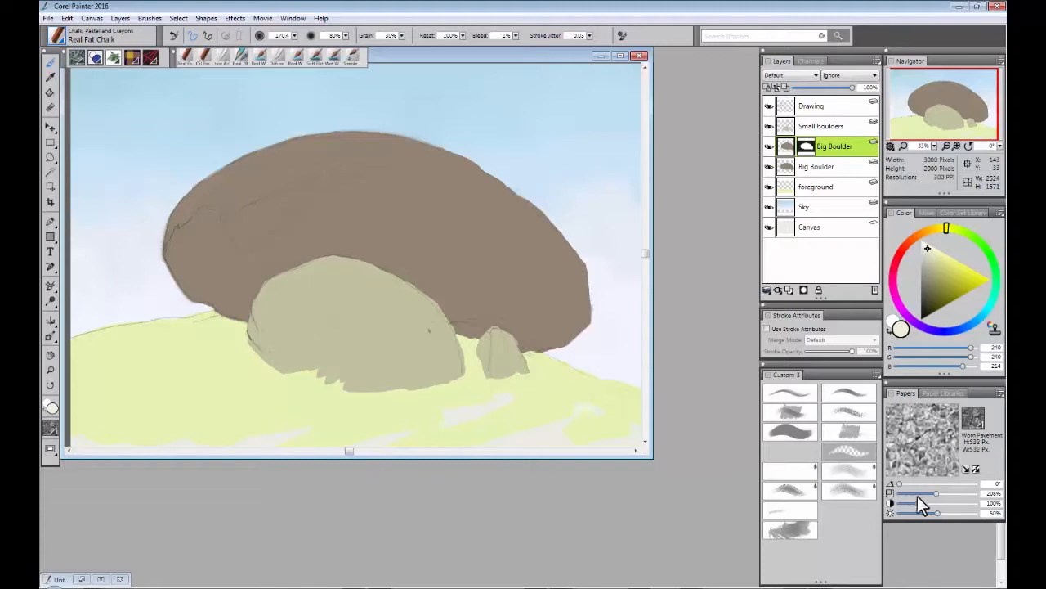
{"action": "left_click_drag", "start_coordinate": [917, 504], "coordinate": [947, 508]}
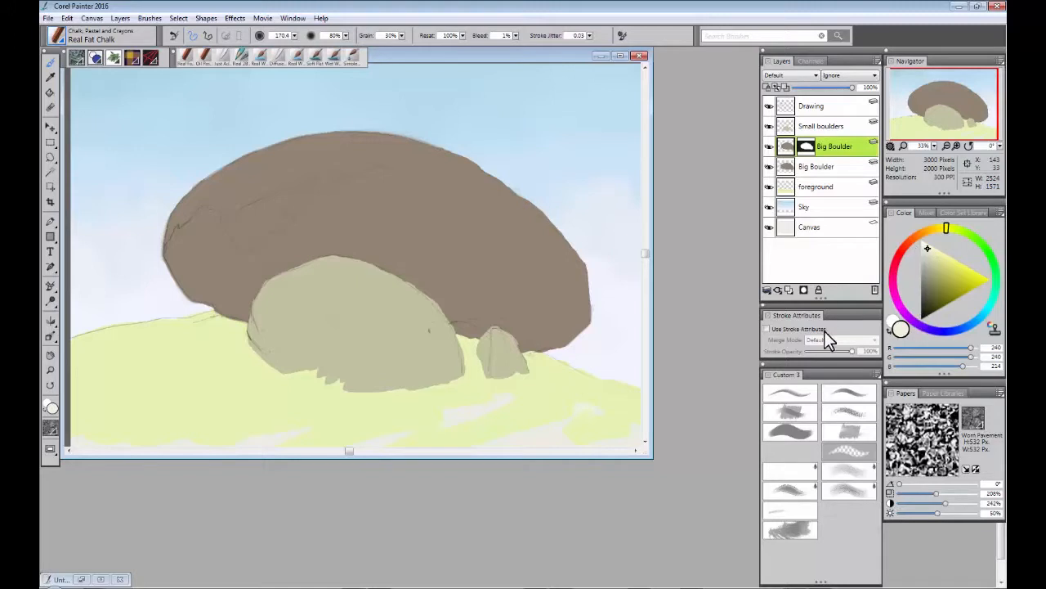
Step: Choose the Oil Pastel brush with a dark olive-grey colour and enlarge it to size 91.9
{"action": "left_click", "coordinate": [793, 411]}
{"action": "left_click_drag", "start_coordinate": [933, 291], "coordinate": [931, 299]}
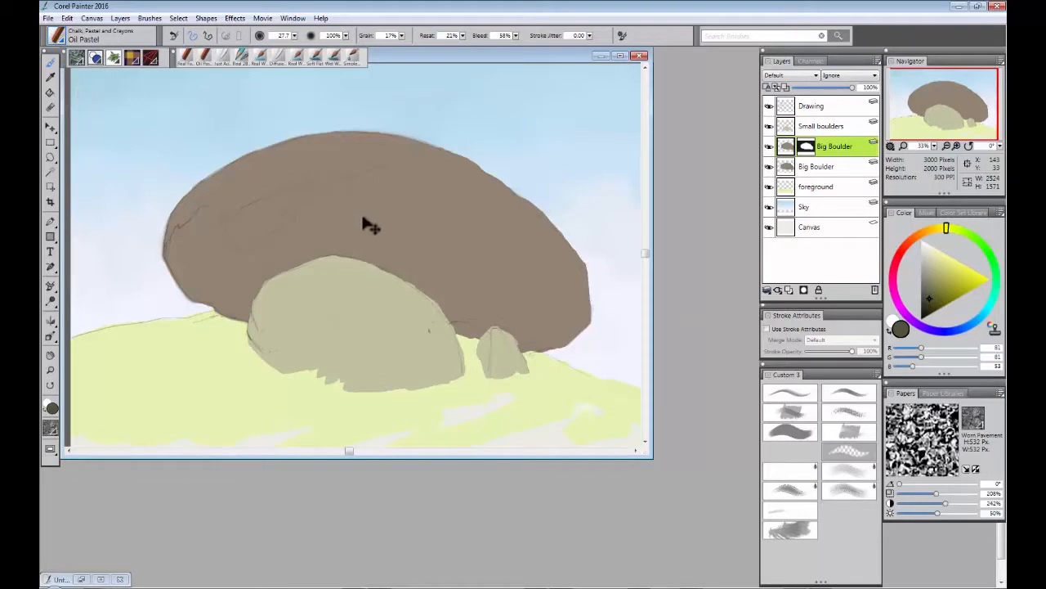
{"action": "left_click_drag", "start_coordinate": [367, 217], "coordinate": [367, 219]}
Step: Try dark shading strokes on the left half of the big boulder and undo them
{"action": "mouse_move", "coordinate": [334, 251]}
{"action": "left_mouse_down"}
{"action": "mouse_move", "coordinate": [305, 259]}
{"action": "mouse_move", "coordinate": [314, 243]}
{"action": "mouse_move", "coordinate": [282, 265]}
{"action": "mouse_move", "coordinate": [237, 247]}
{"action": "mouse_move", "coordinate": [271, 202]}
{"action": "mouse_move", "coordinate": [239, 227]}
{"action": "mouse_move", "coordinate": [308, 179]}
{"action": "mouse_move", "coordinate": [216, 241]}
{"action": "left_mouse_up"}
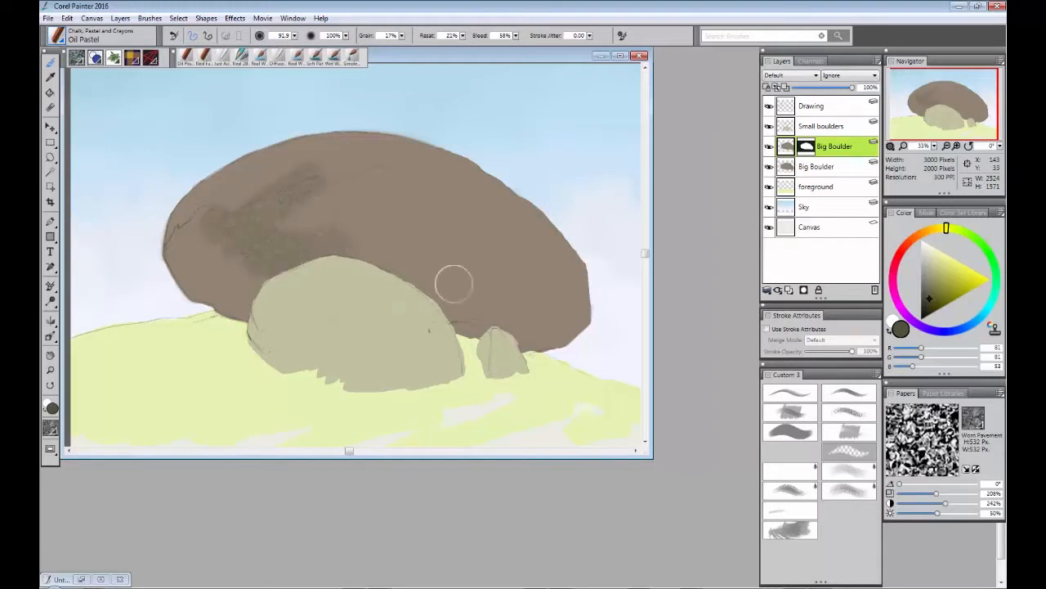
{"action": "key", "text": "ctrl+z"}
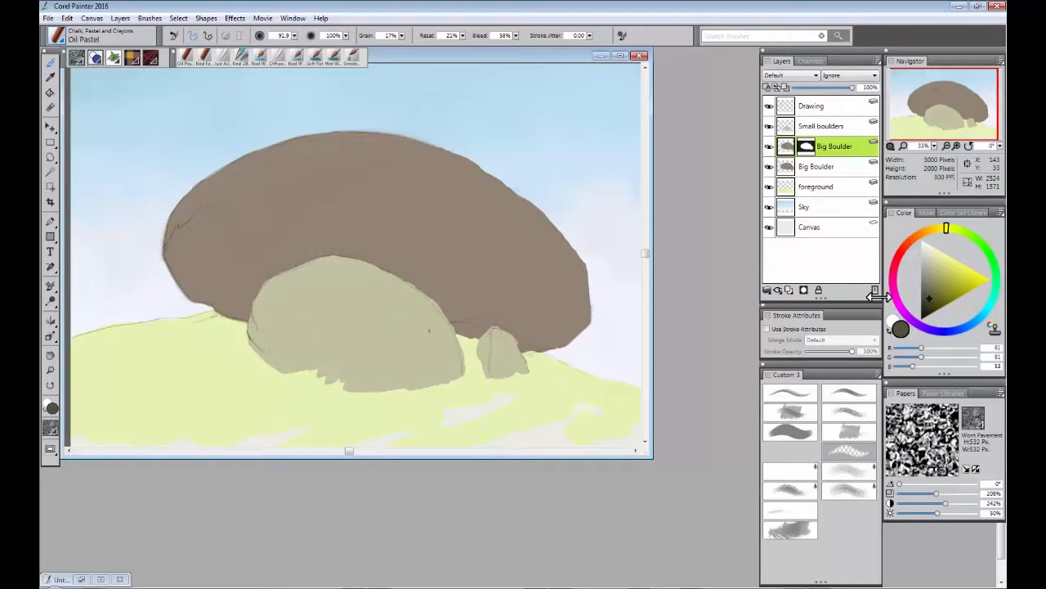
Step: Increase the Worn Pavement paper's scale to 302% and its contrast to 339%
{"action": "left_click", "coordinate": [956, 492]}
{"action": "left_click", "coordinate": [949, 503]}
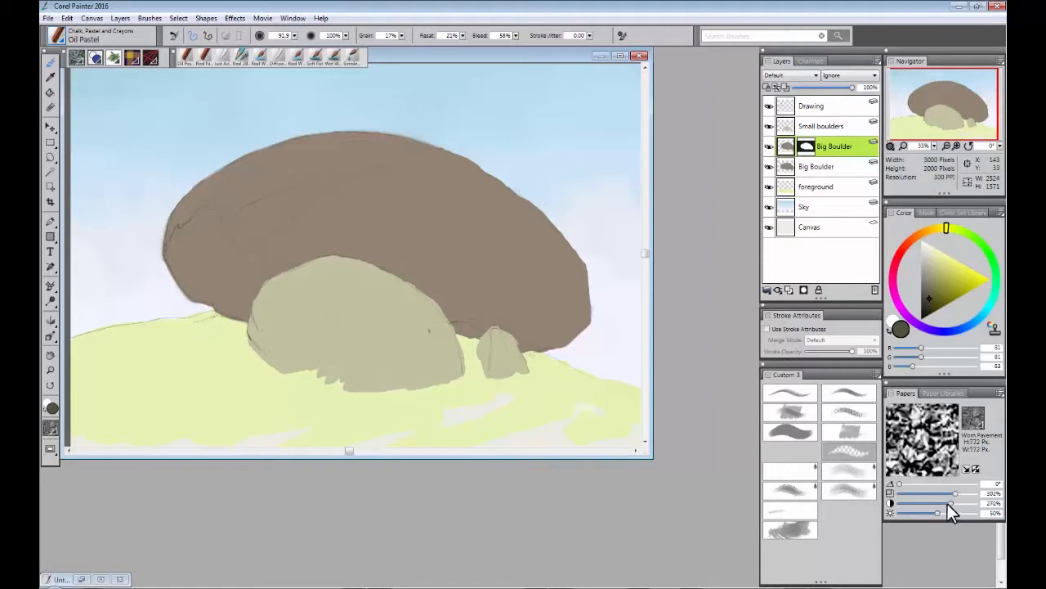
{"action": "left_click_drag", "start_coordinate": [963, 502], "coordinate": [964, 503]}
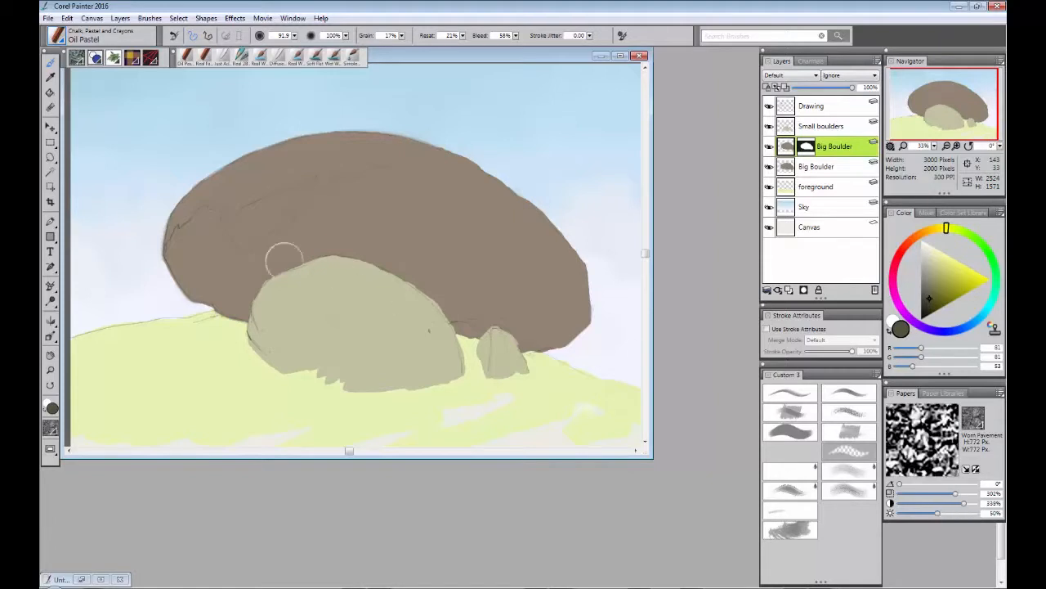
Step: Paint dark textured shading on the big boulder's left side and underside, around the top of the smaller boulders
{"action": "mouse_move", "coordinate": [210, 217]}
{"action": "left_mouse_down"}
{"action": "mouse_move", "coordinate": [258, 291]}
{"action": "mouse_move", "coordinate": [204, 217]}
{"action": "mouse_move", "coordinate": [179, 244]}
{"action": "mouse_move", "coordinate": [205, 290]}
{"action": "mouse_move", "coordinate": [213, 259]}
{"action": "mouse_move", "coordinate": [229, 291]}
{"action": "left_mouse_up"}
{"action": "mouse_move", "coordinate": [282, 227]}
{"action": "left_mouse_down"}
{"action": "mouse_move", "coordinate": [311, 243]}
{"action": "mouse_move", "coordinate": [301, 260]}
{"action": "mouse_move", "coordinate": [300, 241]}
{"action": "mouse_move", "coordinate": [330, 200]}
{"action": "mouse_move", "coordinate": [325, 231]}
{"action": "mouse_move", "coordinate": [360, 224]}
{"action": "mouse_move", "coordinate": [397, 272]}
{"action": "mouse_move", "coordinate": [342, 244]}
{"action": "mouse_move", "coordinate": [433, 287]}
{"action": "mouse_move", "coordinate": [445, 306]}
{"action": "mouse_move", "coordinate": [487, 311]}
{"action": "mouse_move", "coordinate": [501, 294]}
{"action": "mouse_move", "coordinate": [424, 250]}
{"action": "mouse_move", "coordinate": [414, 267]}
{"action": "mouse_move", "coordinate": [345, 243]}
{"action": "mouse_move", "coordinate": [256, 285]}
{"action": "mouse_move", "coordinate": [238, 282]}
{"action": "mouse_move", "coordinate": [200, 273]}
{"action": "mouse_move", "coordinate": [173, 239]}
{"action": "mouse_move", "coordinate": [188, 197]}
{"action": "mouse_move", "coordinate": [181, 211]}
{"action": "mouse_move", "coordinate": [240, 164]}
{"action": "mouse_move", "coordinate": [198, 221]}
{"action": "mouse_move", "coordinate": [268, 152]}
{"action": "mouse_move", "coordinate": [230, 194]}
{"action": "mouse_move", "coordinate": [232, 214]}
{"action": "mouse_move", "coordinate": [277, 177]}
{"action": "mouse_move", "coordinate": [224, 223]}
{"action": "mouse_move", "coordinate": [274, 269]}
{"action": "mouse_move", "coordinate": [380, 215]}
{"action": "mouse_move", "coordinate": [405, 229]}
{"action": "mouse_move", "coordinate": [434, 275]}
{"action": "mouse_move", "coordinate": [482, 285]}
{"action": "mouse_move", "coordinate": [498, 304]}
{"action": "mouse_move", "coordinate": [521, 302]}
{"action": "mouse_move", "coordinate": [492, 342]}
{"action": "mouse_move", "coordinate": [533, 349]}
{"action": "mouse_move", "coordinate": [456, 313]}
{"action": "mouse_move", "coordinate": [433, 268]}
{"action": "mouse_move", "coordinate": [537, 311]}
{"action": "mouse_move", "coordinate": [503, 314]}
{"action": "mouse_move", "coordinate": [434, 285]}
{"action": "mouse_move", "coordinate": [488, 273]}
{"action": "mouse_move", "coordinate": [475, 275]}
{"action": "mouse_move", "coordinate": [527, 305]}
{"action": "mouse_move", "coordinate": [468, 273]}
{"action": "mouse_move", "coordinate": [442, 284]}
{"action": "mouse_move", "coordinate": [406, 277]}
{"action": "mouse_move", "coordinate": [442, 270]}
{"action": "mouse_move", "coordinate": [393, 278]}
{"action": "mouse_move", "coordinate": [454, 264]}
{"action": "mouse_move", "coordinate": [497, 275]}
{"action": "mouse_move", "coordinate": [417, 287]}
{"action": "left_mouse_up"}
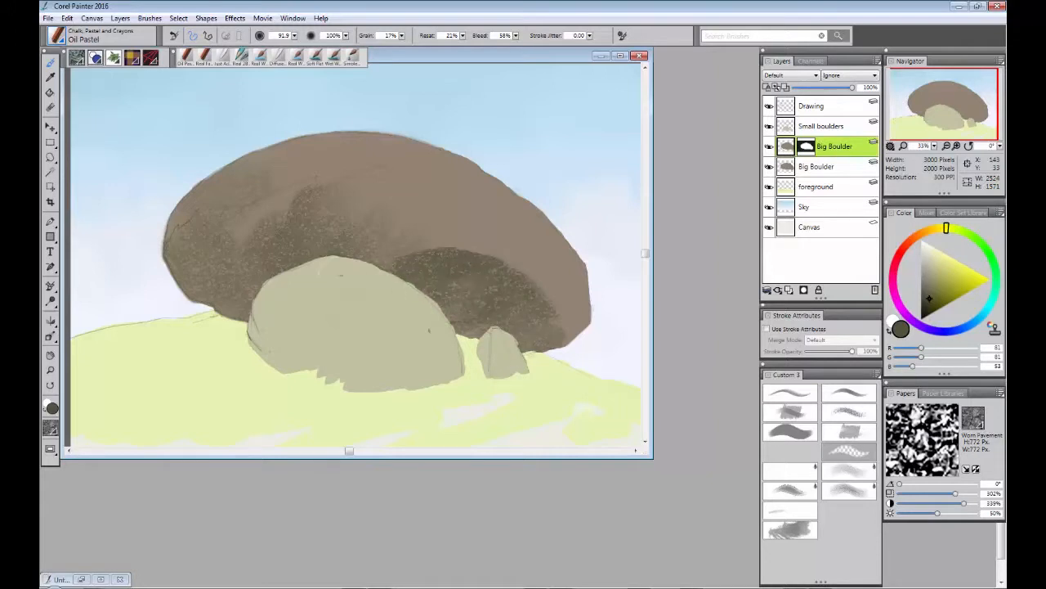
{"action": "mouse_move", "coordinate": [278, 242]}
{"action": "left_mouse_down"}
{"action": "mouse_move", "coordinate": [313, 202]}
{"action": "mouse_move", "coordinate": [299, 250]}
{"action": "mouse_move", "coordinate": [301, 211]}
{"action": "mouse_move", "coordinate": [341, 193]}
{"action": "mouse_move", "coordinate": [312, 222]}
{"action": "mouse_move", "coordinate": [307, 243]}
{"action": "mouse_move", "coordinate": [266, 258]}
{"action": "left_mouse_up"}
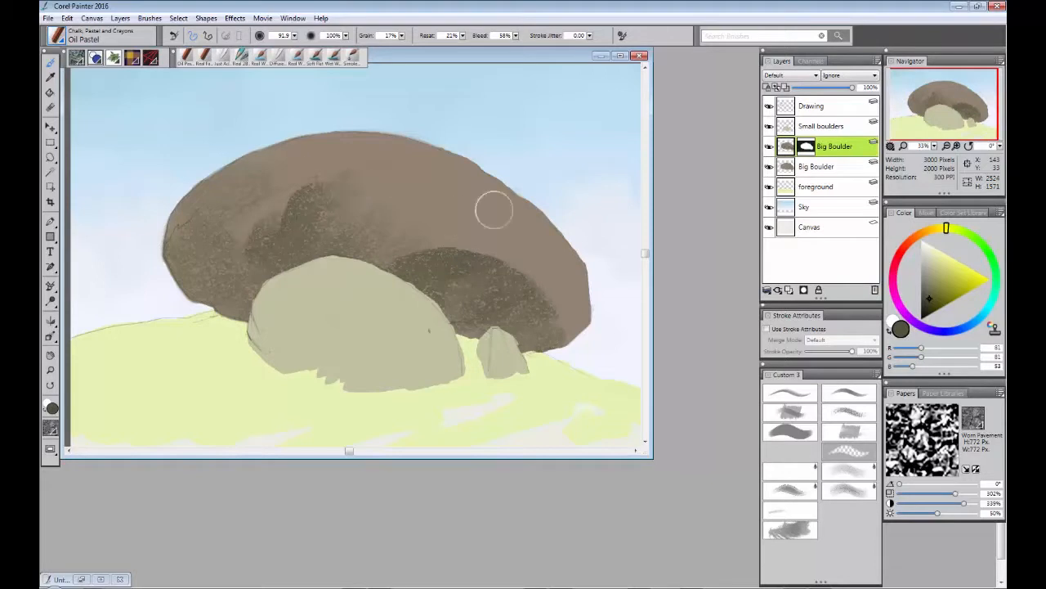
Step: Switch to the Real Fat Chalk brush from the Chalk, Pastel and Crayons category
{"action": "left_click", "coordinate": [63, 41]}
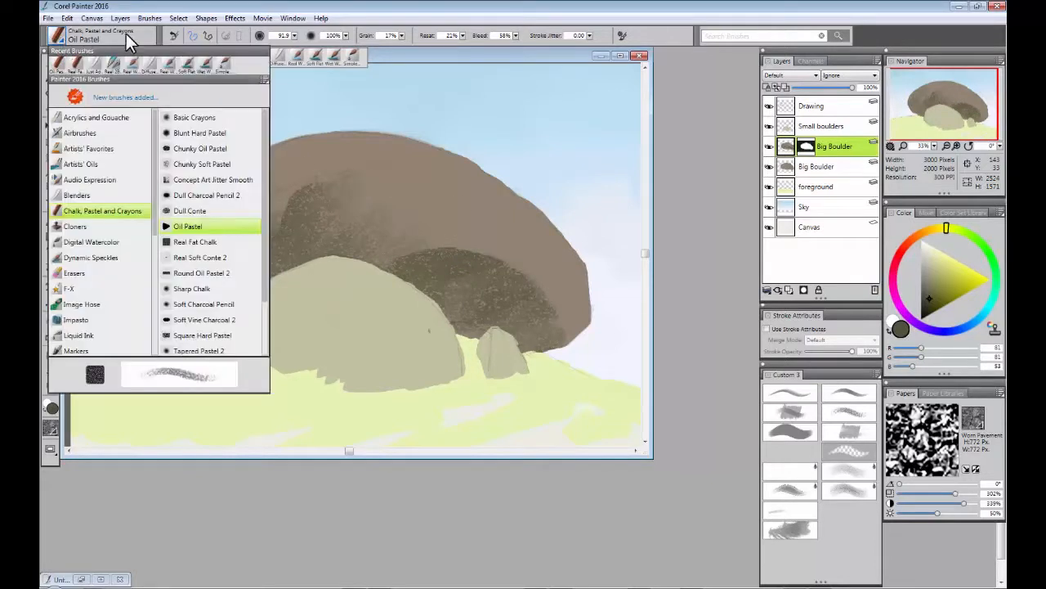
{"action": "left_click", "coordinate": [214, 241]}
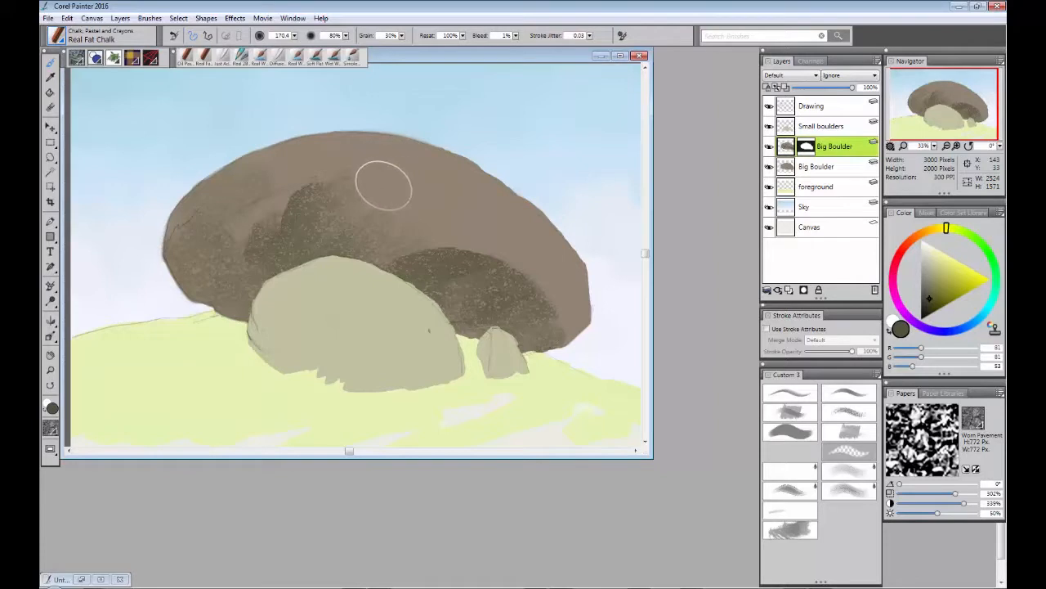
Step: Paint dark grainy chalk shading over the big boulder's left side, middle and lower right end
{"action": "mouse_move", "coordinate": [362, 196]}
{"action": "left_mouse_down"}
{"action": "mouse_move", "coordinate": [338, 232]}
{"action": "mouse_move", "coordinate": [297, 233]}
{"action": "mouse_move", "coordinate": [229, 270]}
{"action": "mouse_move", "coordinate": [244, 286]}
{"action": "mouse_move", "coordinate": [184, 255]}
{"action": "mouse_move", "coordinate": [185, 276]}
{"action": "mouse_move", "coordinate": [181, 242]}
{"action": "mouse_move", "coordinate": [218, 289]}
{"action": "mouse_move", "coordinate": [196, 226]}
{"action": "mouse_move", "coordinate": [226, 254]}
{"action": "mouse_move", "coordinate": [188, 231]}
{"action": "mouse_move", "coordinate": [219, 189]}
{"action": "mouse_move", "coordinate": [251, 171]}
{"action": "mouse_move", "coordinate": [289, 173]}
{"action": "mouse_move", "coordinate": [250, 224]}
{"action": "left_mouse_up"}
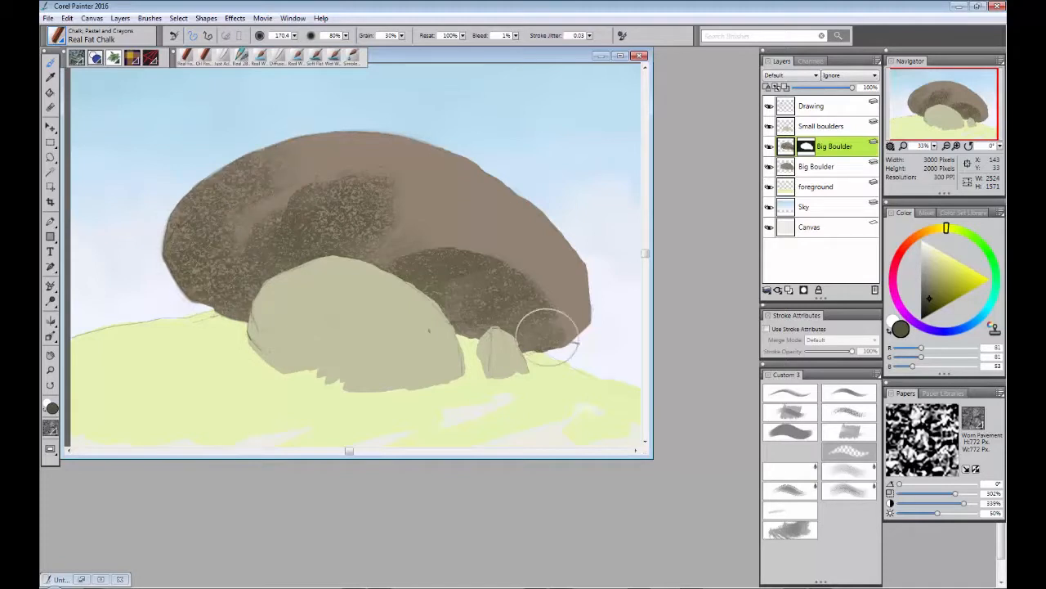
{"action": "left_click_drag", "start_coordinate": [566, 302], "coordinate": [444, 315]}
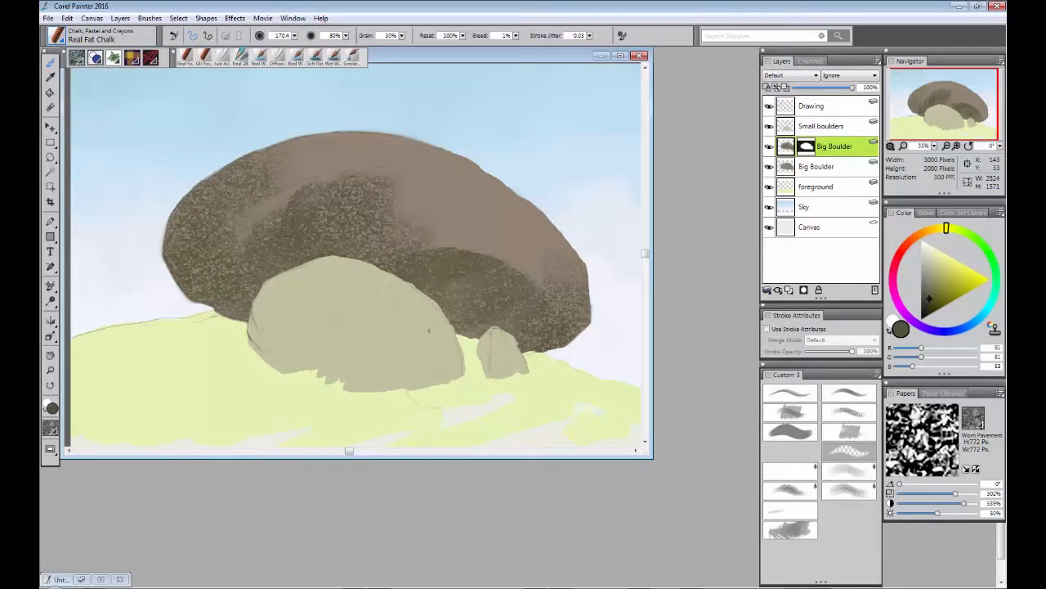
{"action": "left_click_drag", "start_coordinate": [311, 210], "coordinate": [276, 215]}
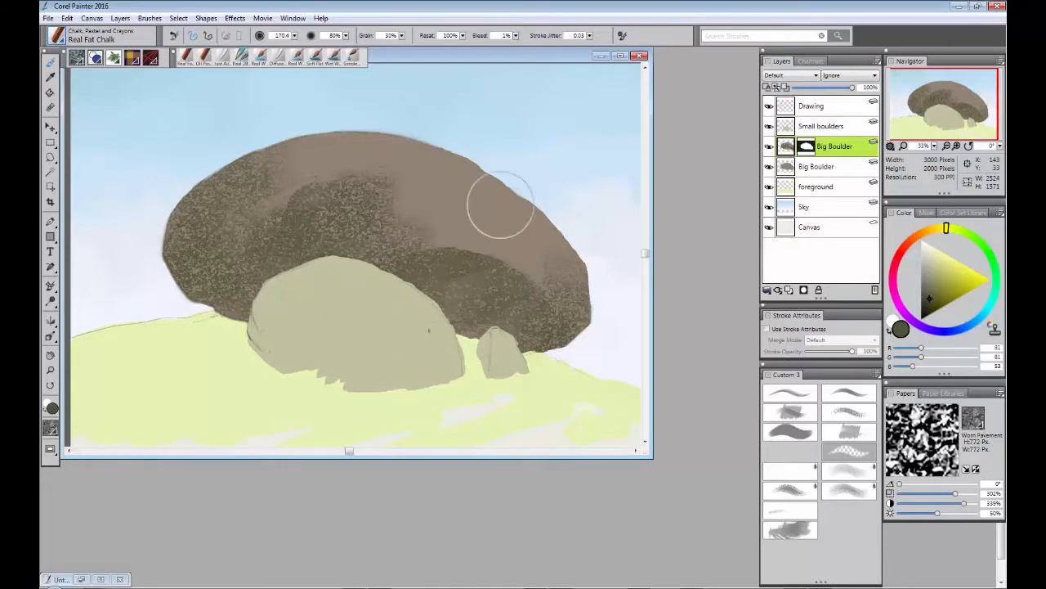
Step: Invert the Worn Pavement paper, choose a pale cream yellow, and paint light speckles across the big boulder's upper surface
{"action": "left_click", "coordinate": [977, 470]}
{"action": "left_click_drag", "start_coordinate": [941, 280], "coordinate": [934, 254]}
{"action": "mouse_move", "coordinate": [545, 214]}
{"action": "left_mouse_down"}
{"action": "mouse_move", "coordinate": [542, 227]}
{"action": "mouse_move", "coordinate": [505, 200]}
{"action": "left_mouse_up"}
{"action": "mouse_move", "coordinate": [491, 186]}
{"action": "left_mouse_down"}
{"action": "mouse_move", "coordinate": [365, 145]}
{"action": "mouse_move", "coordinate": [261, 175]}
{"action": "mouse_move", "coordinate": [316, 163]}
{"action": "mouse_move", "coordinate": [253, 204]}
{"action": "mouse_move", "coordinate": [392, 167]}
{"action": "mouse_move", "coordinate": [381, 177]}
{"action": "mouse_move", "coordinate": [415, 205]}
{"action": "mouse_move", "coordinate": [434, 184]}
{"action": "mouse_move", "coordinate": [353, 169]}
{"action": "mouse_move", "coordinate": [376, 160]}
{"action": "mouse_move", "coordinate": [295, 184]}
{"action": "mouse_move", "coordinate": [322, 160]}
{"action": "mouse_move", "coordinate": [403, 178]}
{"action": "mouse_move", "coordinate": [413, 148]}
{"action": "mouse_move", "coordinate": [440, 130]}
{"action": "mouse_move", "coordinate": [509, 175]}
{"action": "mouse_move", "coordinate": [444, 153]}
{"action": "mouse_move", "coordinate": [317, 147]}
{"action": "mouse_move", "coordinate": [473, 203]}
{"action": "mouse_move", "coordinate": [386, 219]}
{"action": "mouse_move", "coordinate": [388, 205]}
{"action": "mouse_move", "coordinate": [335, 209]}
{"action": "mouse_move", "coordinate": [392, 198]}
{"action": "mouse_move", "coordinate": [327, 210]}
{"action": "mouse_move", "coordinate": [376, 196]}
{"action": "mouse_move", "coordinate": [356, 205]}
{"action": "mouse_move", "coordinate": [495, 211]}
{"action": "mouse_move", "coordinate": [443, 202]}
{"action": "mouse_move", "coordinate": [486, 209]}
{"action": "mouse_move", "coordinate": [501, 192]}
{"action": "mouse_move", "coordinate": [523, 211]}
{"action": "mouse_move", "coordinate": [534, 200]}
{"action": "mouse_move", "coordinate": [560, 247]}
{"action": "mouse_move", "coordinate": [462, 176]}
{"action": "mouse_move", "coordinate": [347, 143]}
{"action": "mouse_move", "coordinate": [291, 152]}
{"action": "mouse_move", "coordinate": [219, 200]}
{"action": "left_mouse_up"}
{"action": "mouse_move", "coordinate": [333, 158]}
{"action": "left_mouse_down"}
{"action": "mouse_move", "coordinate": [461, 185]}
{"action": "mouse_move", "coordinate": [554, 228]}
{"action": "mouse_move", "coordinate": [468, 227]}
{"action": "mouse_move", "coordinate": [533, 260]}
{"action": "left_mouse_up"}
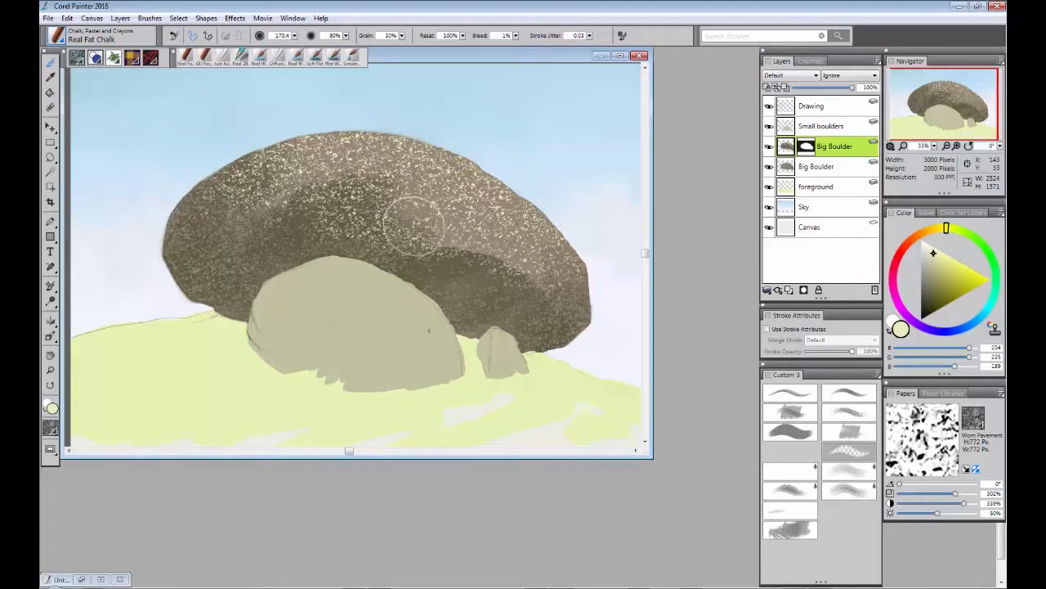
Step: Turn off paper inversion, set the paper scale to 191%, and shade the boulder's underside in dark grey with a 29.6 brush size
{"action": "left_click", "coordinate": [923, 295]}
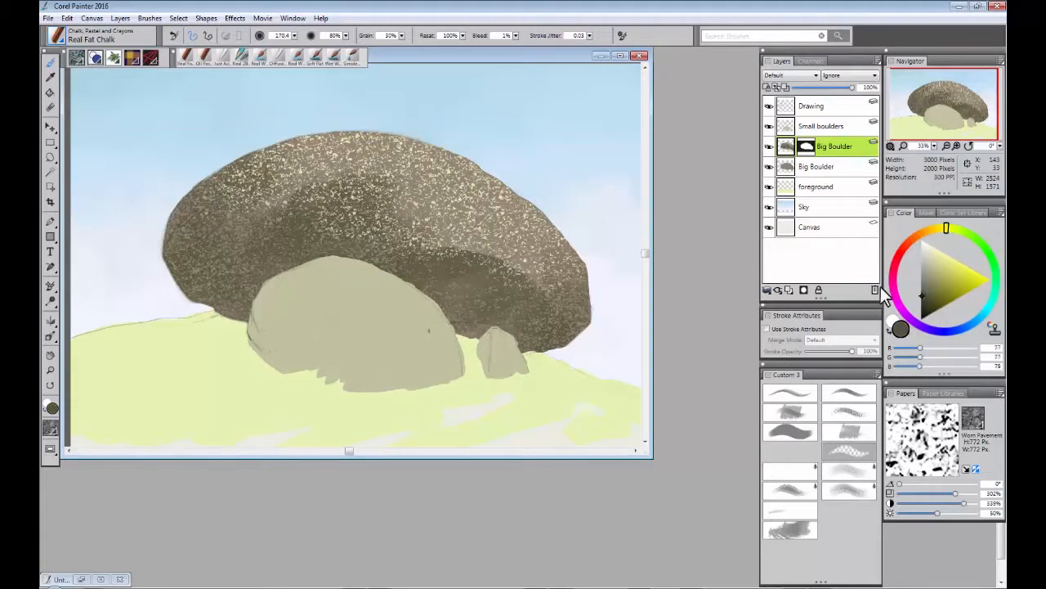
{"action": "left_click", "coordinate": [976, 470]}
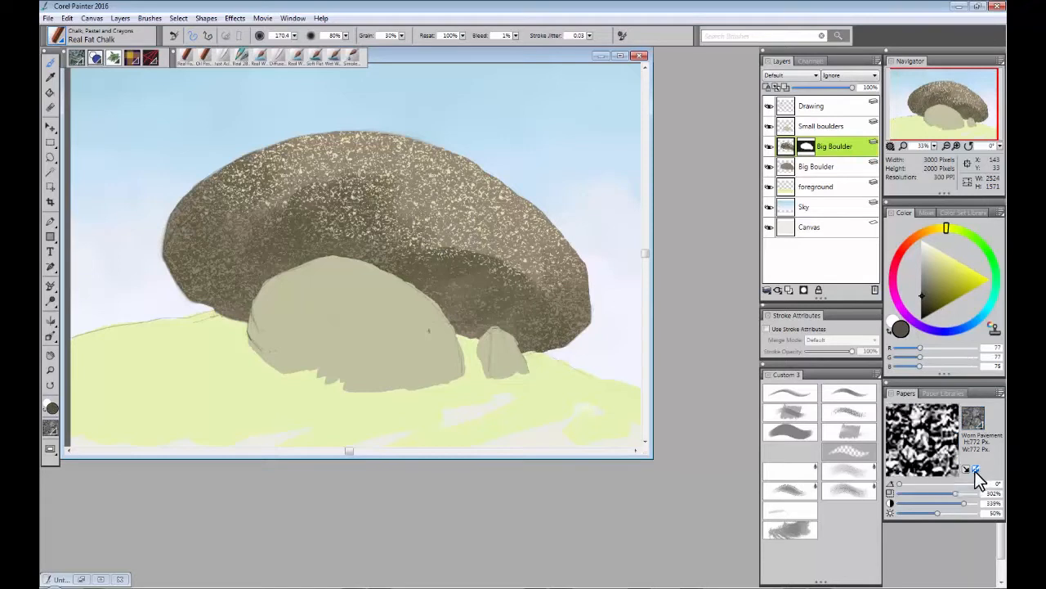
{"action": "left_click_drag", "start_coordinate": [944, 492], "coordinate": [933, 493]}
{"action": "left_click_drag", "start_coordinate": [565, 119], "coordinate": [562, 128]}
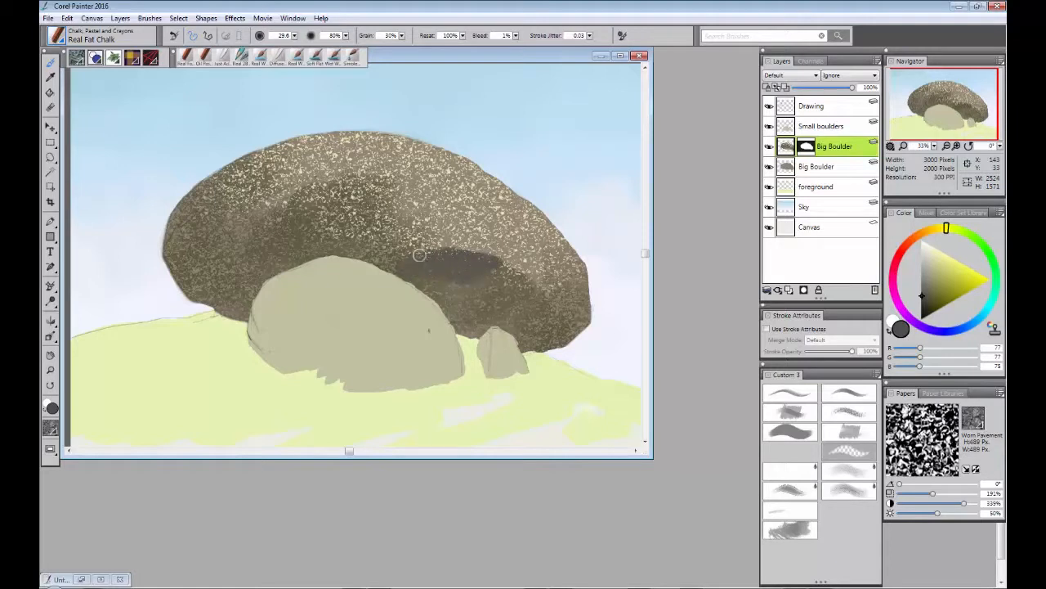
Step: Set the paper scale to 222% and paint darker olive-grey shading over the boulder's left edge, middle and underside
{"action": "left_click_drag", "start_coordinate": [933, 493], "coordinate": [938, 493]}
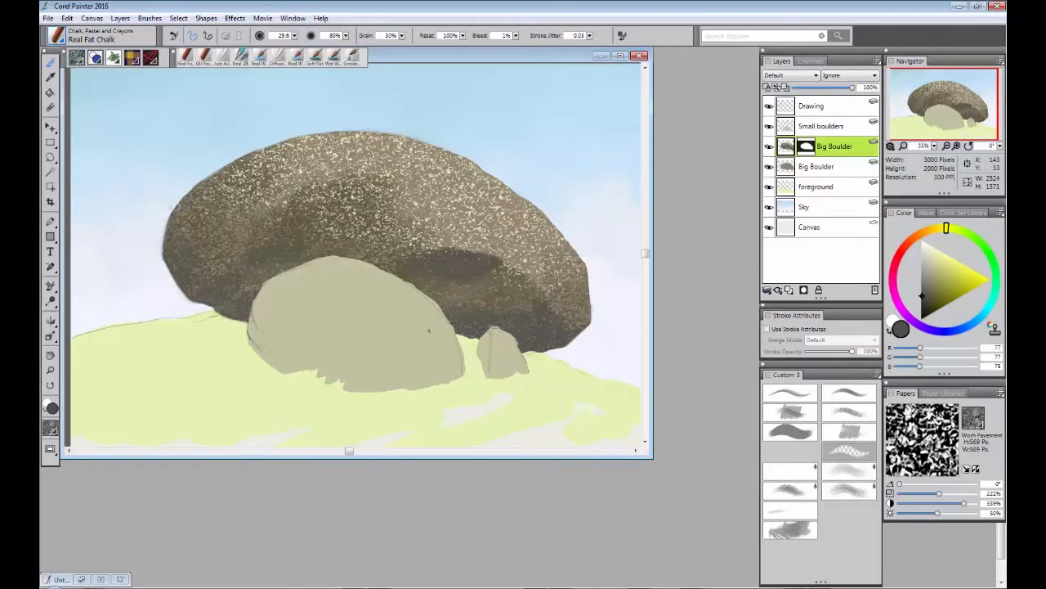
{"action": "mouse_move", "coordinate": [182, 227]}
{"action": "left_mouse_down"}
{"action": "mouse_move", "coordinate": [208, 228]}
{"action": "mouse_move", "coordinate": [223, 245]}
{"action": "mouse_move", "coordinate": [215, 245]}
{"action": "mouse_move", "coordinate": [242, 237]}
{"action": "mouse_move", "coordinate": [206, 225]}
{"action": "mouse_move", "coordinate": [203, 208]}
{"action": "mouse_move", "coordinate": [222, 175]}
{"action": "left_mouse_up"}
{"action": "left_click_drag", "start_coordinate": [930, 296], "coordinate": [925, 300]}
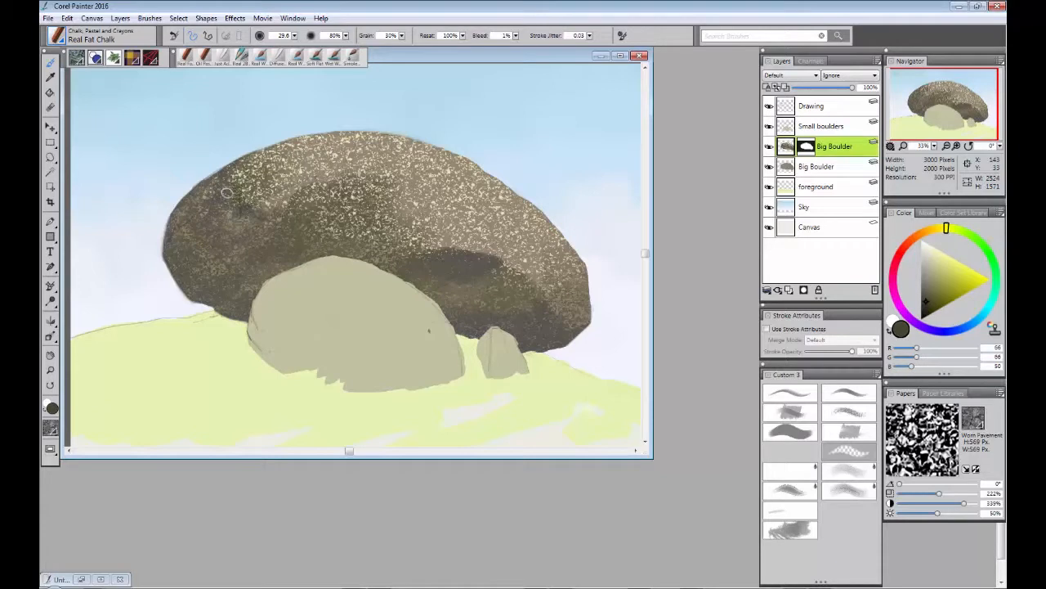
{"action": "mouse_move", "coordinate": [280, 188]}
{"action": "left_mouse_down"}
{"action": "mouse_move", "coordinate": [296, 218]}
{"action": "mouse_move", "coordinate": [269, 209]}
{"action": "mouse_move", "coordinate": [250, 233]}
{"action": "mouse_move", "coordinate": [294, 242]}
{"action": "mouse_move", "coordinate": [301, 206]}
{"action": "mouse_move", "coordinate": [278, 195]}
{"action": "mouse_move", "coordinate": [316, 201]}
{"action": "mouse_move", "coordinate": [323, 238]}
{"action": "mouse_move", "coordinate": [372, 223]}
{"action": "mouse_move", "coordinate": [395, 232]}
{"action": "mouse_move", "coordinate": [344, 197]}
{"action": "left_mouse_up"}
{"action": "mouse_move", "coordinate": [384, 227]}
{"action": "left_mouse_down"}
{"action": "mouse_move", "coordinate": [371, 247]}
{"action": "mouse_move", "coordinate": [411, 232]}
{"action": "mouse_move", "coordinate": [399, 221]}
{"action": "mouse_move", "coordinate": [414, 209]}
{"action": "mouse_move", "coordinate": [417, 227]}
{"action": "mouse_move", "coordinate": [448, 248]}
{"action": "mouse_move", "coordinate": [499, 259]}
{"action": "mouse_move", "coordinate": [518, 278]}
{"action": "mouse_move", "coordinate": [461, 293]}
{"action": "mouse_move", "coordinate": [438, 283]}
{"action": "mouse_move", "coordinate": [451, 316]}
{"action": "left_mouse_up"}
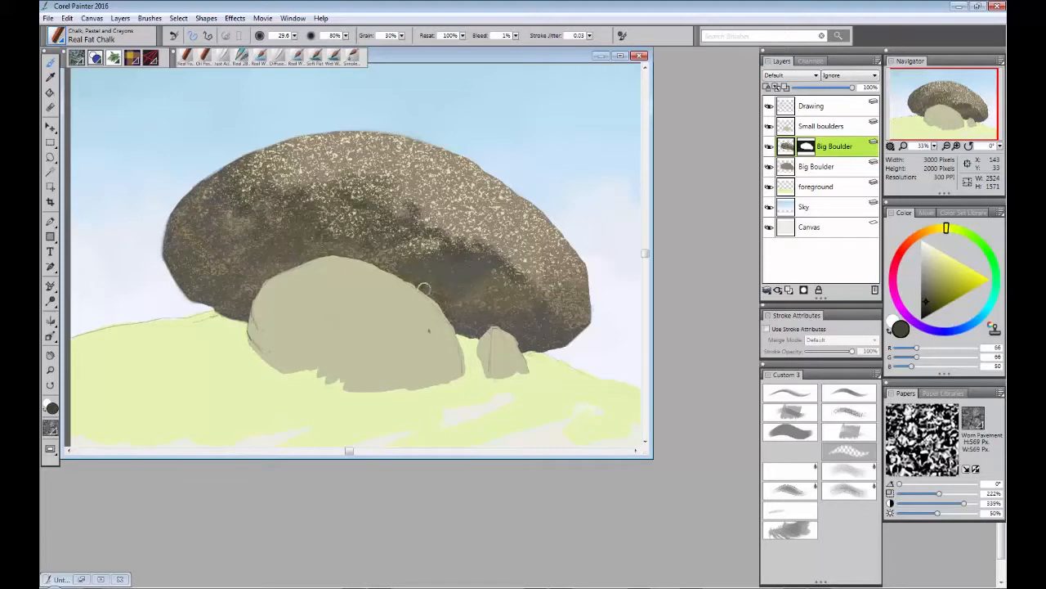
{"action": "mouse_move", "coordinate": [227, 303]}
{"action": "left_mouse_down"}
{"action": "mouse_move", "coordinate": [254, 271]}
{"action": "mouse_move", "coordinate": [199, 282]}
{"action": "left_mouse_up"}
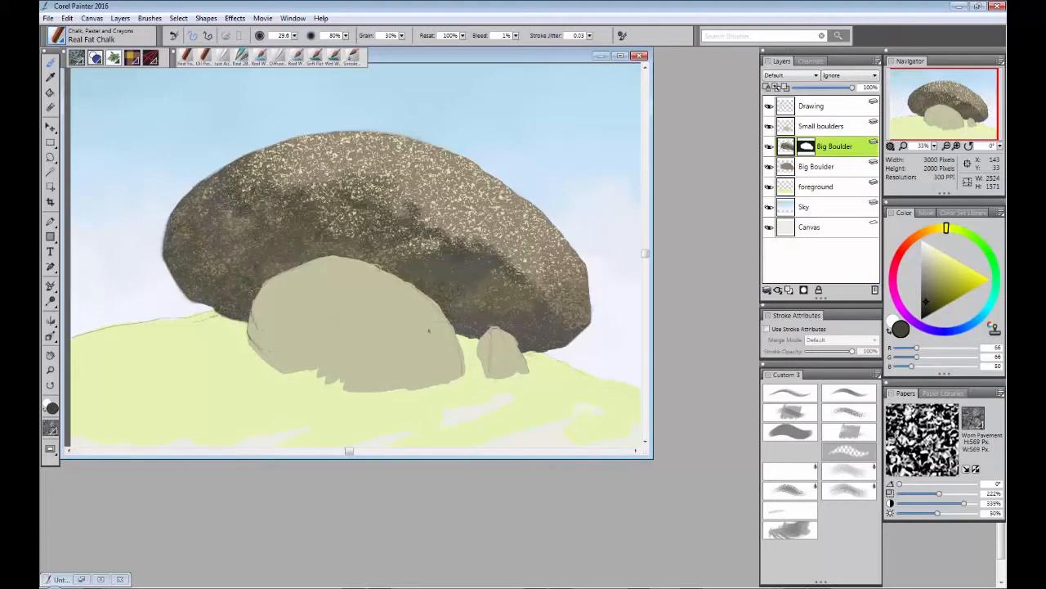
{"action": "mouse_move", "coordinate": [440, 240]}
{"action": "left_mouse_down"}
{"action": "mouse_move", "coordinate": [429, 227]}
{"action": "mouse_move", "coordinate": [512, 258]}
{"action": "left_mouse_up"}
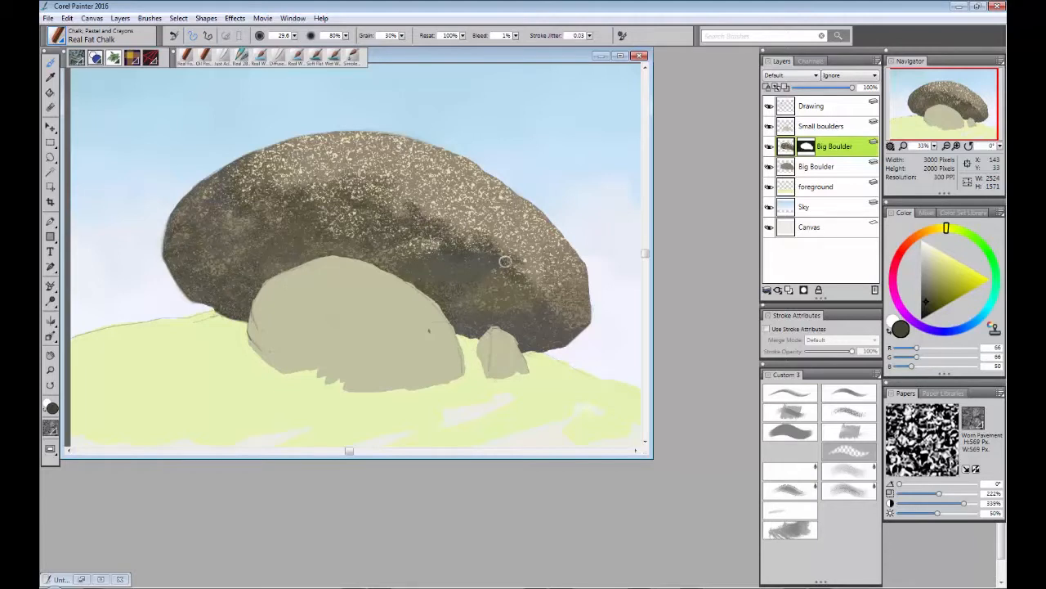
{"action": "mouse_move", "coordinate": [467, 310]}
{"action": "left_mouse_down"}
{"action": "mouse_move", "coordinate": [509, 303]}
{"action": "mouse_move", "coordinate": [508, 284]}
{"action": "left_mouse_up"}
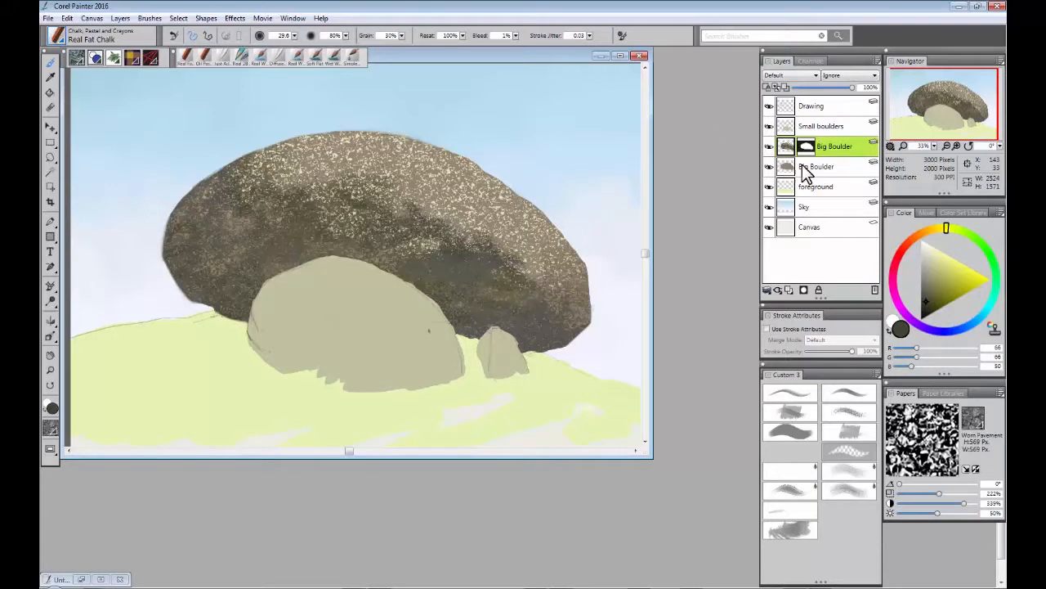
Step: Add a new layer above the masked Big Boulder layer and set its composite method to Multiply
{"action": "left_click", "coordinate": [789, 289]}
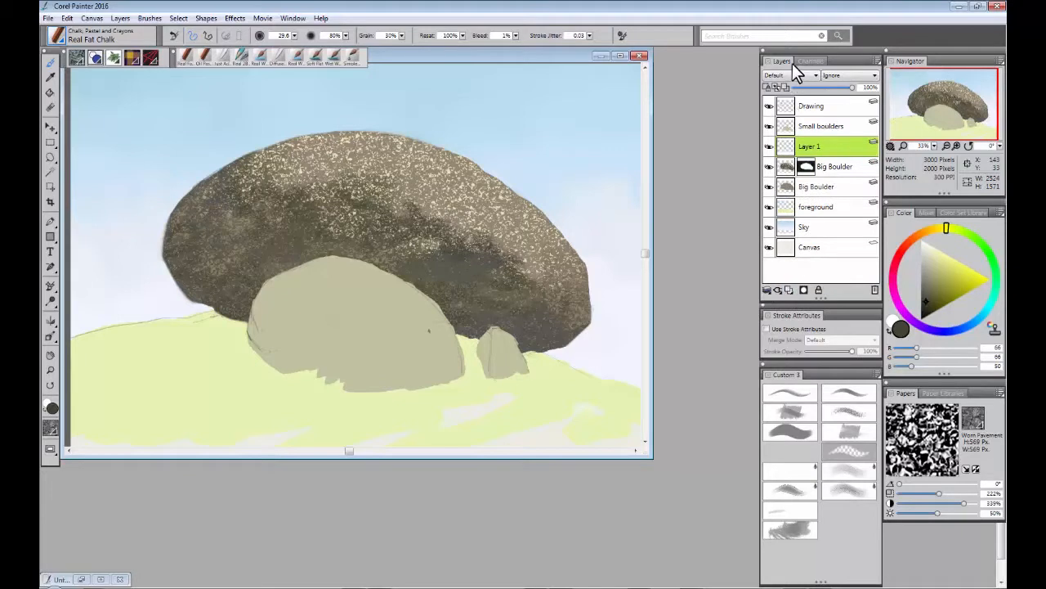
{"action": "left_click", "coordinate": [814, 75]}
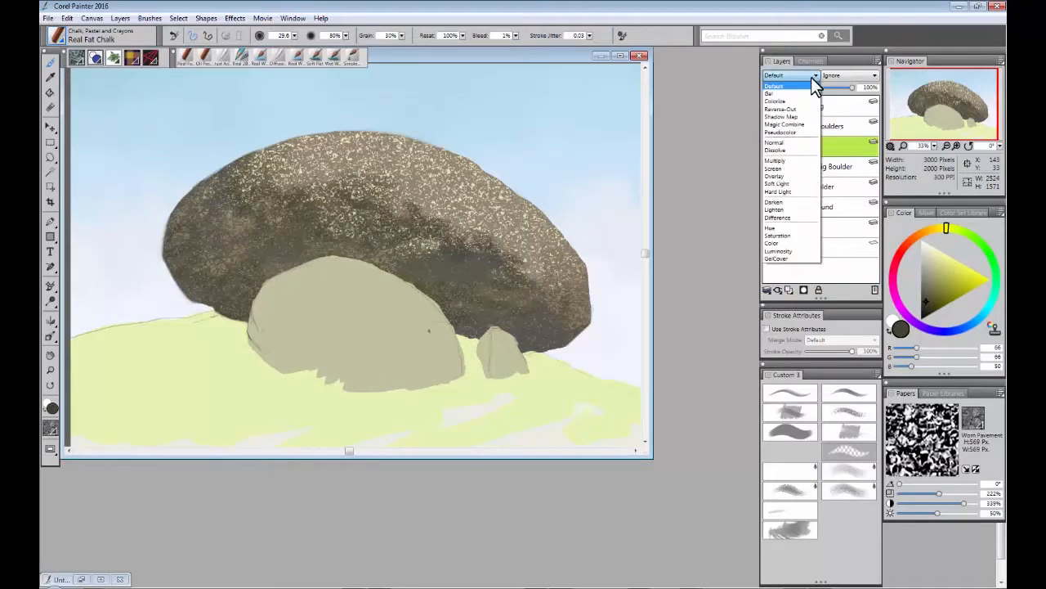
{"action": "left_click", "coordinate": [781, 161]}
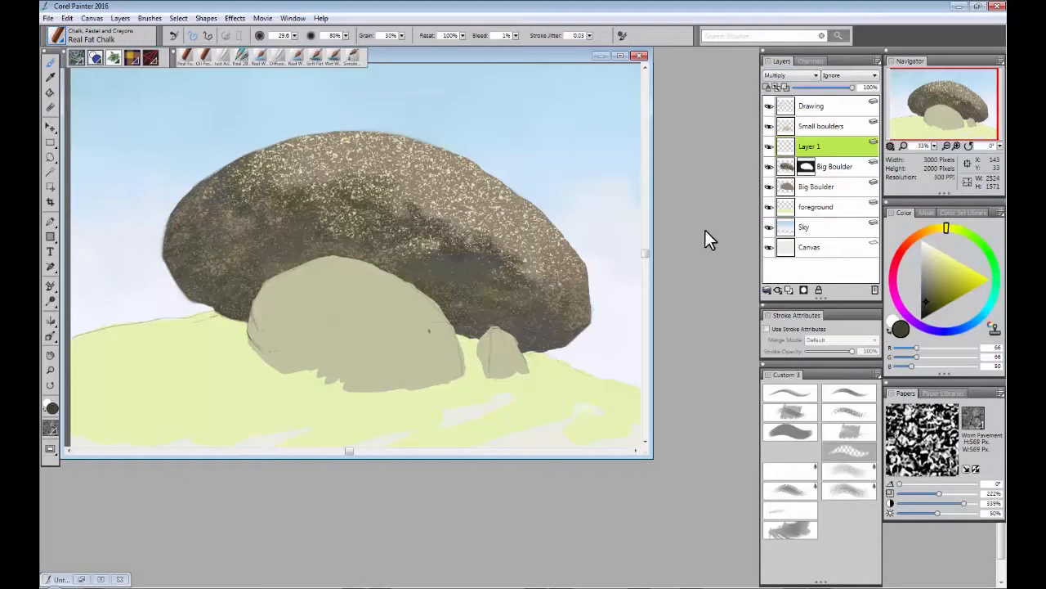
Step: Switch to the Watery Glazing Round watercolor brush and choose a pale blue-green colour (RGB 162, 200, 194)
{"action": "left_click", "coordinate": [843, 471]}
{"action": "left_click", "coordinate": [928, 281]}
{"action": "left_click", "coordinate": [932, 272]}
{"action": "left_click", "coordinate": [996, 300]}
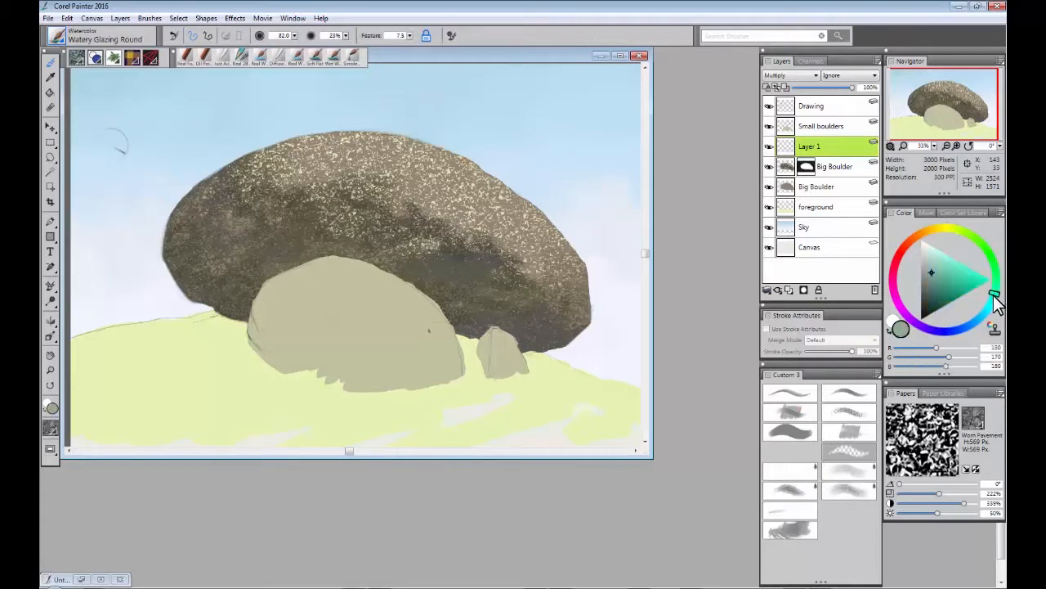
{"action": "left_click", "coordinate": [933, 266]}
{"action": "left_click", "coordinate": [931, 263]}
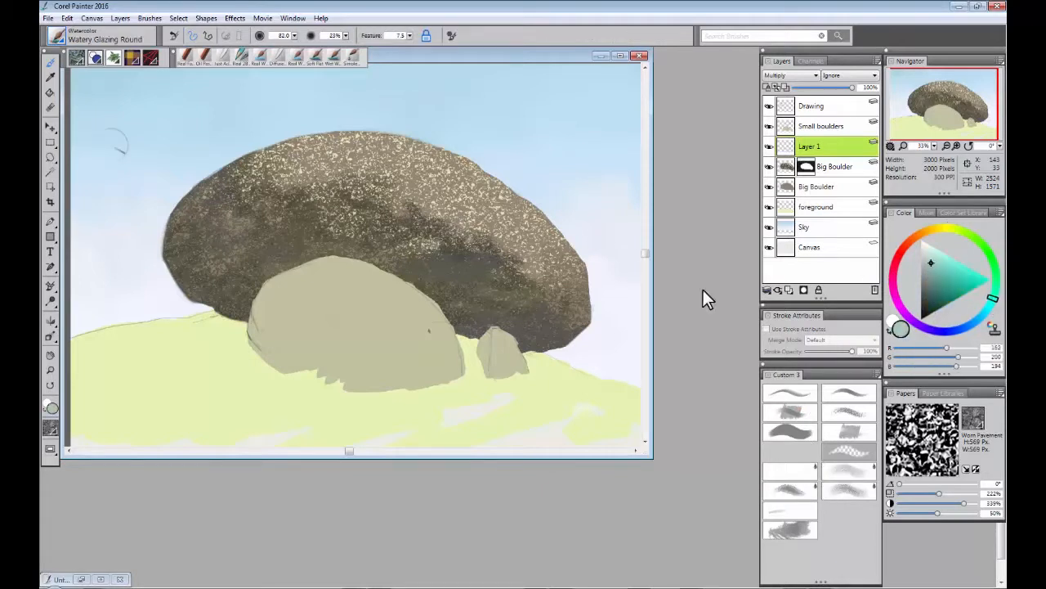
Step: Glaze the boulder's shadowed left side and underside with blue-green, and change the colour to pale violet-blue for more glazing
{"action": "mouse_move", "coordinate": [233, 170]}
{"action": "left_mouse_down"}
{"action": "mouse_move", "coordinate": [189, 211]}
{"action": "mouse_move", "coordinate": [189, 265]}
{"action": "mouse_move", "coordinate": [217, 258]}
{"action": "mouse_move", "coordinate": [230, 304]}
{"action": "mouse_move", "coordinate": [278, 263]}
{"action": "mouse_move", "coordinate": [315, 253]}
{"action": "mouse_move", "coordinate": [312, 233]}
{"action": "mouse_move", "coordinate": [274, 202]}
{"action": "mouse_move", "coordinate": [323, 214]}
{"action": "mouse_move", "coordinate": [325, 246]}
{"action": "mouse_move", "coordinate": [369, 254]}
{"action": "left_mouse_up"}
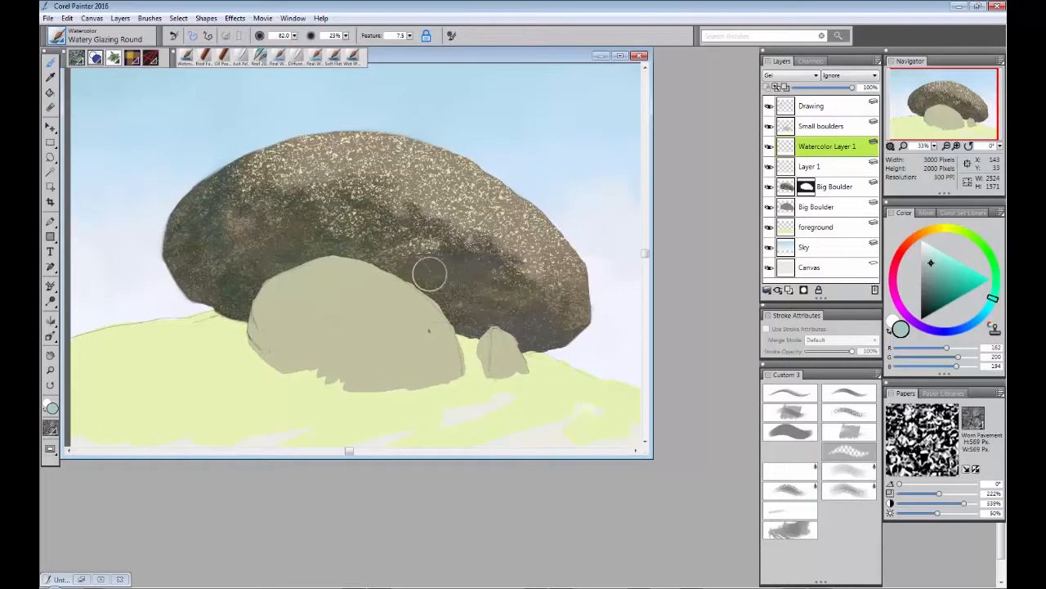
{"action": "mouse_move", "coordinate": [463, 322]}
{"action": "left_mouse_down"}
{"action": "mouse_move", "coordinate": [496, 299]}
{"action": "mouse_move", "coordinate": [451, 279]}
{"action": "mouse_move", "coordinate": [515, 296]}
{"action": "mouse_move", "coordinate": [514, 313]}
{"action": "mouse_move", "coordinate": [530, 303]}
{"action": "mouse_move", "coordinate": [543, 324]}
{"action": "mouse_move", "coordinate": [580, 324]}
{"action": "mouse_move", "coordinate": [585, 299]}
{"action": "mouse_move", "coordinate": [548, 299]}
{"action": "left_mouse_up"}
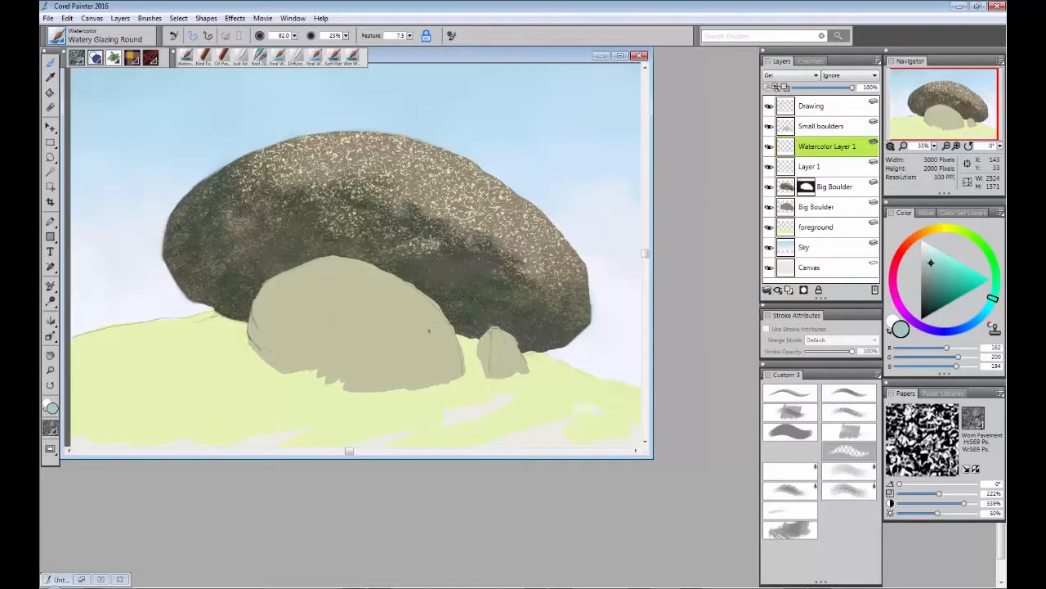
{"action": "left_click", "coordinate": [941, 331]}
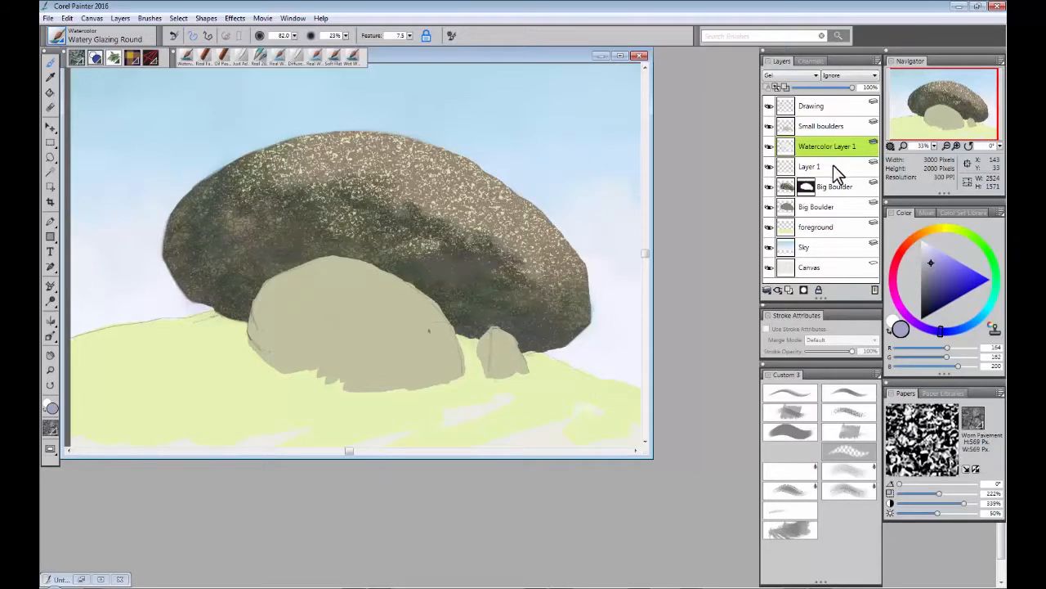
Step: Select the masked Big Boulder layer and switch to the Real Fat Chalk brush
{"action": "left_click", "coordinate": [826, 187]}
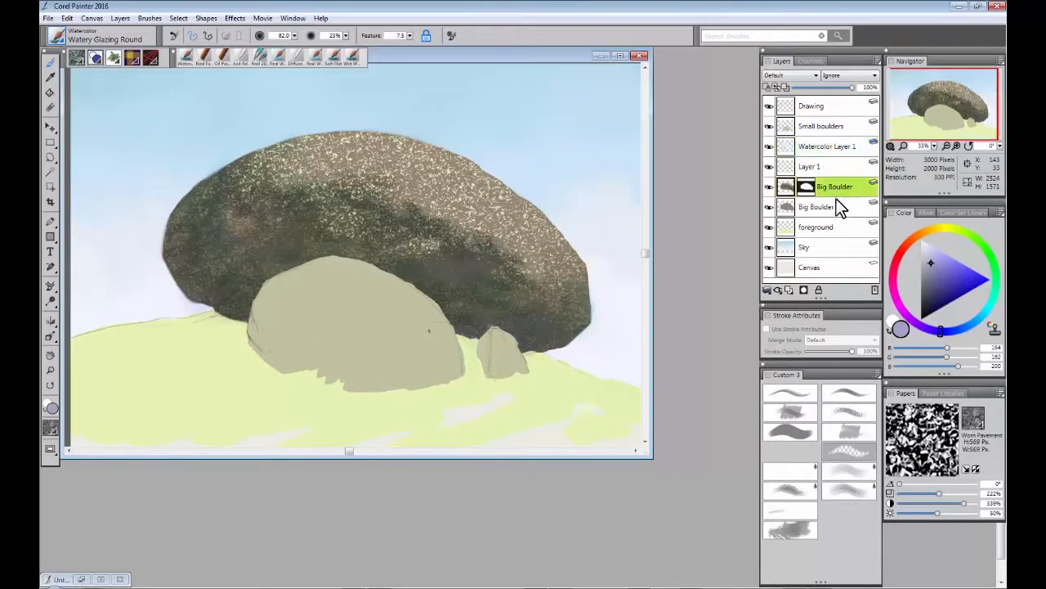
{"action": "left_click", "coordinate": [66, 46]}
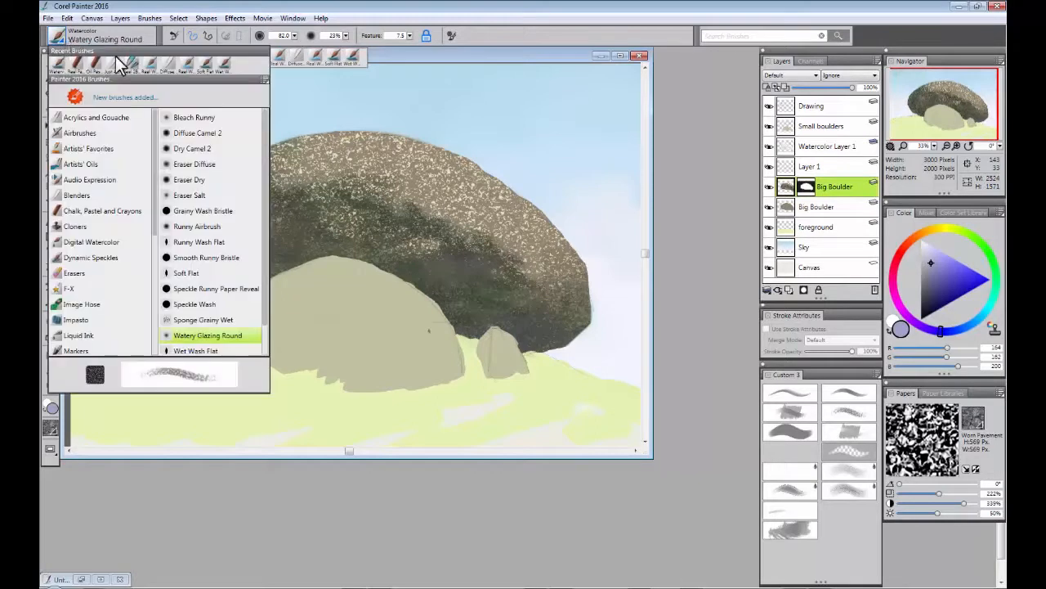
{"action": "left_click", "coordinate": [789, 415]}
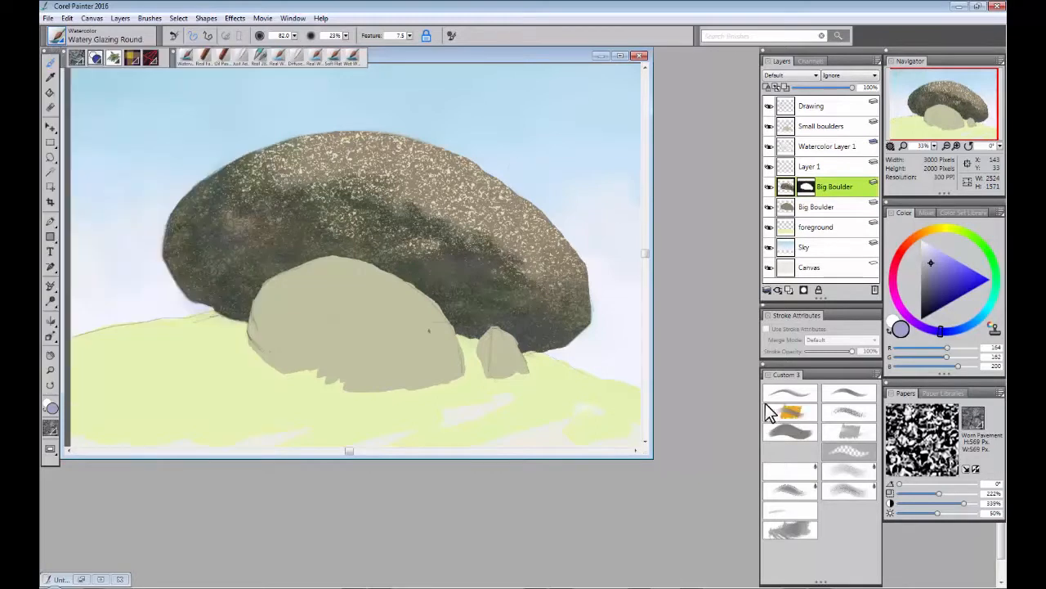
{"action": "left_click", "coordinate": [68, 42]}
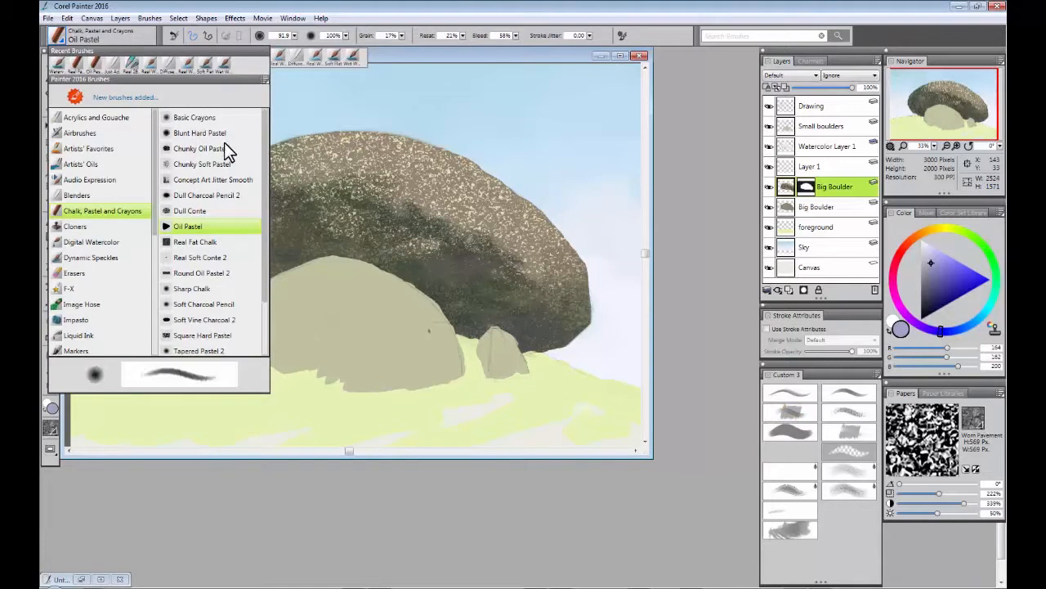
{"action": "left_click", "coordinate": [204, 242]}
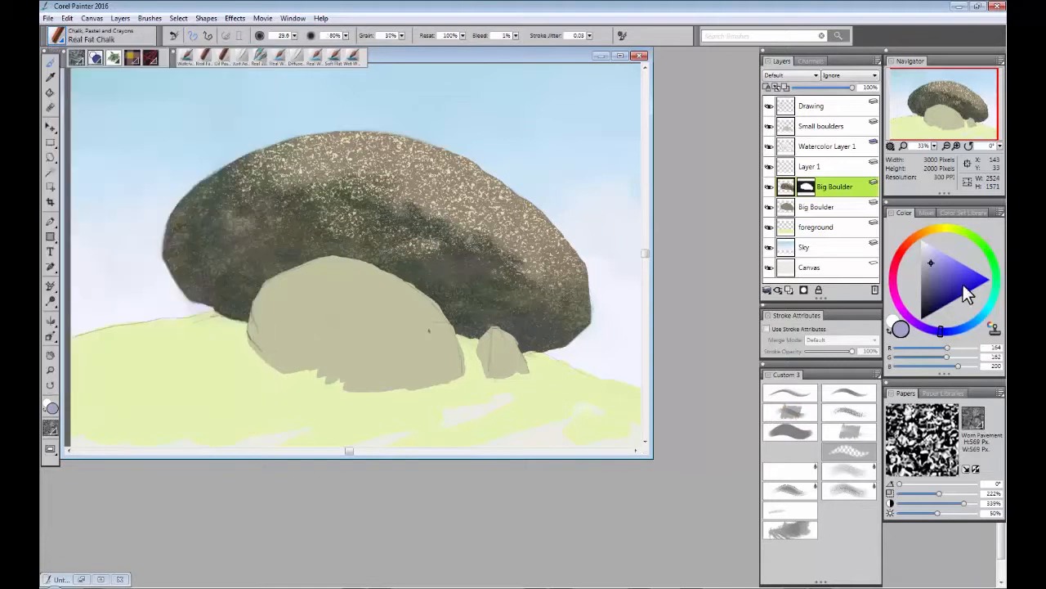
Step: Choose a pale cream colour (RGB 237, 241, 217), set the paper scale to 162%, and enlarge the brush to 96.1
{"action": "left_click_drag", "start_coordinate": [961, 233], "coordinate": [948, 230]}
{"action": "left_click_drag", "start_coordinate": [928, 267], "coordinate": [937, 233]}
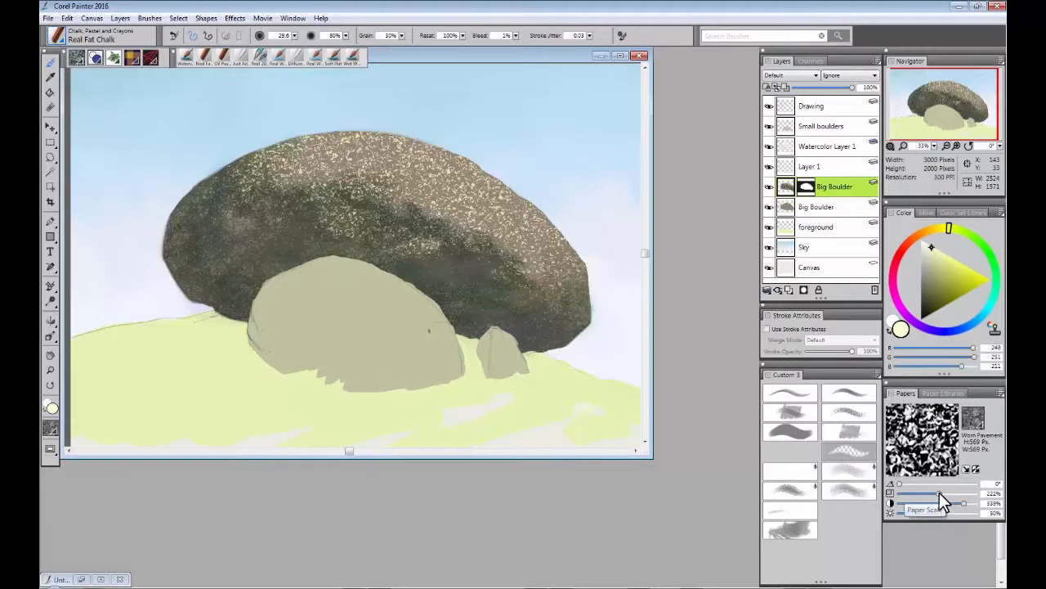
{"action": "left_click_drag", "start_coordinate": [928, 492], "coordinate": [926, 493]}
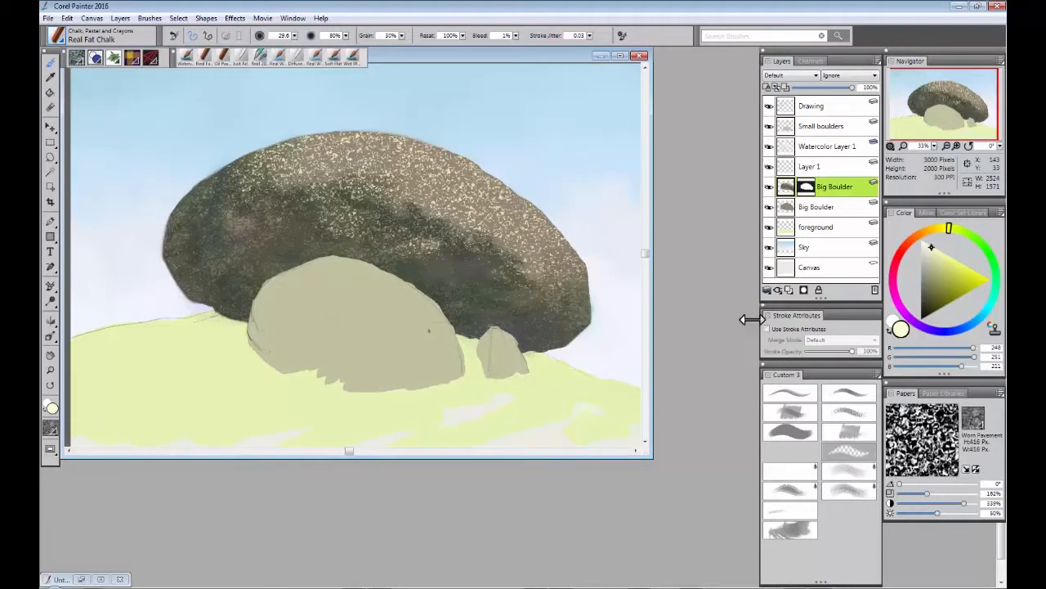
{"action": "left_click_drag", "start_coordinate": [956, 233], "coordinate": [957, 229]}
{"action": "left_click", "coordinate": [930, 250]}
{"action": "left_click", "coordinate": [928, 248]}
{"action": "left_click_drag", "start_coordinate": [578, 133], "coordinate": [585, 151]}
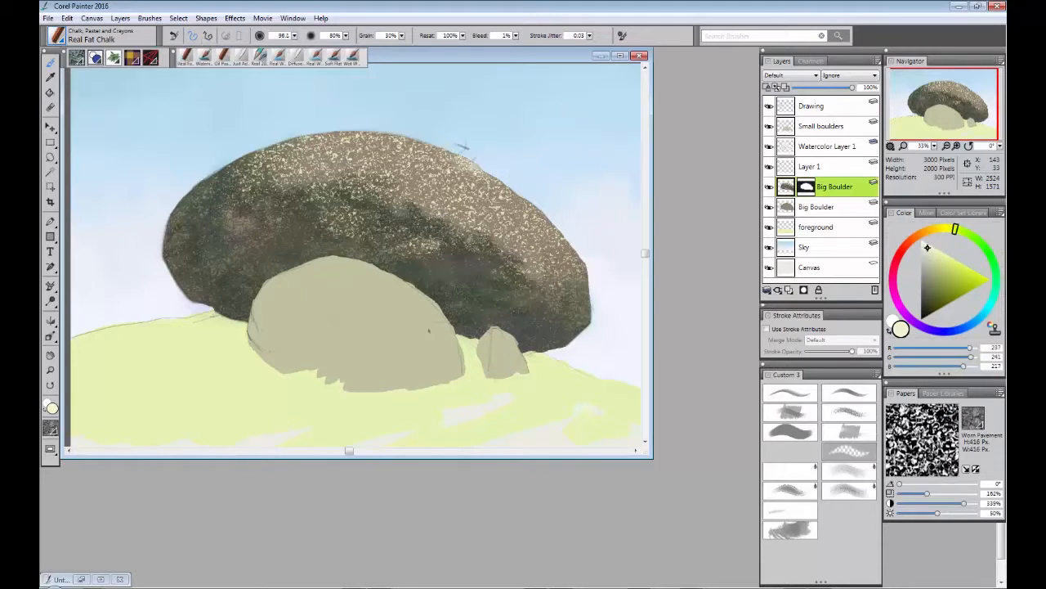
Step: Paint pale highlights along the big boulder's top and right side, adding smaller accents on the upper left with a 21.2 brush size
{"action": "left_click_drag", "start_coordinate": [473, 159], "coordinate": [392, 134]}
{"action": "mouse_move", "coordinate": [380, 138]}
{"action": "left_mouse_down"}
{"action": "mouse_move", "coordinate": [270, 155]}
{"action": "mouse_move", "coordinate": [311, 167]}
{"action": "mouse_move", "coordinate": [404, 152]}
{"action": "mouse_move", "coordinate": [363, 169]}
{"action": "mouse_move", "coordinate": [400, 170]}
{"action": "mouse_move", "coordinate": [346, 168]}
{"action": "mouse_move", "coordinate": [521, 186]}
{"action": "mouse_move", "coordinate": [565, 220]}
{"action": "mouse_move", "coordinate": [503, 232]}
{"action": "mouse_move", "coordinate": [430, 210]}
{"action": "left_mouse_up"}
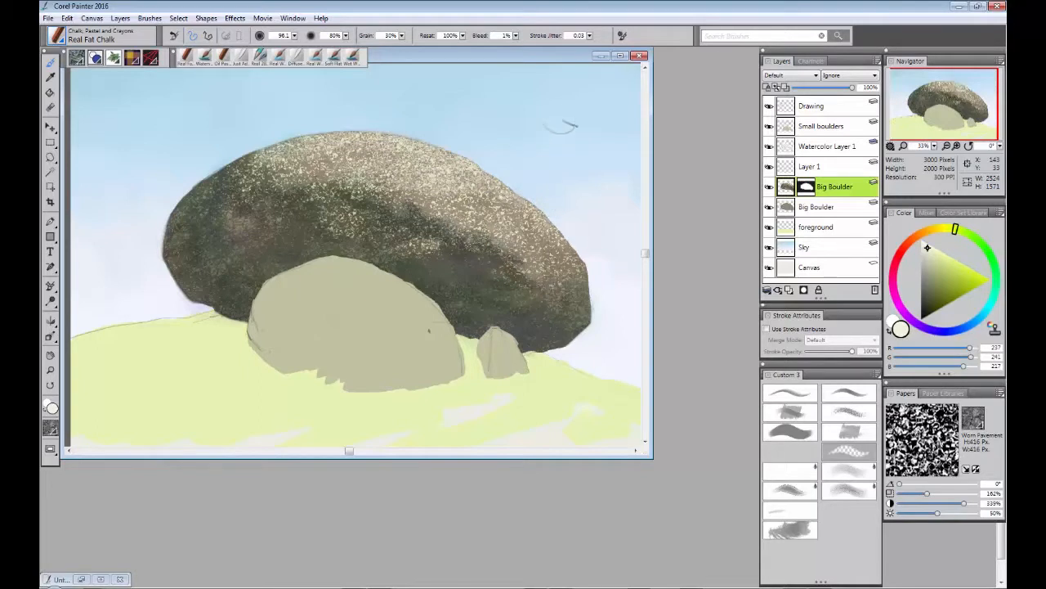
{"action": "left_click_drag", "start_coordinate": [565, 109], "coordinate": [564, 114]}
{"action": "mouse_move", "coordinate": [330, 193]}
{"action": "left_mouse_down"}
{"action": "mouse_move", "coordinate": [288, 182]}
{"action": "mouse_move", "coordinate": [311, 176]}
{"action": "mouse_move", "coordinate": [282, 175]}
{"action": "mouse_move", "coordinate": [304, 165]}
{"action": "left_mouse_up"}
{"action": "mouse_move", "coordinate": [459, 179]}
{"action": "left_mouse_down"}
{"action": "mouse_move", "coordinate": [541, 209]}
{"action": "mouse_move", "coordinate": [519, 219]}
{"action": "mouse_move", "coordinate": [555, 226]}
{"action": "mouse_move", "coordinate": [486, 220]}
{"action": "mouse_move", "coordinate": [492, 215]}
{"action": "mouse_move", "coordinate": [532, 240]}
{"action": "mouse_move", "coordinate": [494, 203]}
{"action": "mouse_move", "coordinate": [551, 262]}
{"action": "mouse_move", "coordinate": [566, 237]}
{"action": "mouse_move", "coordinate": [593, 262]}
{"action": "left_mouse_up"}
{"action": "left_click_drag", "start_coordinate": [281, 175], "coordinate": [294, 166]}
Step: Erase excess glaze on Watercolor Layer 1 near the big boulder's upper edge with the Eraser tool
{"action": "left_click", "coordinate": [823, 145]}
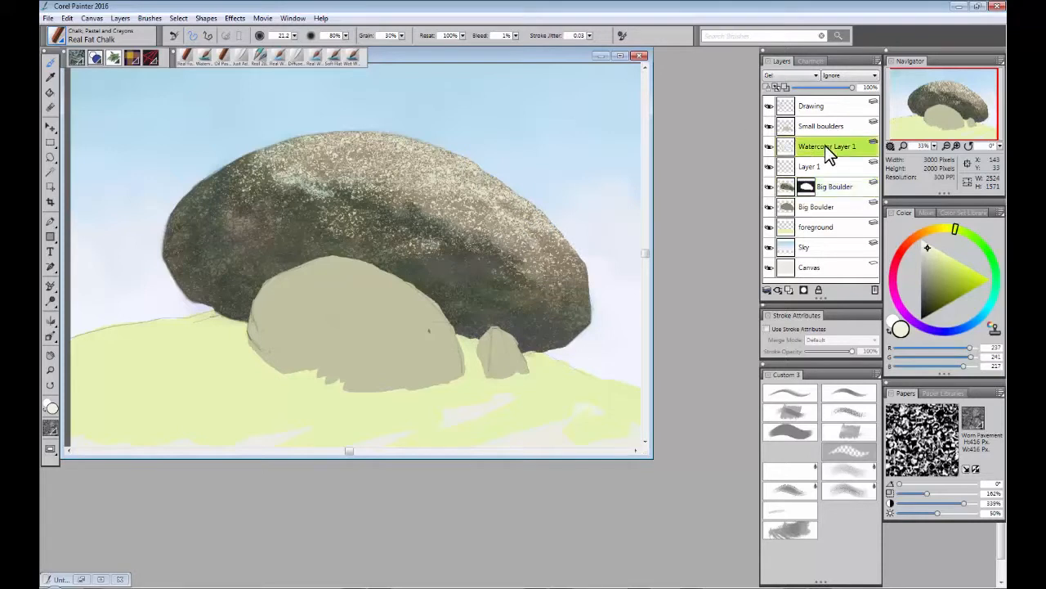
{"action": "key", "text": "n"}
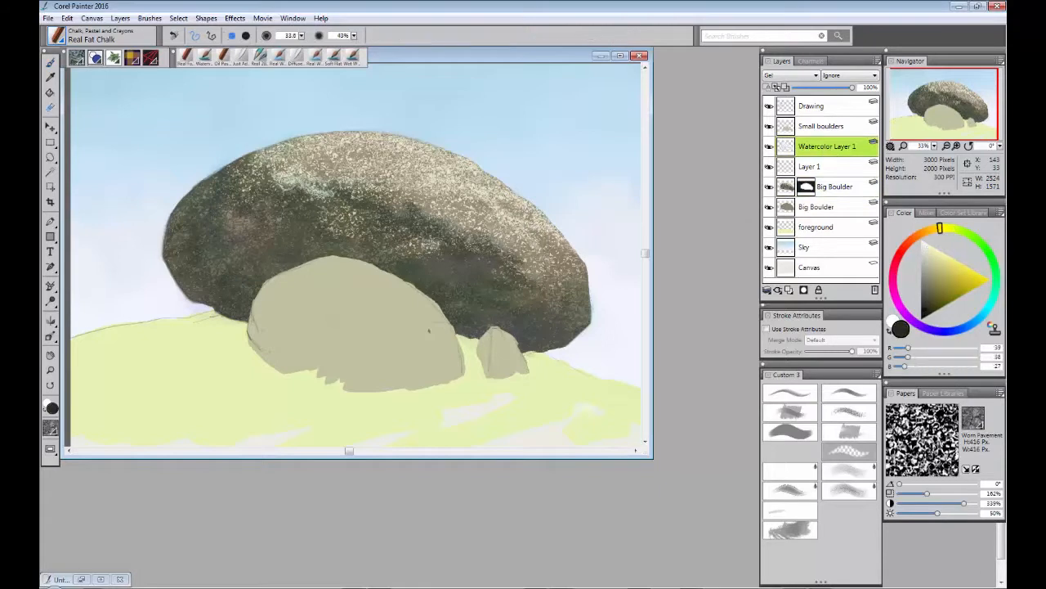
{"action": "left_click_drag", "start_coordinate": [299, 149], "coordinate": [300, 149]}
Step: Select the Drawing layer and set up the Real 2B Pencil with Basic Paper and a near-black colour (RGB 15, 15, 15)
{"action": "left_click", "coordinate": [813, 107]}
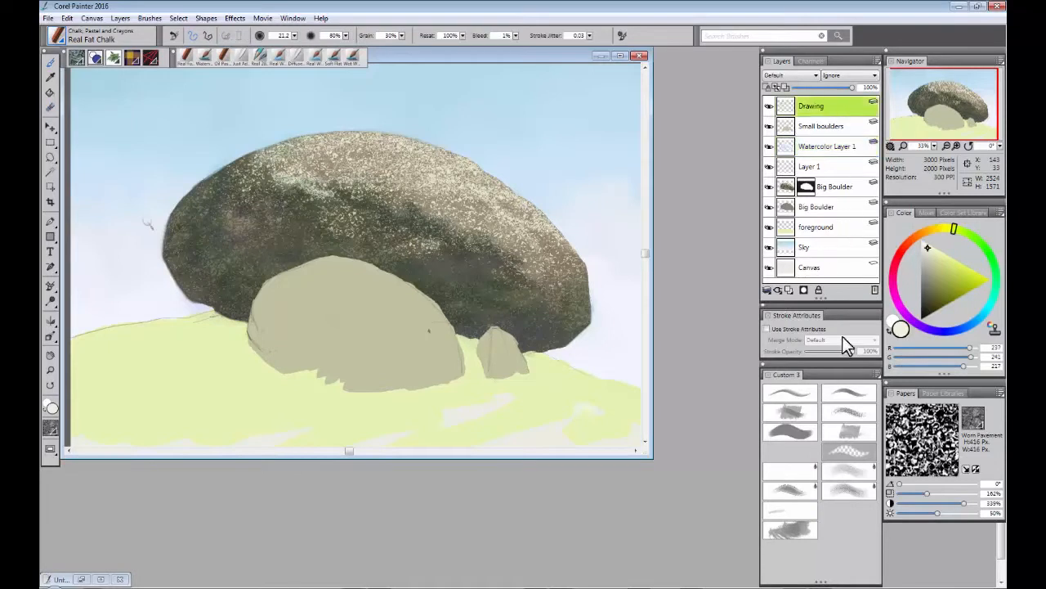
{"action": "left_click", "coordinate": [788, 391]}
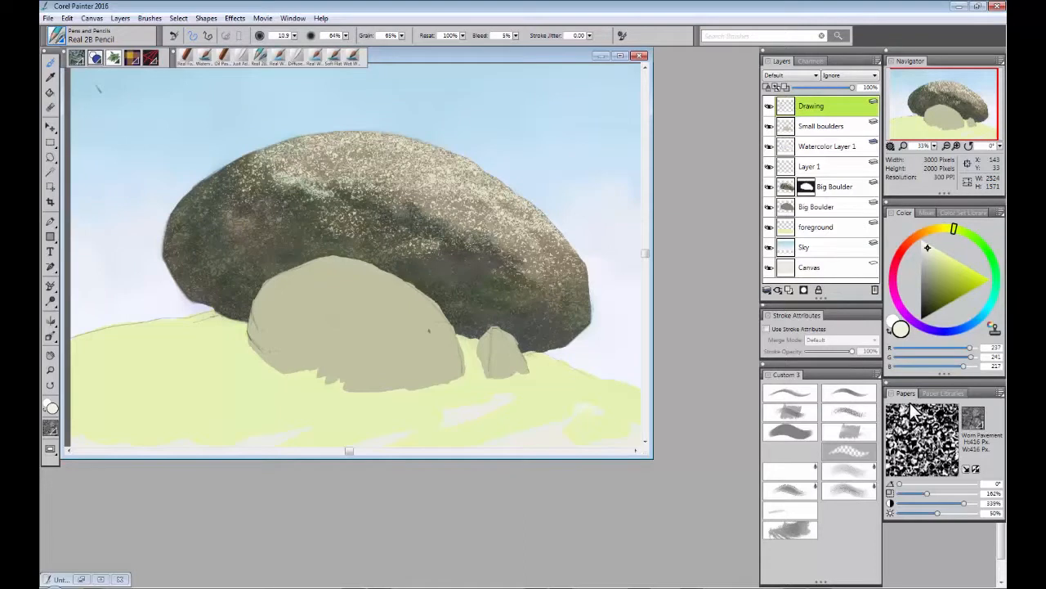
{"action": "left_click", "coordinate": [973, 419]}
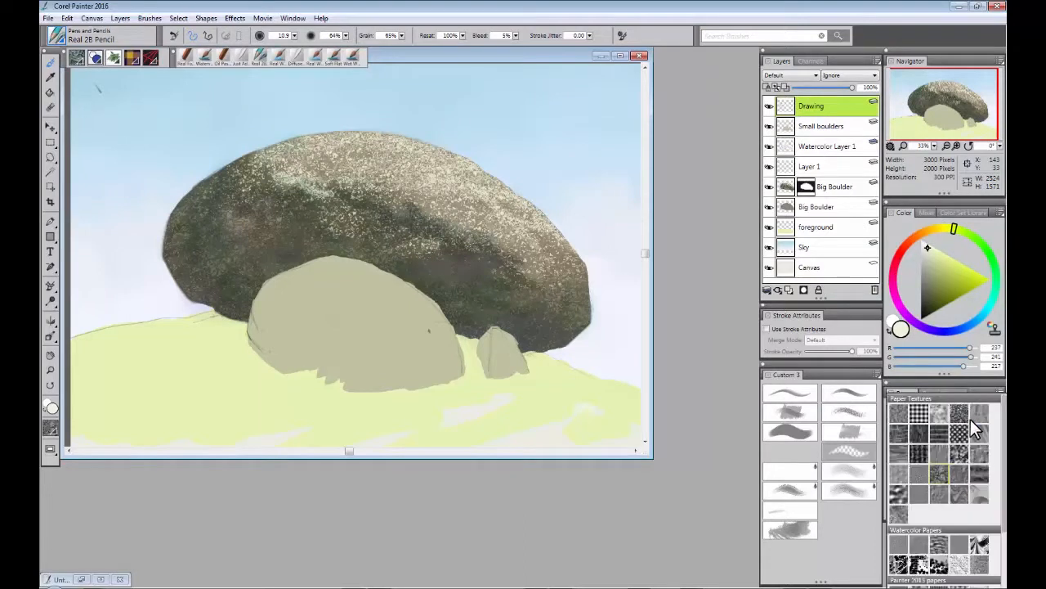
{"action": "left_click", "coordinate": [899, 410]}
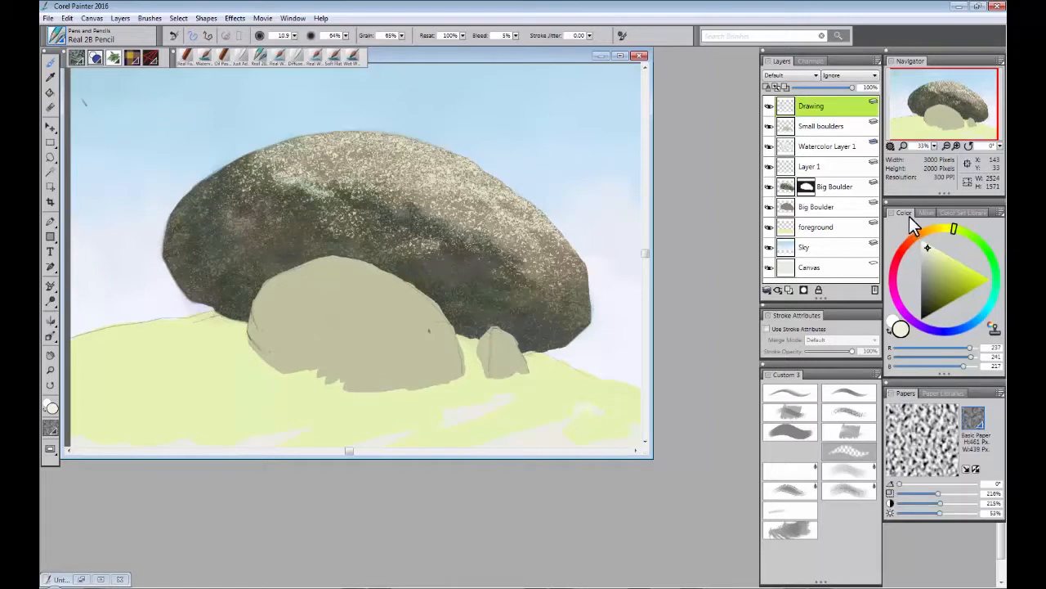
{"action": "left_click_drag", "start_coordinate": [940, 291], "coordinate": [922, 315]}
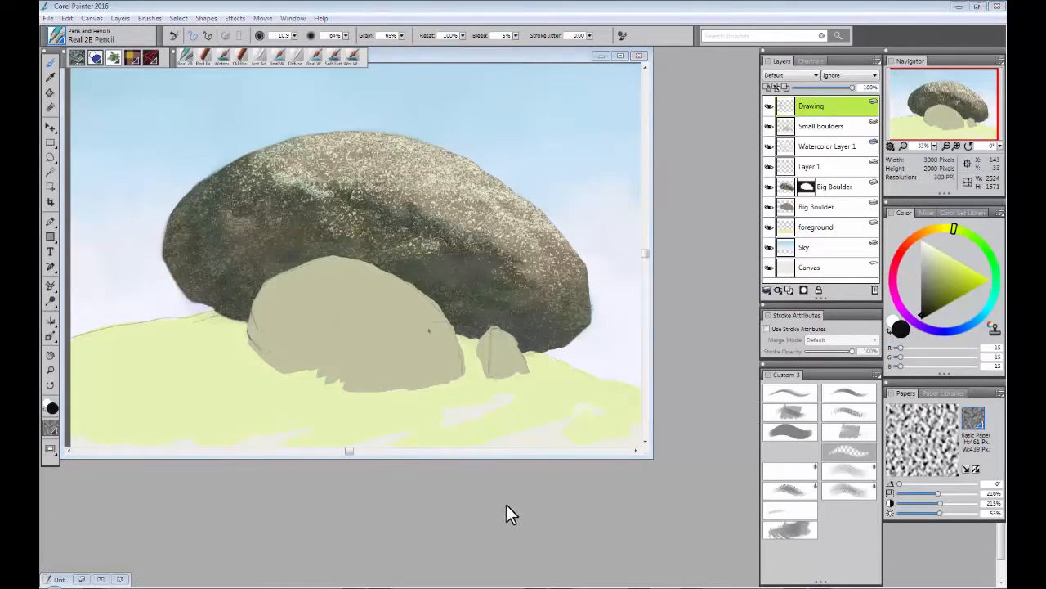
Step: Create a new white 3000 x 2000 pixel image at 300 pixels per inch
{"action": "left_click", "coordinate": [48, 18]}
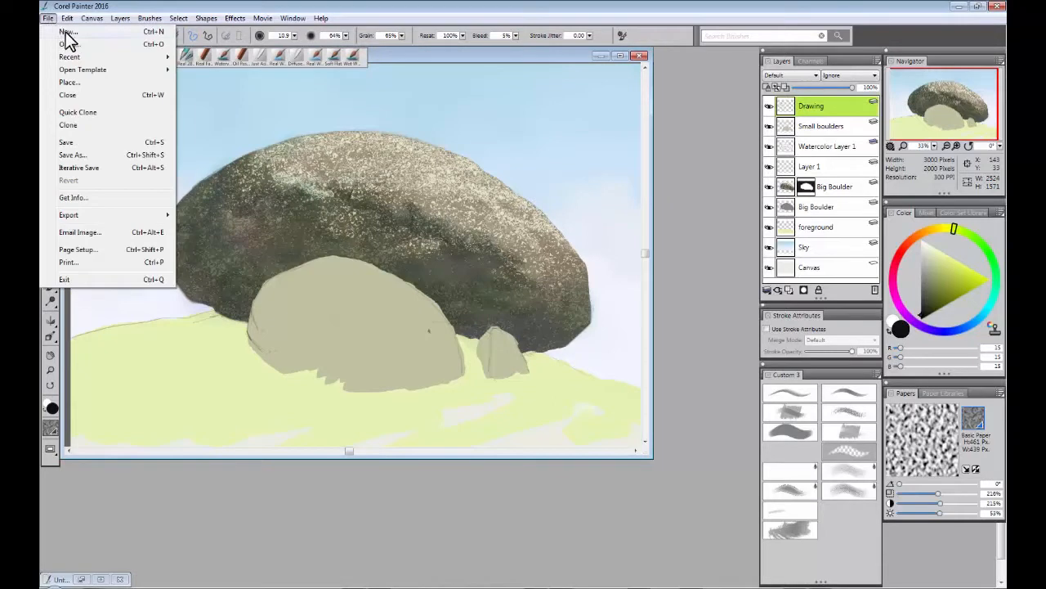
{"action": "left_click", "coordinate": [60, 31]}
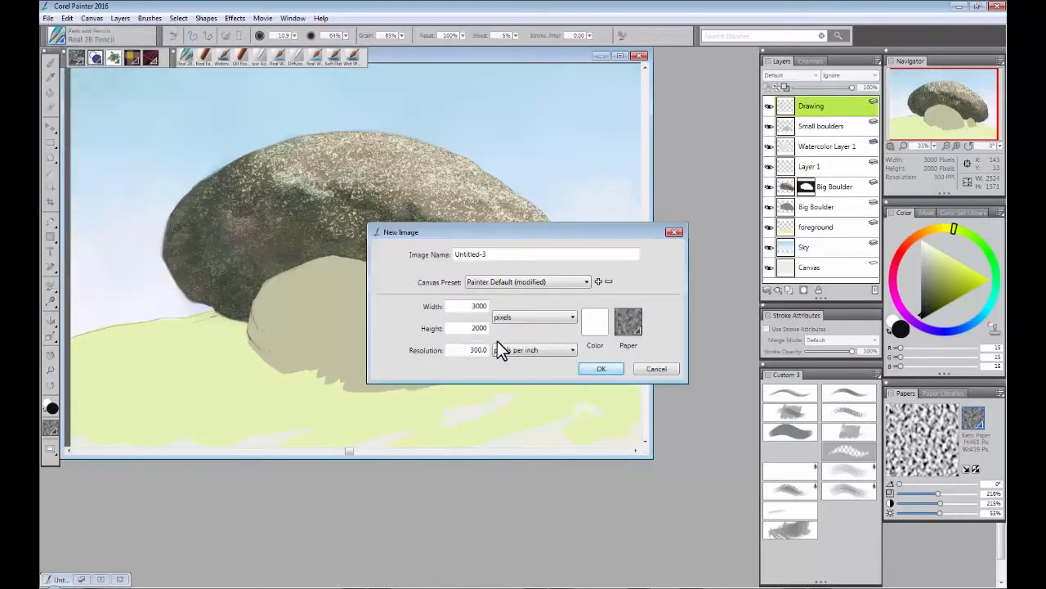
{"action": "left_click", "coordinate": [601, 368]}
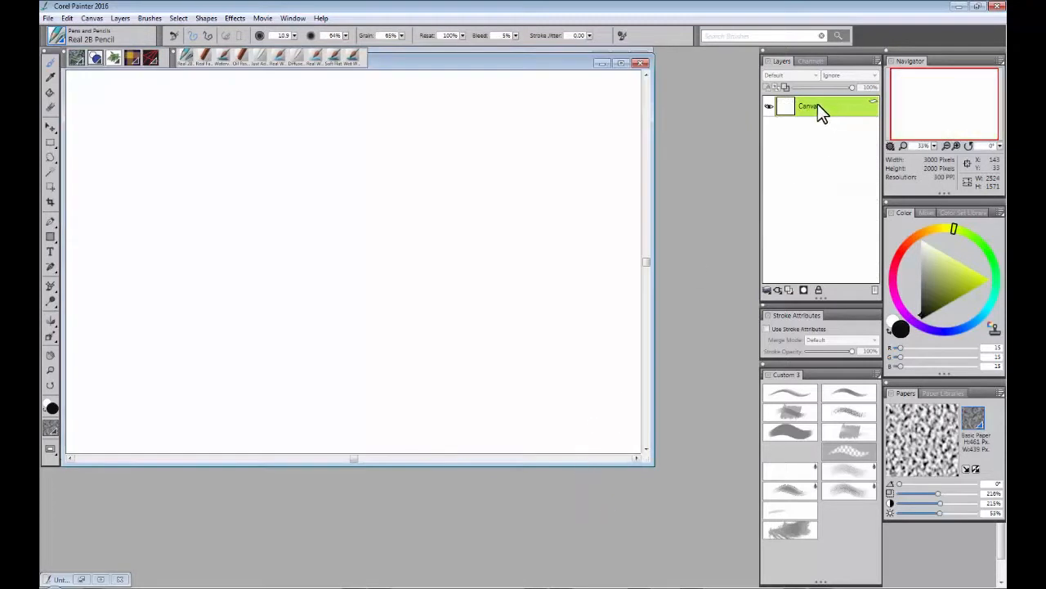
Step: Preview the texture photos and place the concrete image texture 008 in the middle of the blank canvas
{"action": "left_click", "coordinate": [48, 18]}
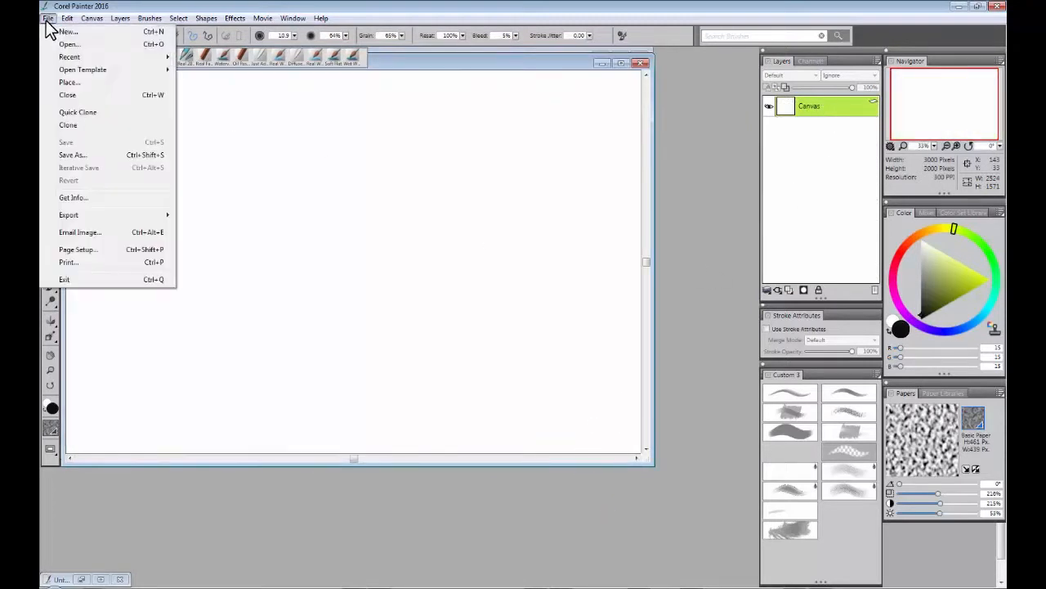
{"action": "left_click", "coordinate": [75, 83]}
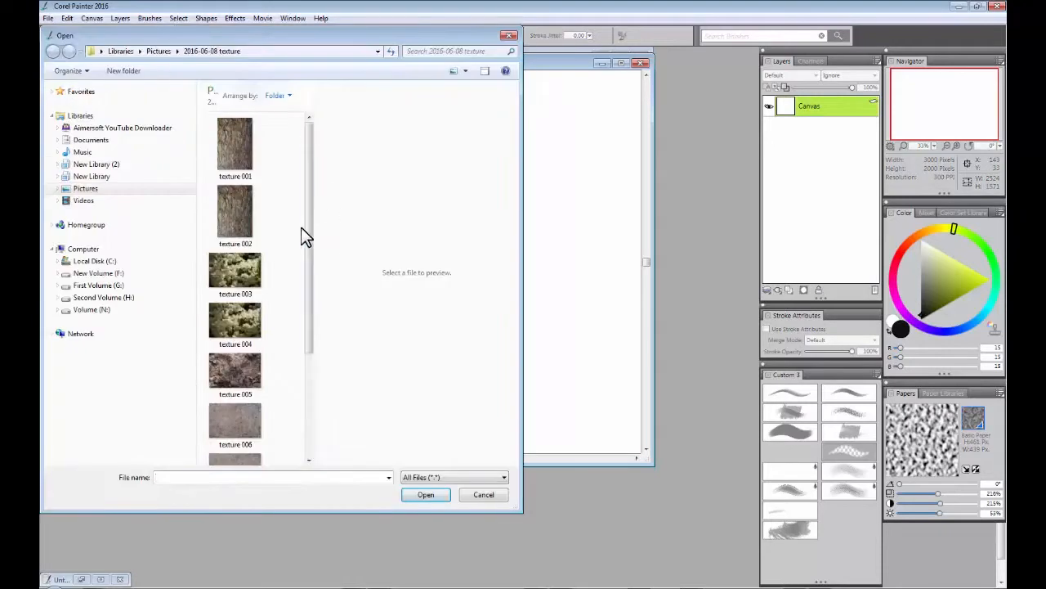
{"action": "left_click_drag", "start_coordinate": [308, 234], "coordinate": [315, 333]}
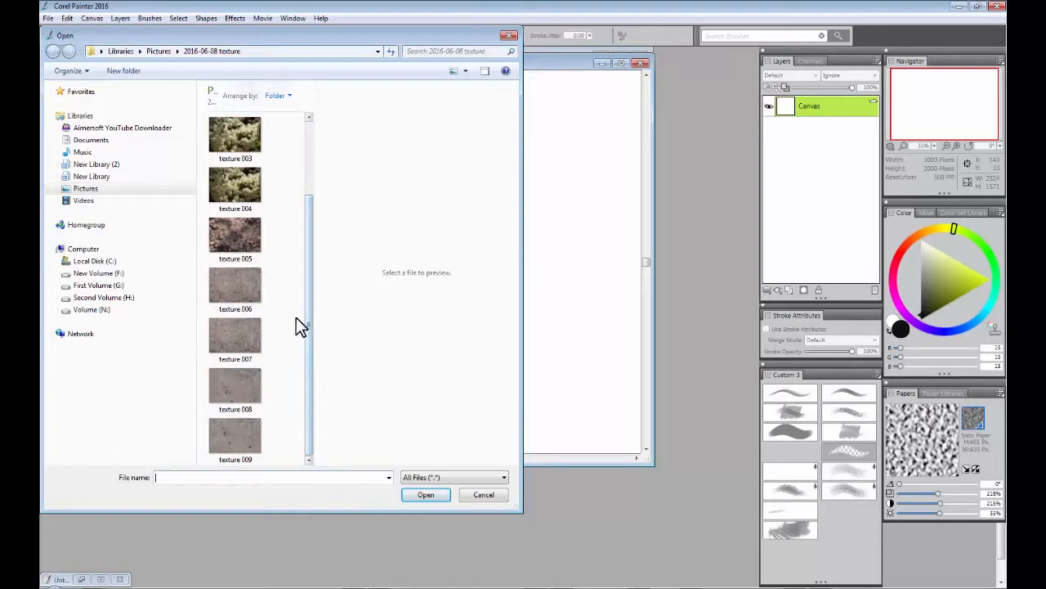
{"action": "left_click", "coordinate": [237, 389]}
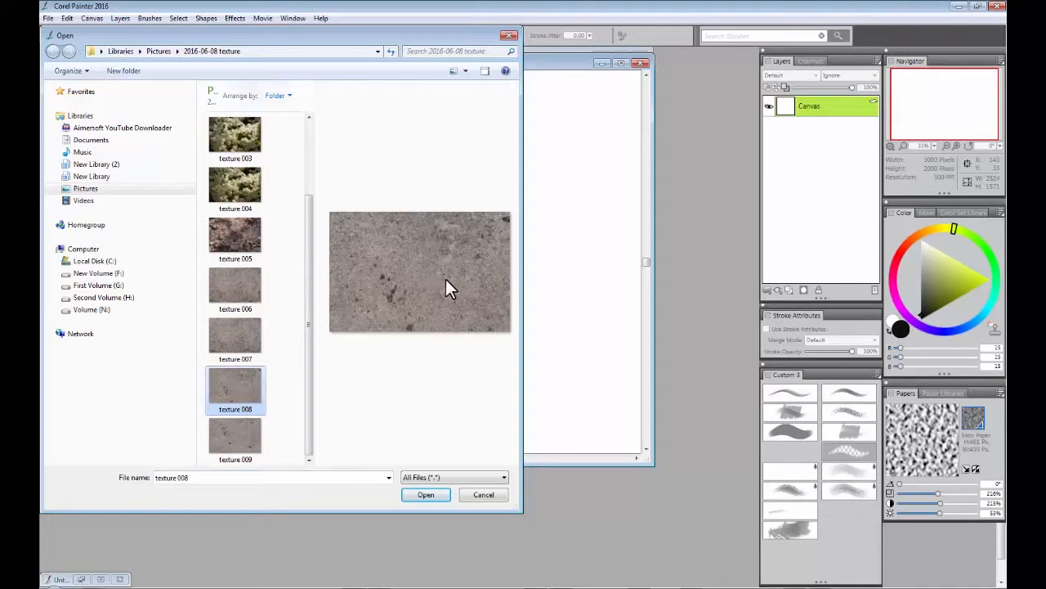
{"action": "left_click_drag", "start_coordinate": [308, 232], "coordinate": [237, 148]}
{"action": "left_click", "coordinate": [237, 142]}
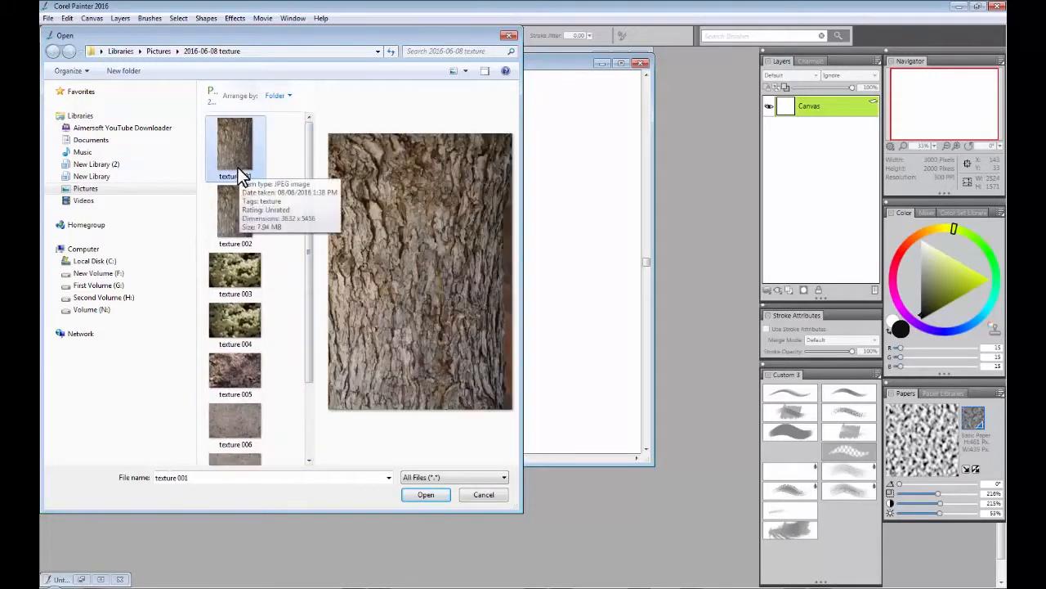
{"action": "left_click_drag", "start_coordinate": [319, 269], "coordinate": [274, 414]}
{"action": "left_click", "coordinate": [232, 385]}
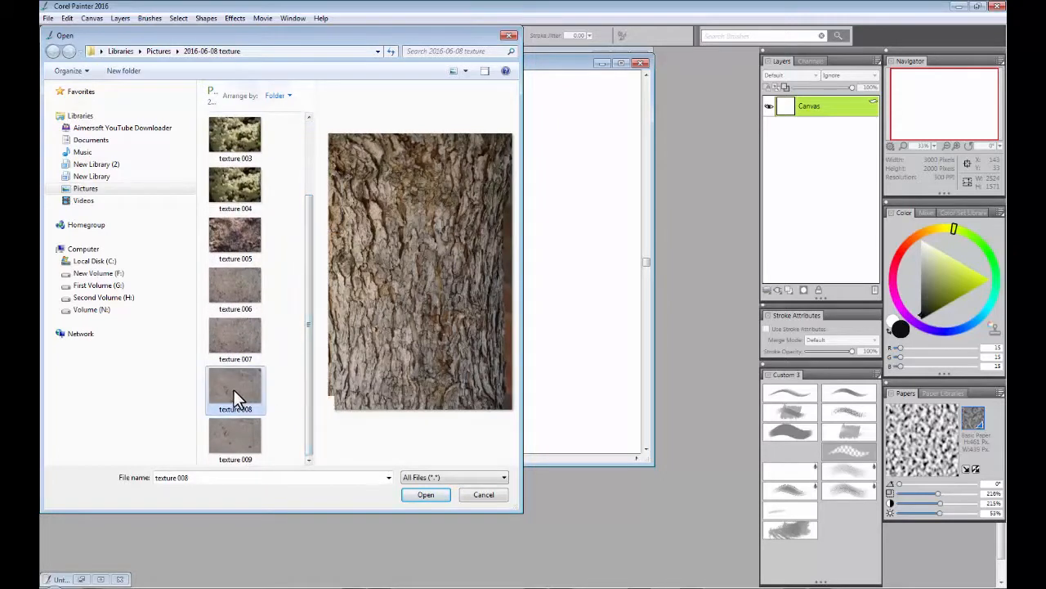
{"action": "left_click", "coordinate": [434, 494]}
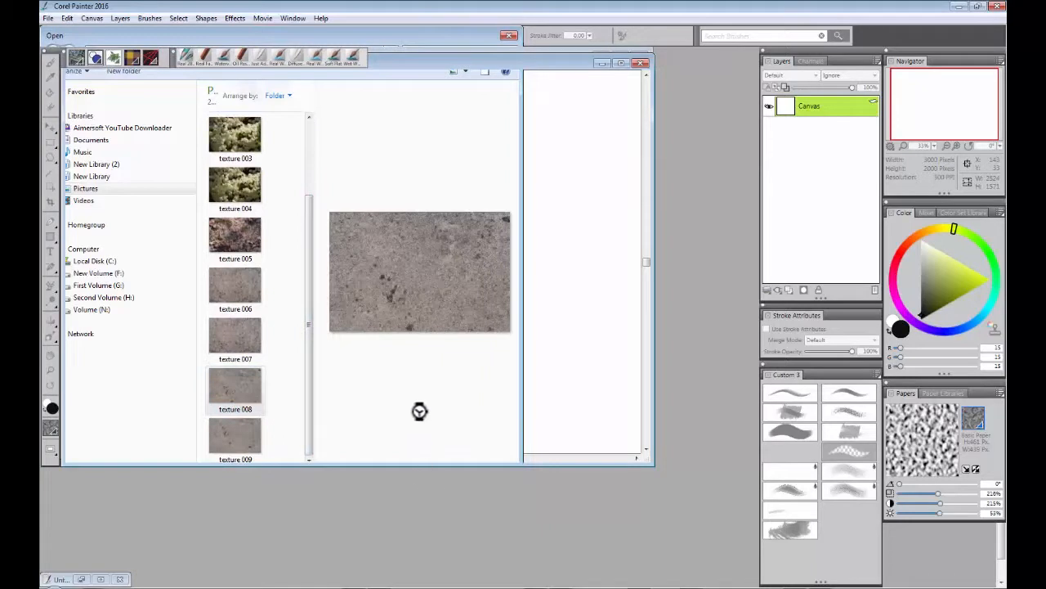
{"action": "left_click_drag", "start_coordinate": [415, 410], "coordinate": [345, 258]}
{"action": "key", "text": "Return"}
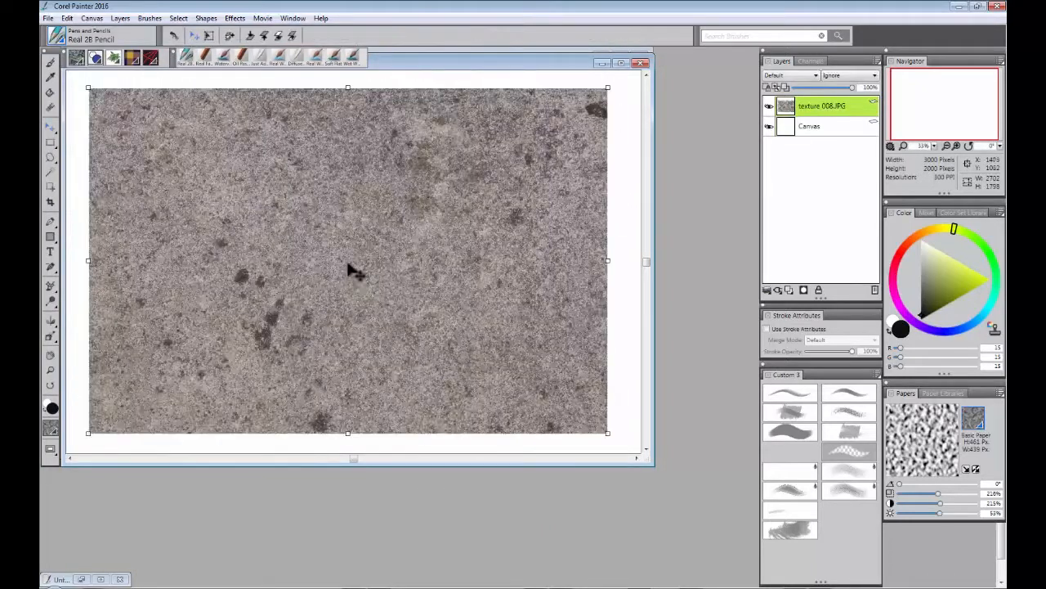
Step: Drop the texture 008.JPG layer onto the canvas
{"action": "right_click", "coordinate": [814, 112]}
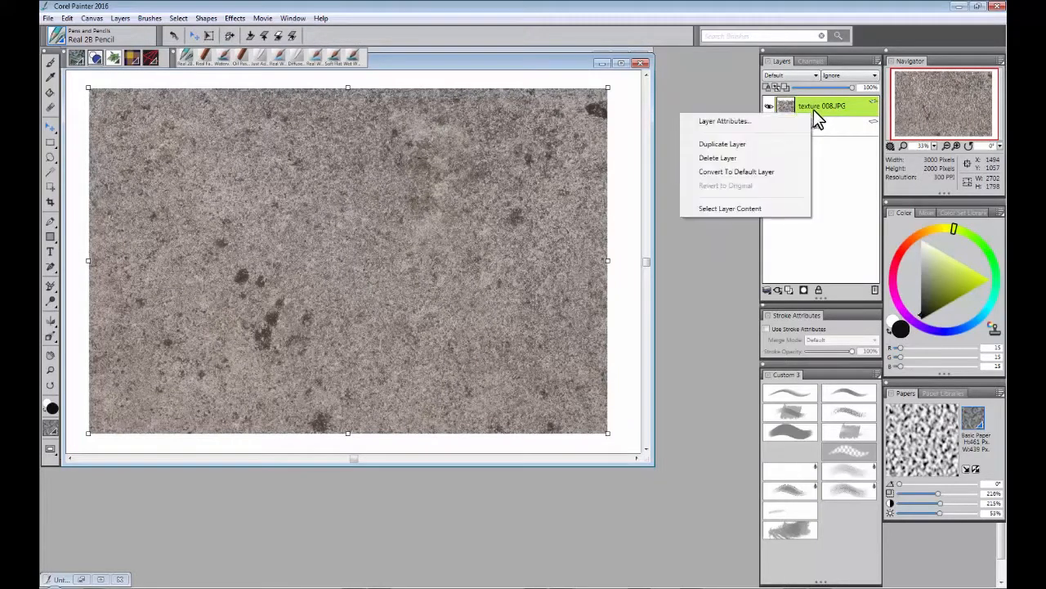
{"action": "left_click", "coordinate": [812, 255]}
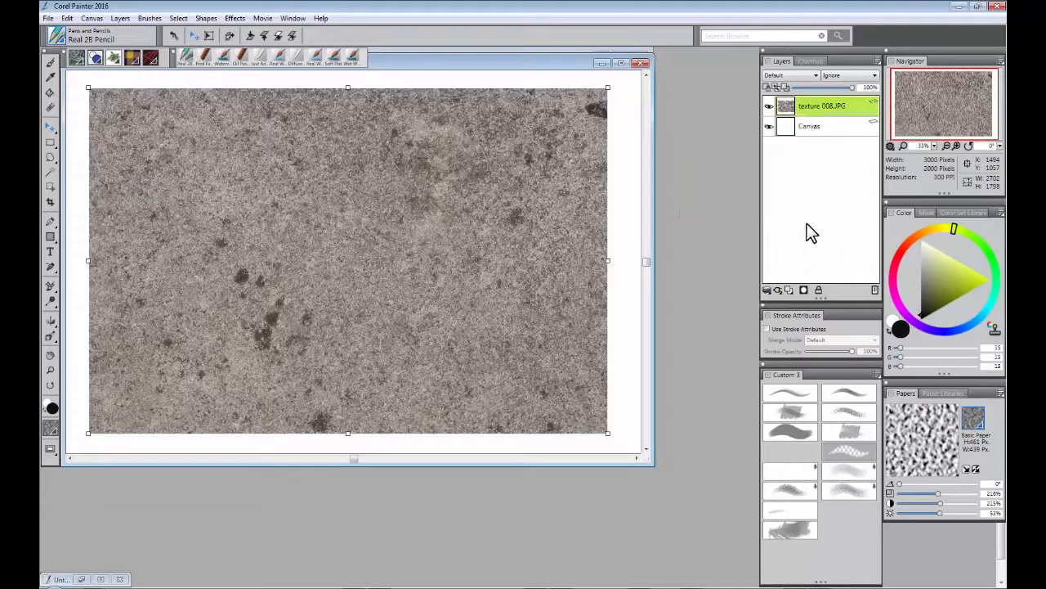
{"action": "left_click", "coordinate": [768, 291]}
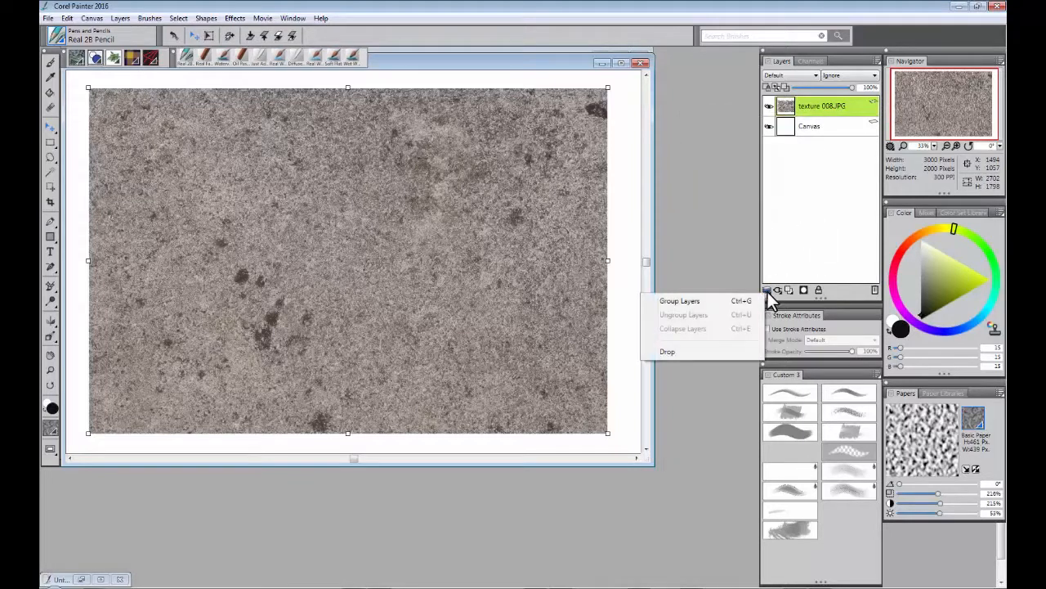
{"action": "left_click", "coordinate": [675, 352]}
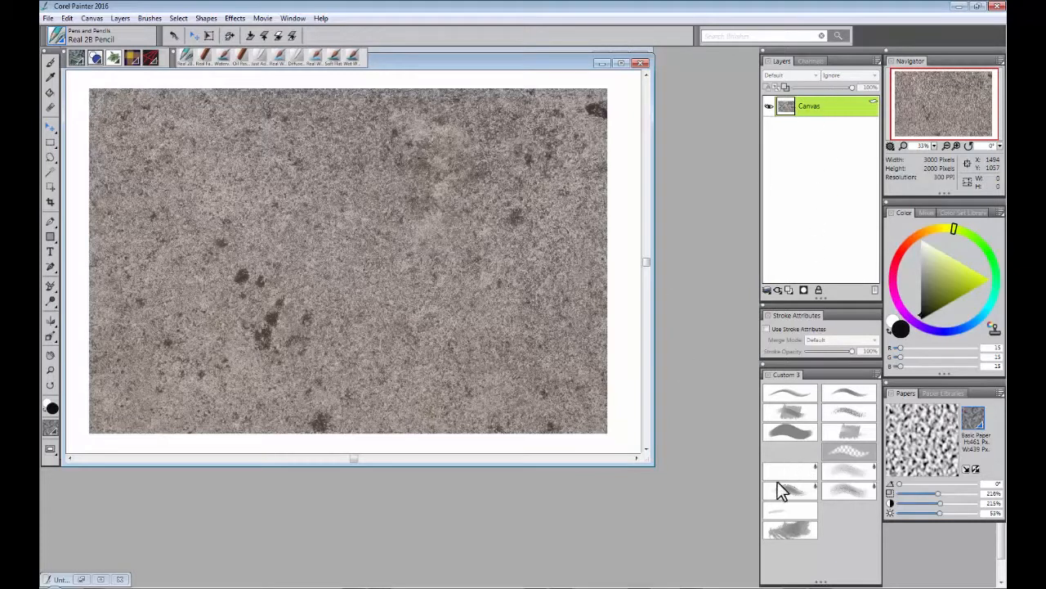
Step: Select a rectangle of about 2497 x 1649 pixels inside the concrete photo and capture it as a paper named Concrete 2
{"action": "left_click", "coordinate": [50, 143]}
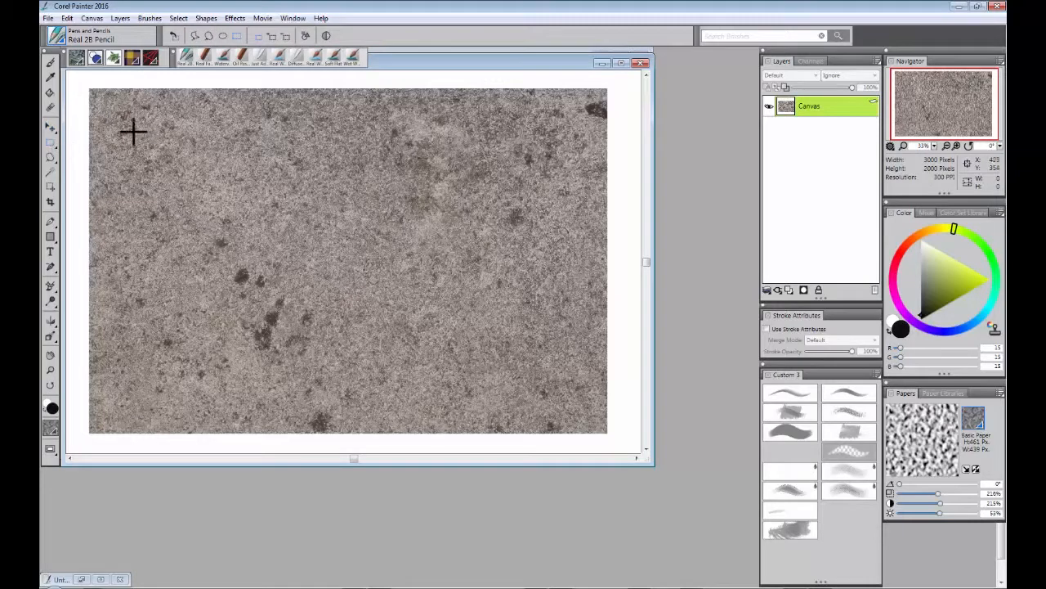
{"action": "left_click_drag", "start_coordinate": [112, 104], "coordinate": [593, 421]}
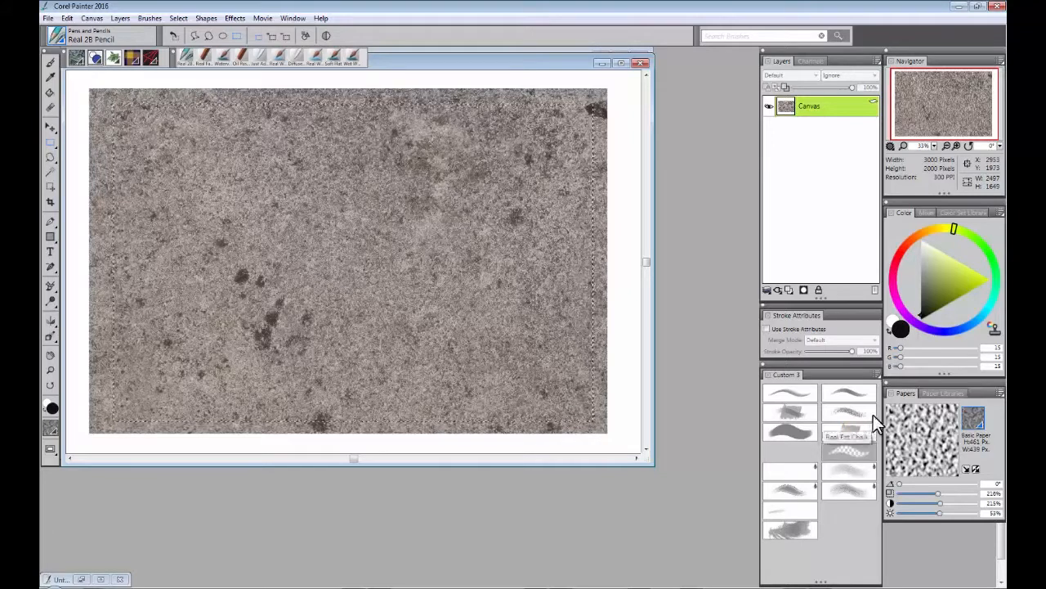
{"action": "left_click", "coordinate": [905, 394]}
{"action": "left_click", "coordinate": [905, 395]}
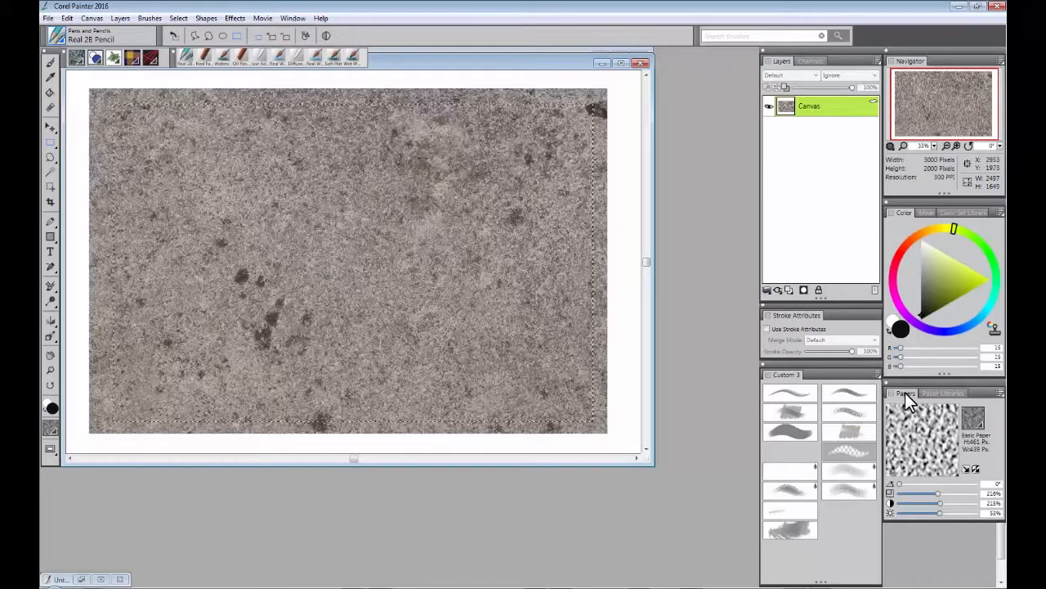
{"action": "left_click", "coordinate": [1001, 394]}
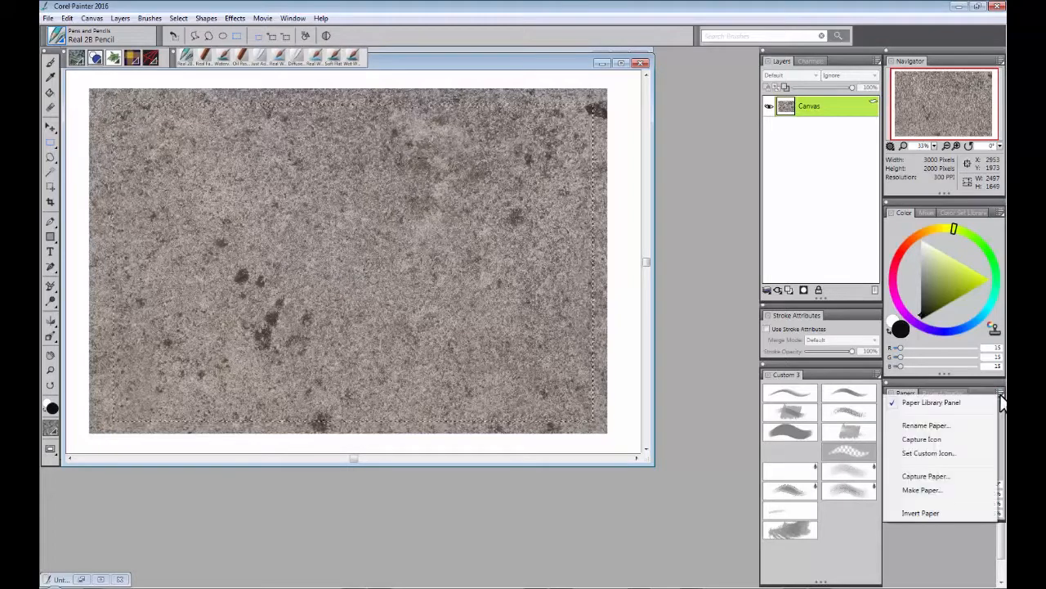
{"action": "left_click", "coordinate": [918, 476]}
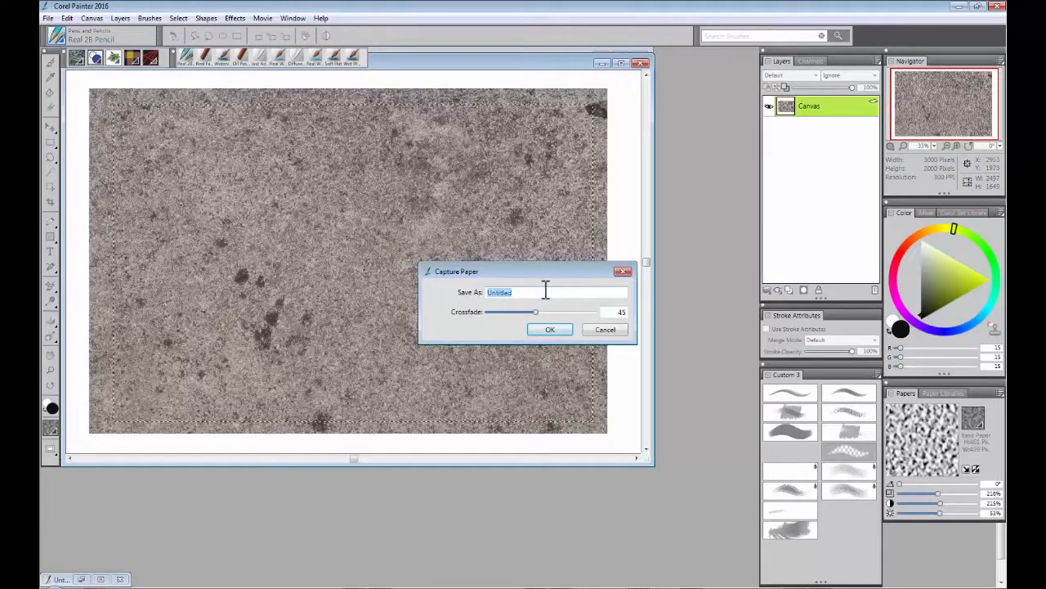
{"action": "type", "text": "Concrete 2"}
{"action": "left_click", "coordinate": [549, 331]}
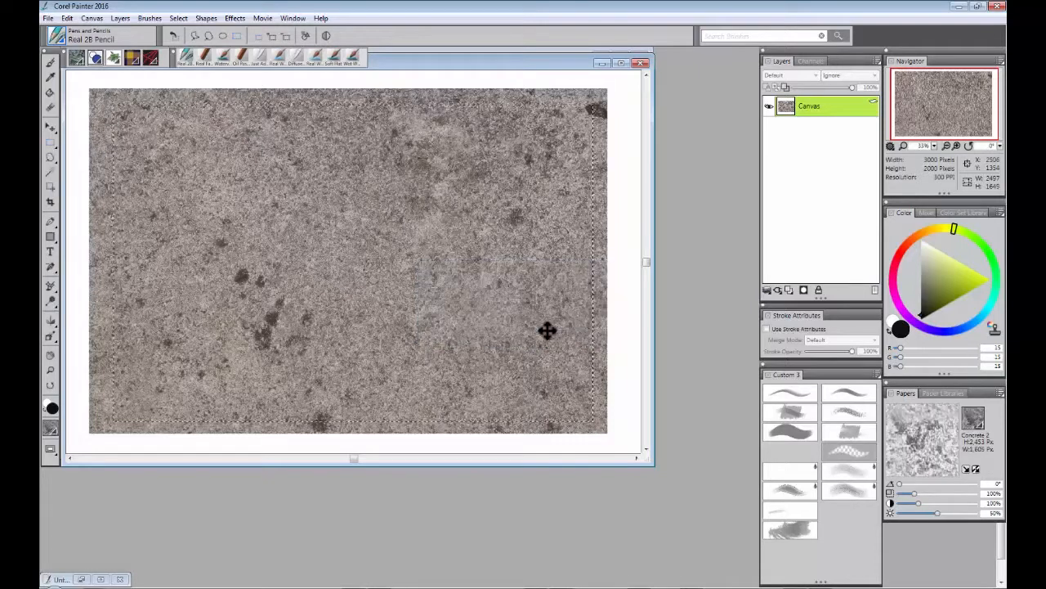
Step: Show the paper libraries, deselect the concrete area, and close the texture document without saving it
{"action": "left_click", "coordinate": [948, 394]}
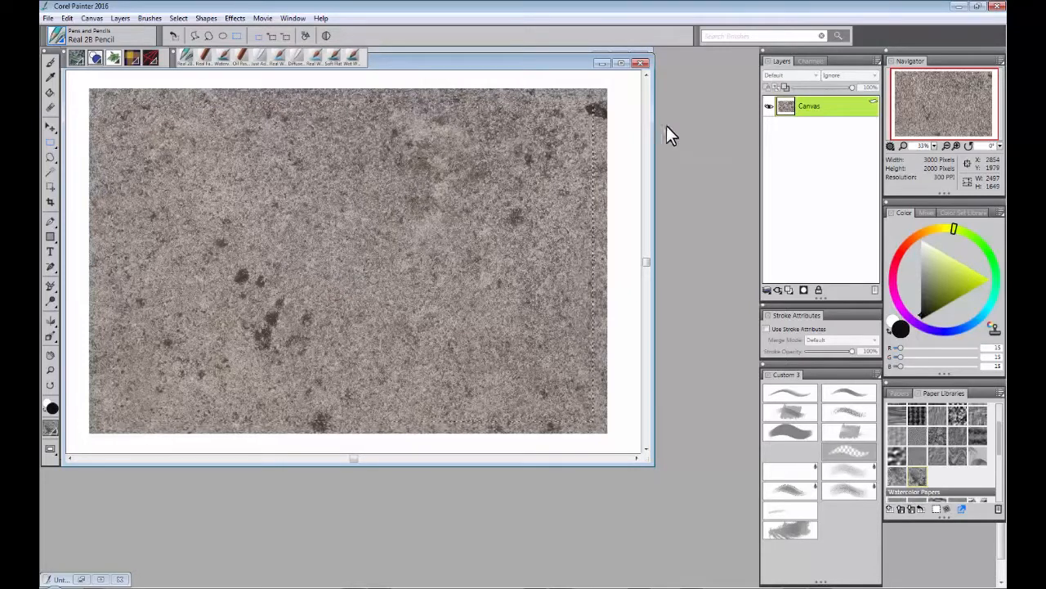
{"action": "key", "text": "ctrl+d"}
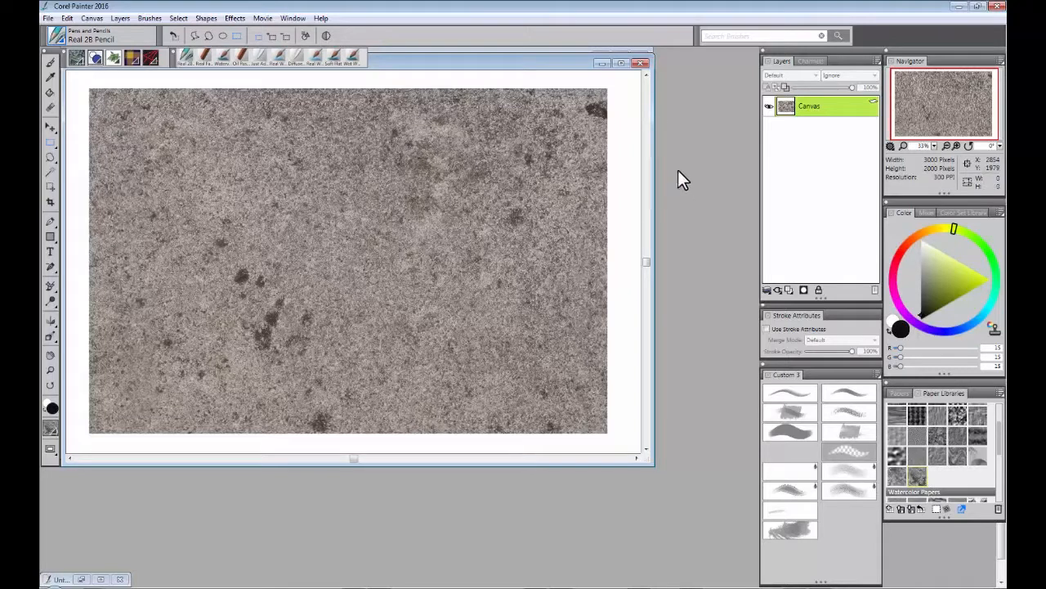
{"action": "left_click", "coordinate": [642, 64]}
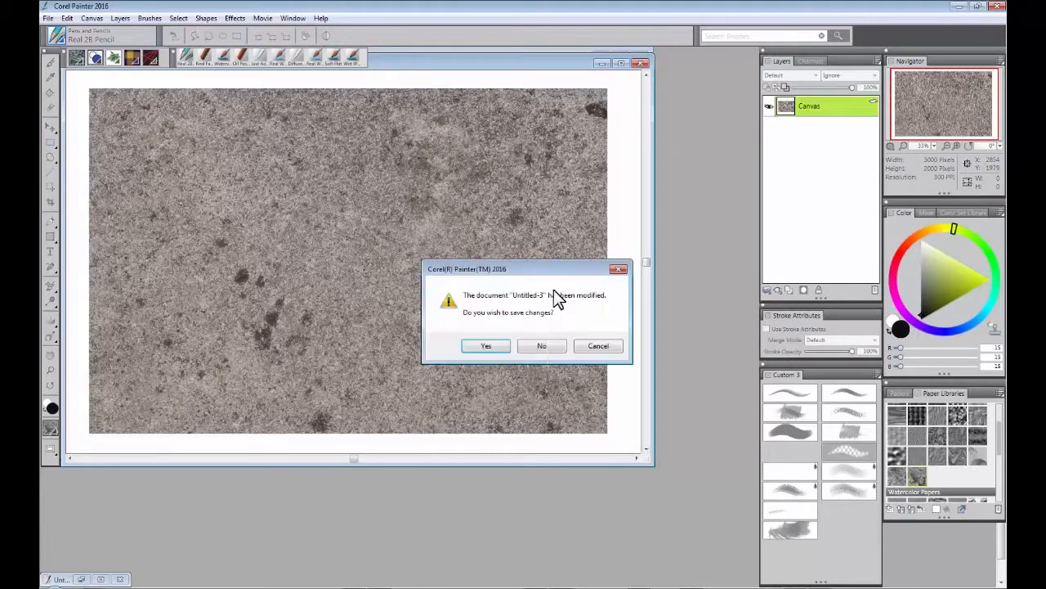
{"action": "left_click", "coordinate": [544, 346]}
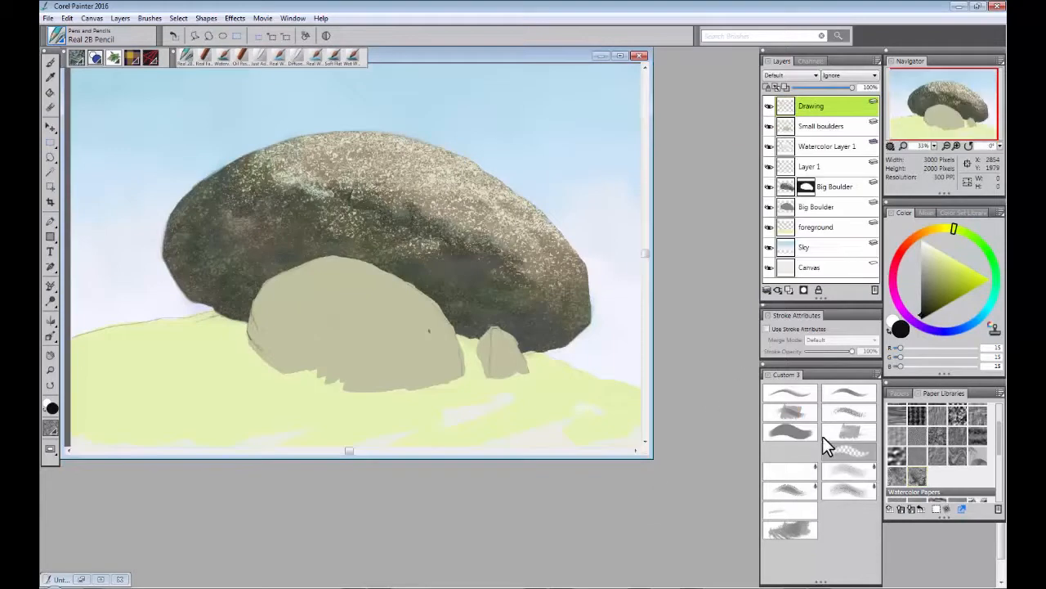
Step: Set the Concrete 2 paper's scale to 185% and its contrast to 279%
{"action": "left_click", "coordinate": [898, 393]}
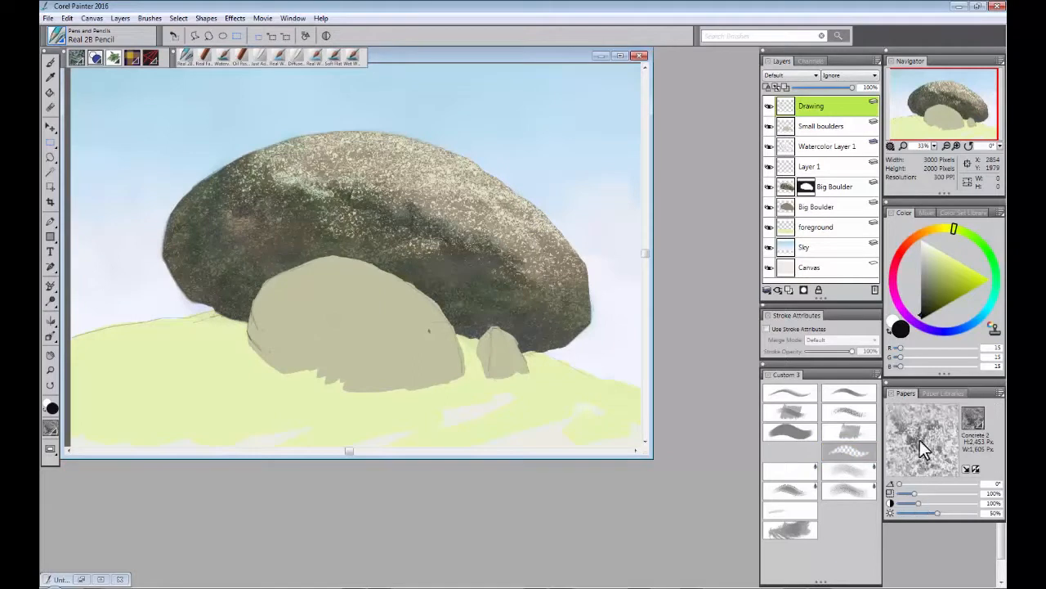
{"action": "left_click_drag", "start_coordinate": [916, 495], "coordinate": [941, 495]}
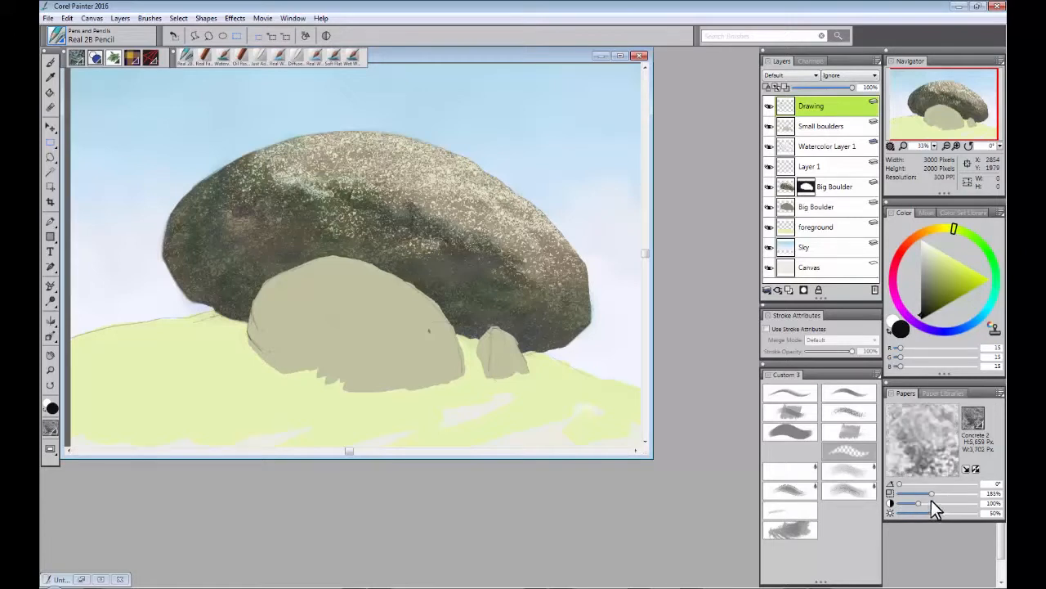
{"action": "left_click_drag", "start_coordinate": [919, 503], "coordinate": [952, 502]}
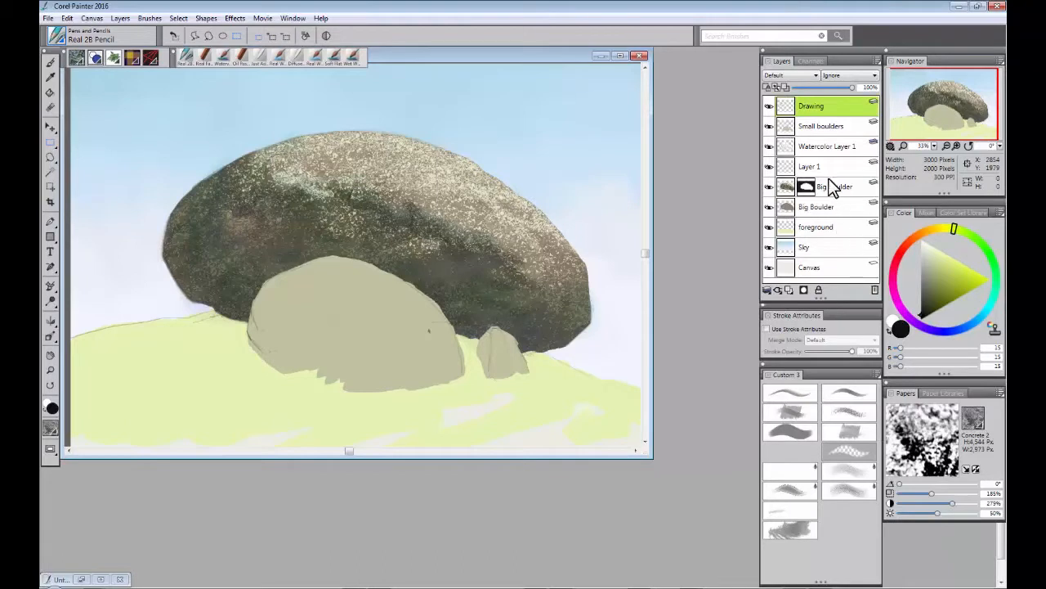
Step: Duplicate the Small boulders layer and hide the original beneath the copy
{"action": "left_click", "coordinate": [821, 129]}
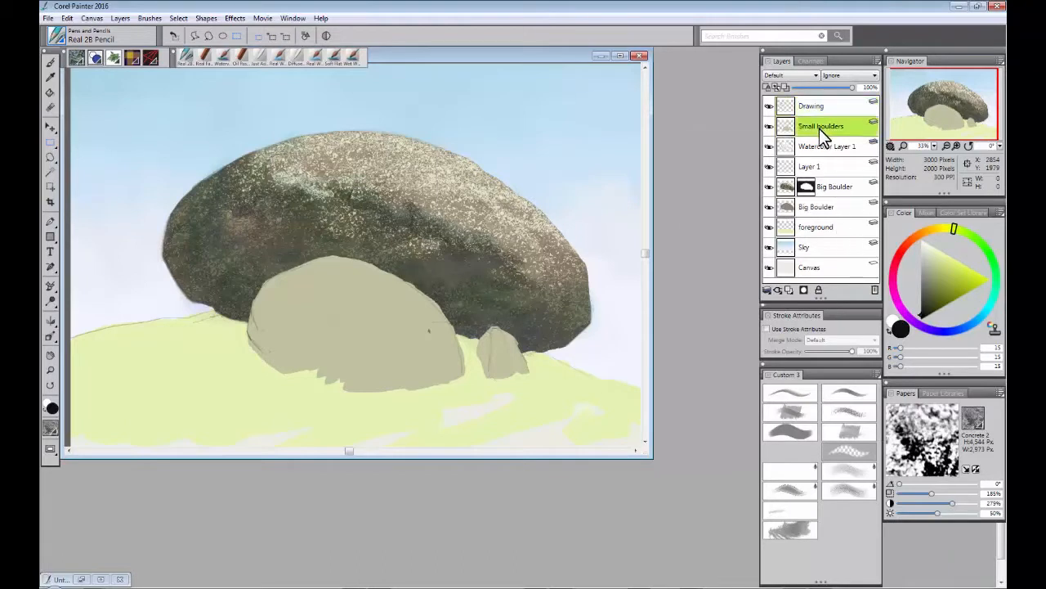
{"action": "right_click", "coordinate": [819, 128]}
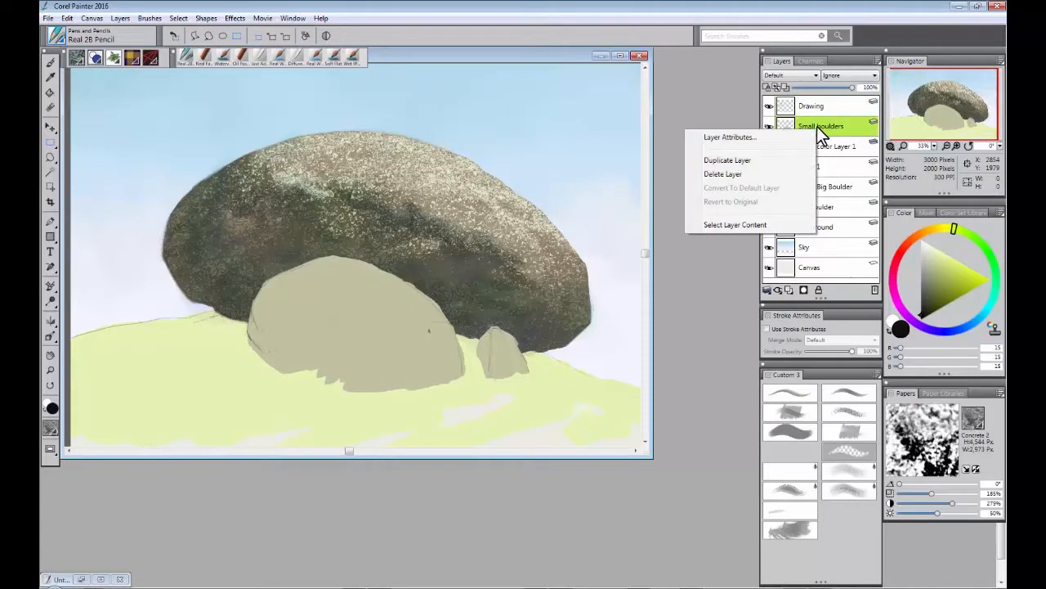
{"action": "left_click", "coordinate": [747, 160]}
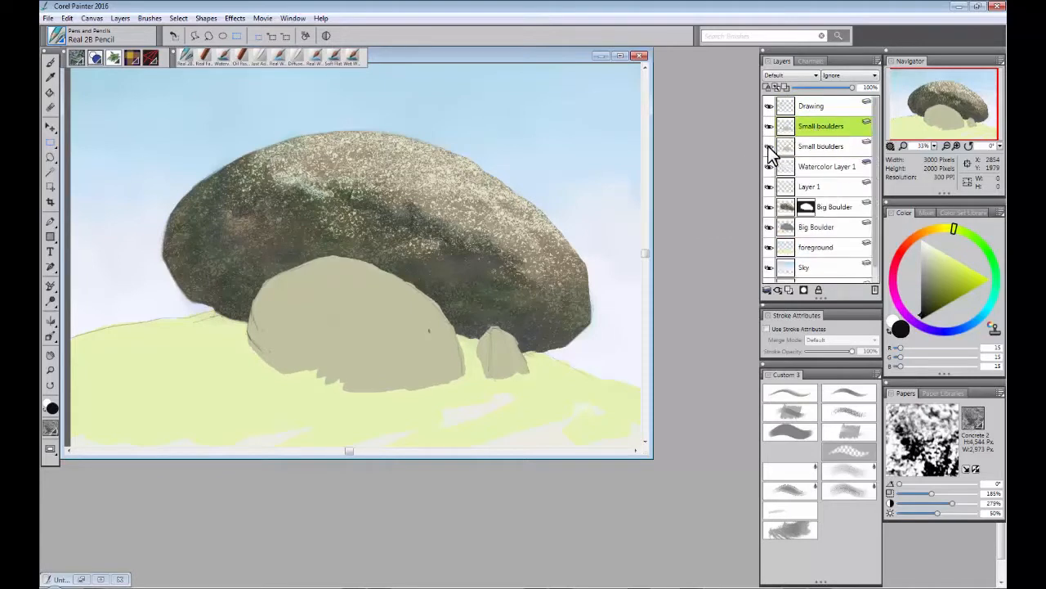
{"action": "left_click", "coordinate": [769, 147]}
Step: Create a layer mask from transparency on the duplicated Small boulders layer
{"action": "left_click", "coordinate": [119, 19]}
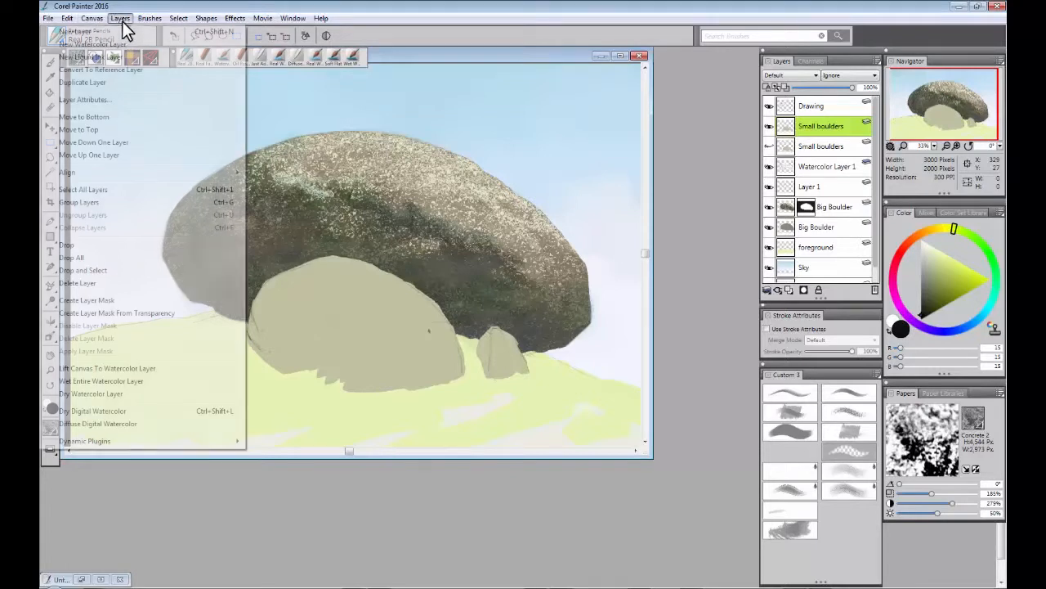
{"action": "left_click", "coordinate": [129, 312]}
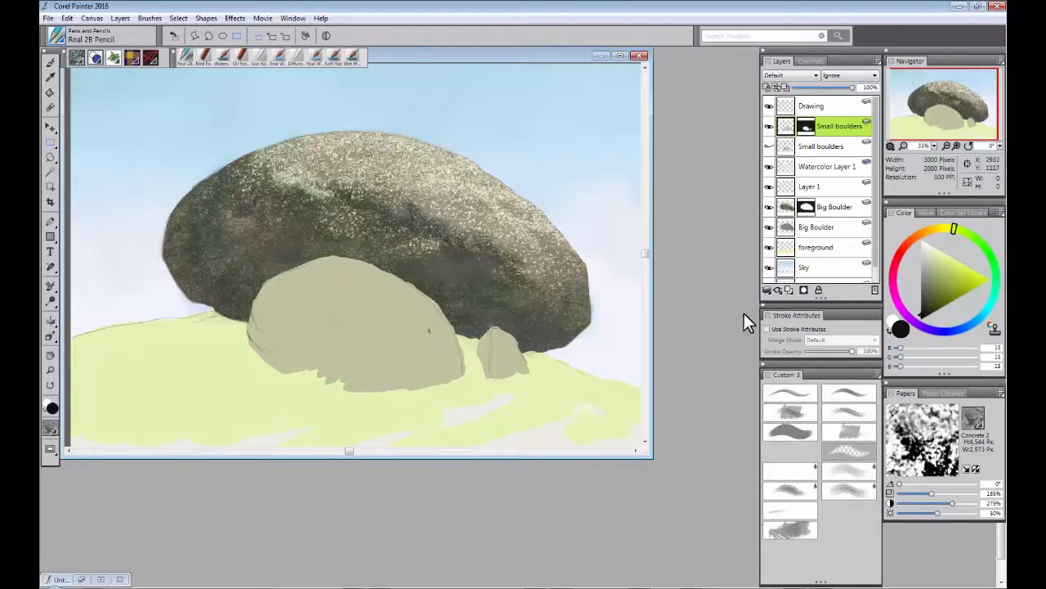
Step: With Real Fat Chalk at size 111.1 and paper scale 146%, chalk dark olive texture over the front boulder's base and shaded side
{"action": "left_click", "coordinate": [790, 416]}
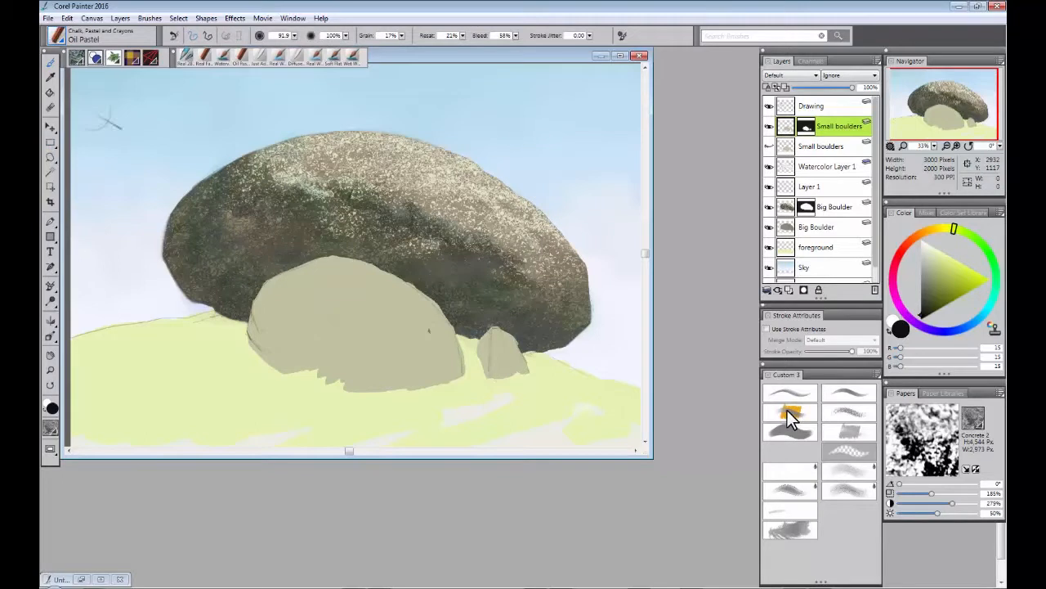
{"action": "left_click", "coordinate": [64, 41]}
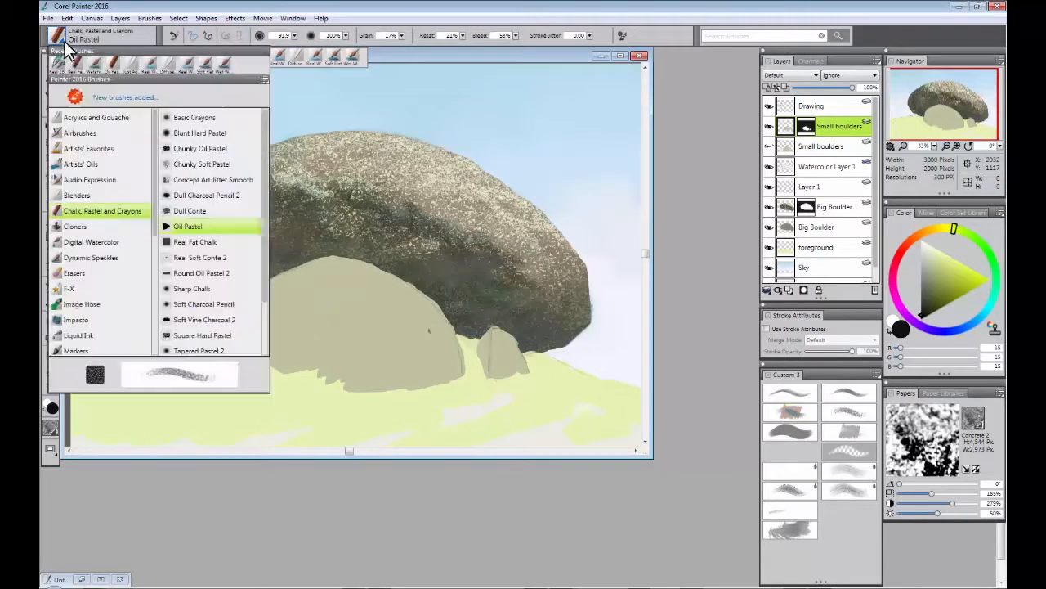
{"action": "left_click", "coordinate": [197, 243]}
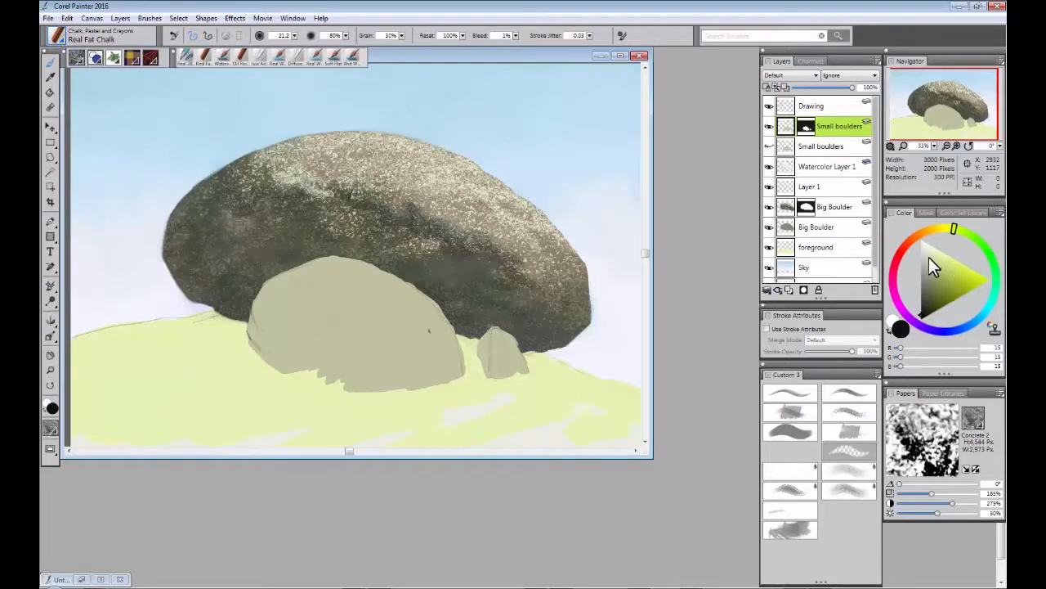
{"action": "left_click", "coordinate": [400, 342], "text": "alt"}
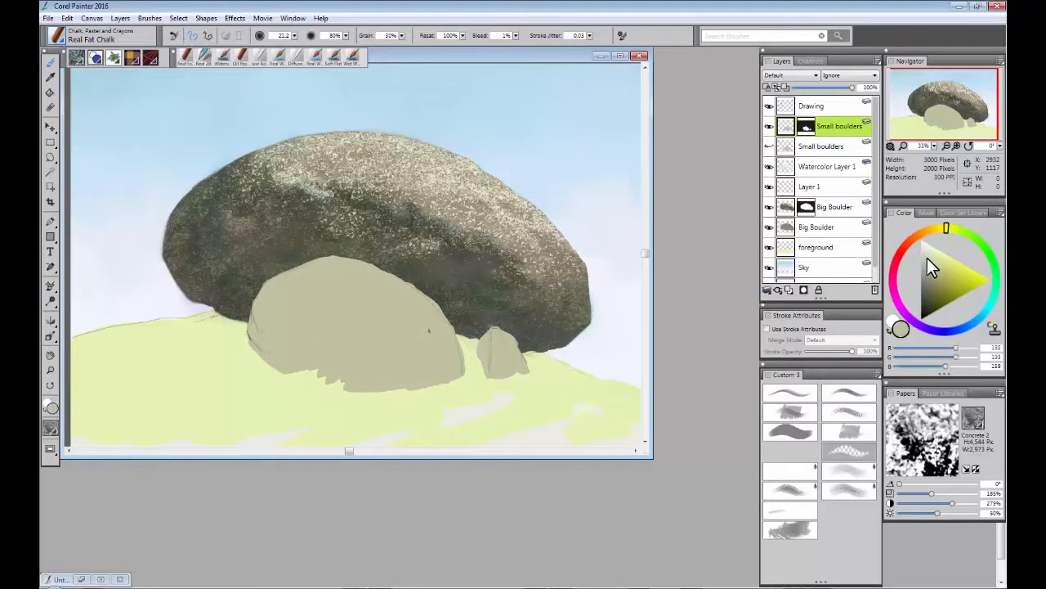
{"action": "left_click_drag", "start_coordinate": [947, 230], "coordinate": [957, 229]}
{"action": "left_click_drag", "start_coordinate": [932, 265], "coordinate": [933, 292]}
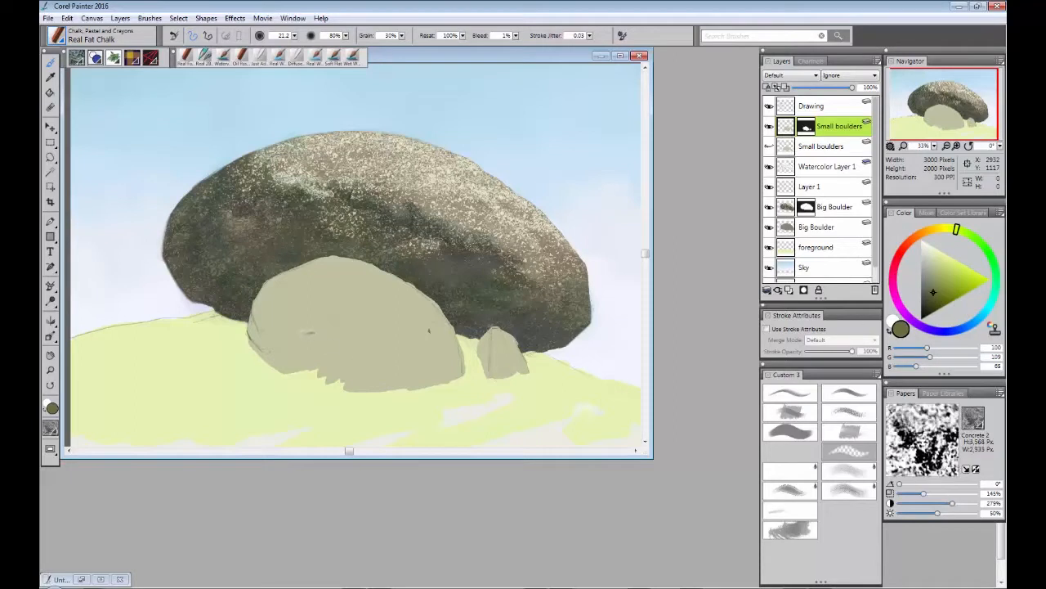
{"action": "mouse_move", "coordinate": [295, 333]}
{"action": "left_mouse_down"}
{"action": "mouse_move", "coordinate": [329, 350]}
{"action": "mouse_move", "coordinate": [287, 358]}
{"action": "mouse_move", "coordinate": [280, 372]}
{"action": "mouse_move", "coordinate": [269, 314]}
{"action": "mouse_move", "coordinate": [257, 316]}
{"action": "mouse_move", "coordinate": [272, 284]}
{"action": "mouse_move", "coordinate": [323, 392]}
{"action": "mouse_move", "coordinate": [378, 358]}
{"action": "mouse_move", "coordinate": [394, 365]}
{"action": "mouse_move", "coordinate": [390, 394]}
{"action": "mouse_move", "coordinate": [418, 358]}
{"action": "mouse_move", "coordinate": [415, 394]}
{"action": "mouse_move", "coordinate": [430, 345]}
{"action": "mouse_move", "coordinate": [443, 386]}
{"action": "mouse_move", "coordinate": [460, 378]}
{"action": "mouse_move", "coordinate": [446, 315]}
{"action": "left_mouse_up"}
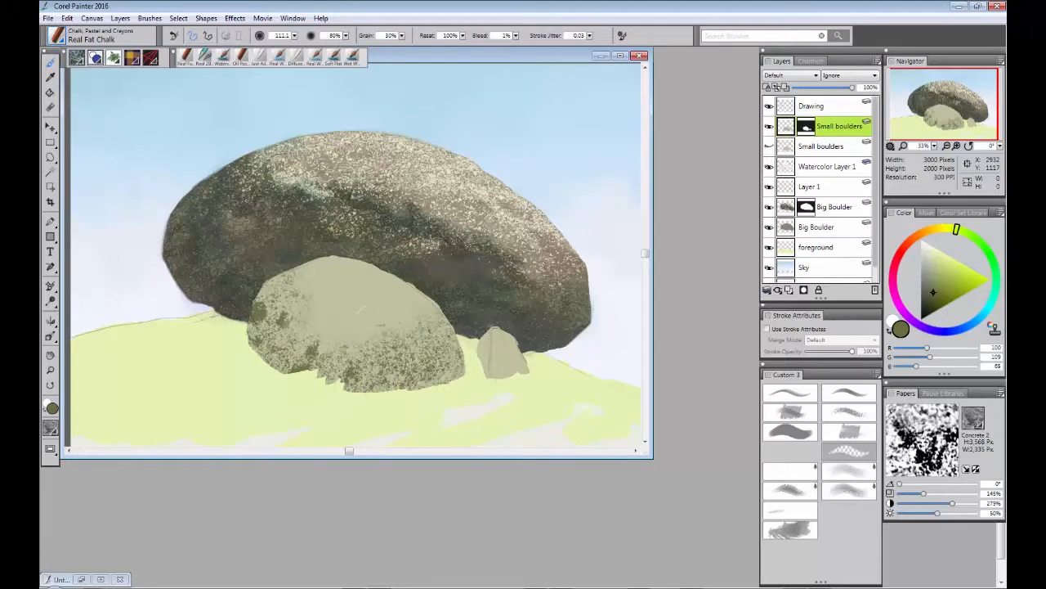
{"action": "mouse_move", "coordinate": [344, 366]}
{"action": "left_mouse_down"}
{"action": "mouse_move", "coordinate": [307, 351]}
{"action": "mouse_move", "coordinate": [329, 346]}
{"action": "mouse_move", "coordinate": [300, 358]}
{"action": "mouse_move", "coordinate": [318, 337]}
{"action": "mouse_move", "coordinate": [344, 364]}
{"action": "mouse_move", "coordinate": [304, 316]}
{"action": "mouse_move", "coordinate": [304, 298]}
{"action": "mouse_move", "coordinate": [307, 312]}
{"action": "mouse_move", "coordinate": [345, 325]}
{"action": "left_mouse_up"}
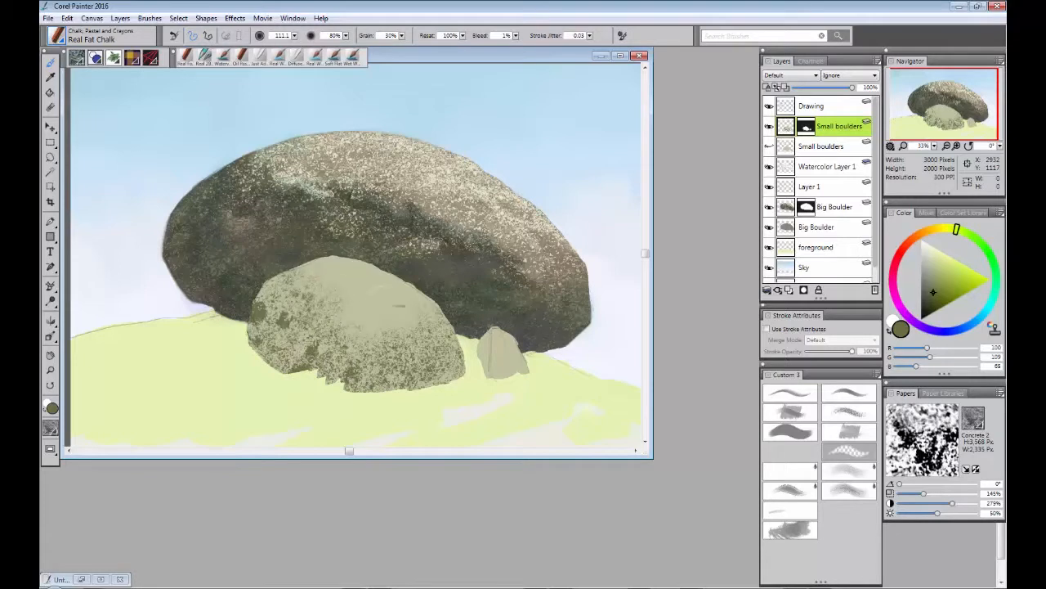
Step: Chalk a muted tan texture over the front boulder's upper area and the smallest boulder
{"action": "left_click_drag", "start_coordinate": [949, 234], "coordinate": [938, 231]}
{"action": "left_click_drag", "start_coordinate": [934, 275], "coordinate": [936, 278]}
{"action": "mouse_move", "coordinate": [331, 307]}
{"action": "left_mouse_down"}
{"action": "mouse_move", "coordinate": [294, 327]}
{"action": "mouse_move", "coordinate": [273, 304]}
{"action": "mouse_move", "coordinate": [323, 291]}
{"action": "mouse_move", "coordinate": [364, 327]}
{"action": "left_mouse_up"}
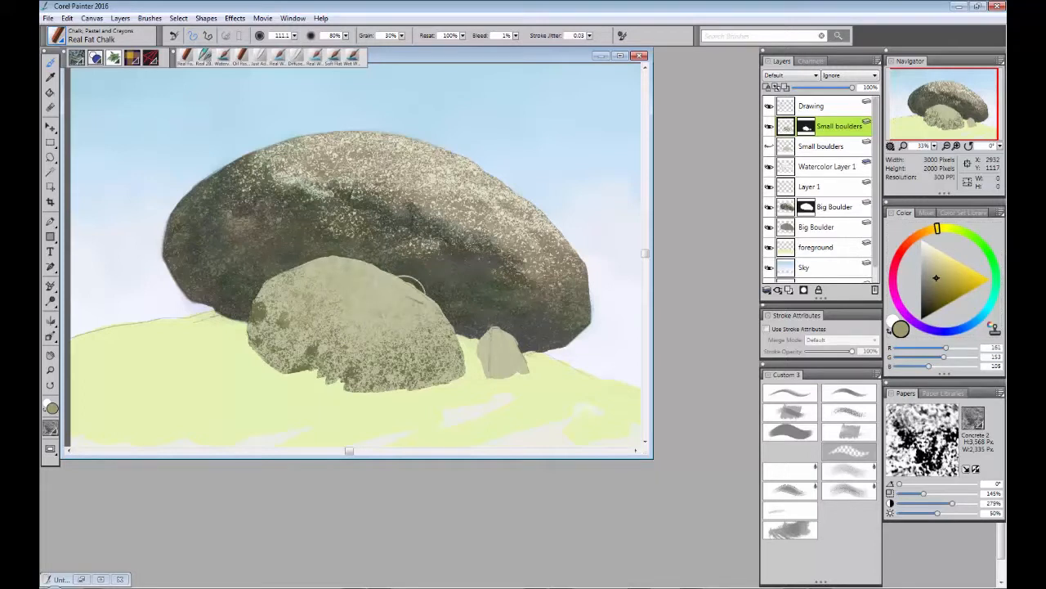
{"action": "left_click_drag", "start_coordinate": [496, 336], "coordinate": [507, 368]}
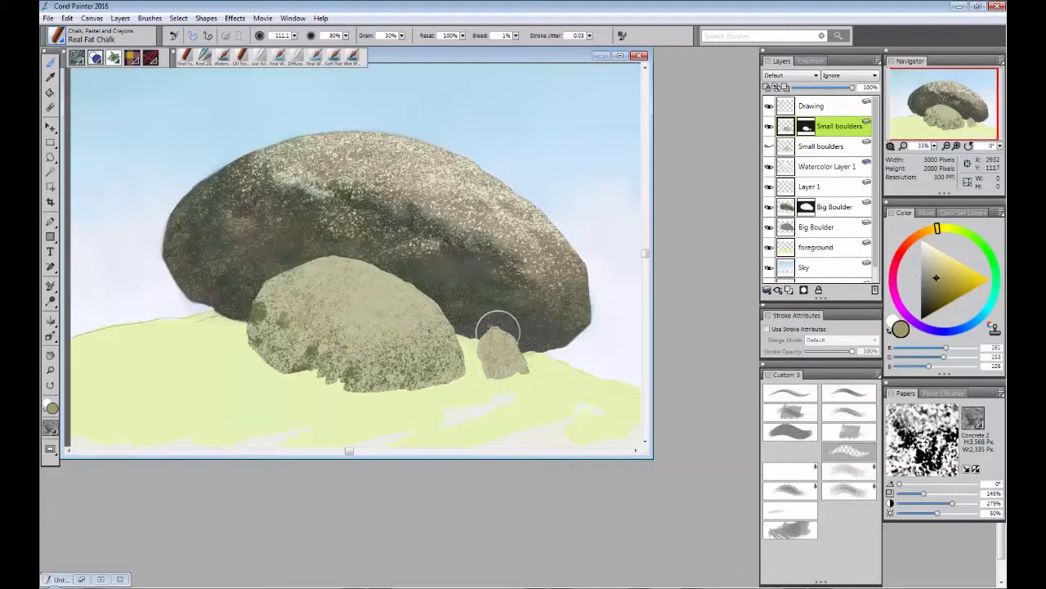
Step: Set the paper scale to 157% and chalk muted green over the front boulder, with darker green along its lower edge
{"action": "left_click_drag", "start_coordinate": [980, 250], "coordinate": [967, 234]}
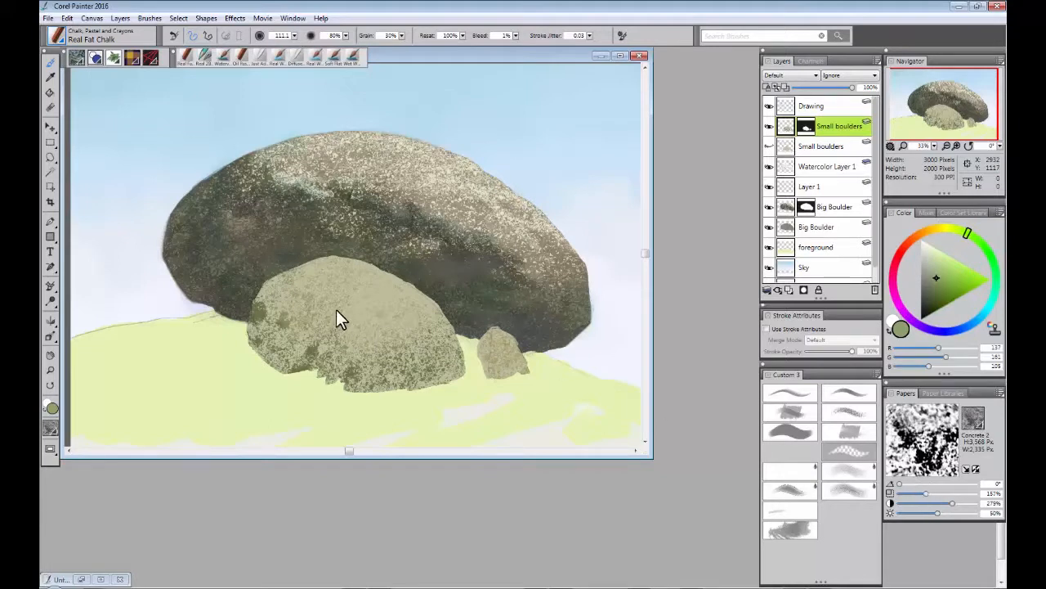
{"action": "mouse_move", "coordinate": [334, 321]}
{"action": "left_mouse_down"}
{"action": "mouse_move", "coordinate": [308, 326]}
{"action": "mouse_move", "coordinate": [287, 303]}
{"action": "mouse_move", "coordinate": [284, 278]}
{"action": "left_mouse_up"}
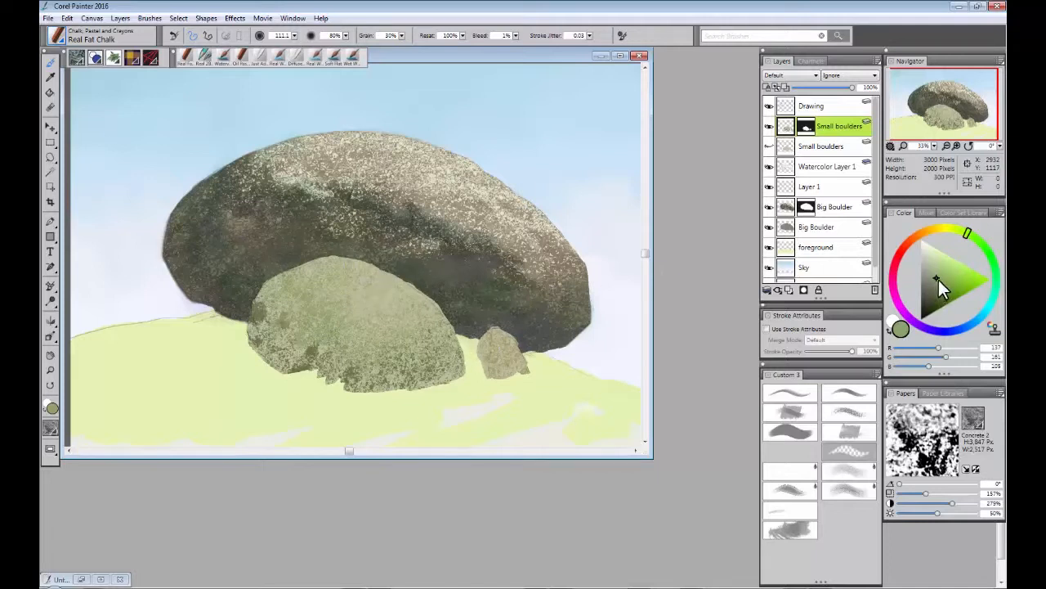
{"action": "left_click_drag", "start_coordinate": [938, 277], "coordinate": [931, 292]}
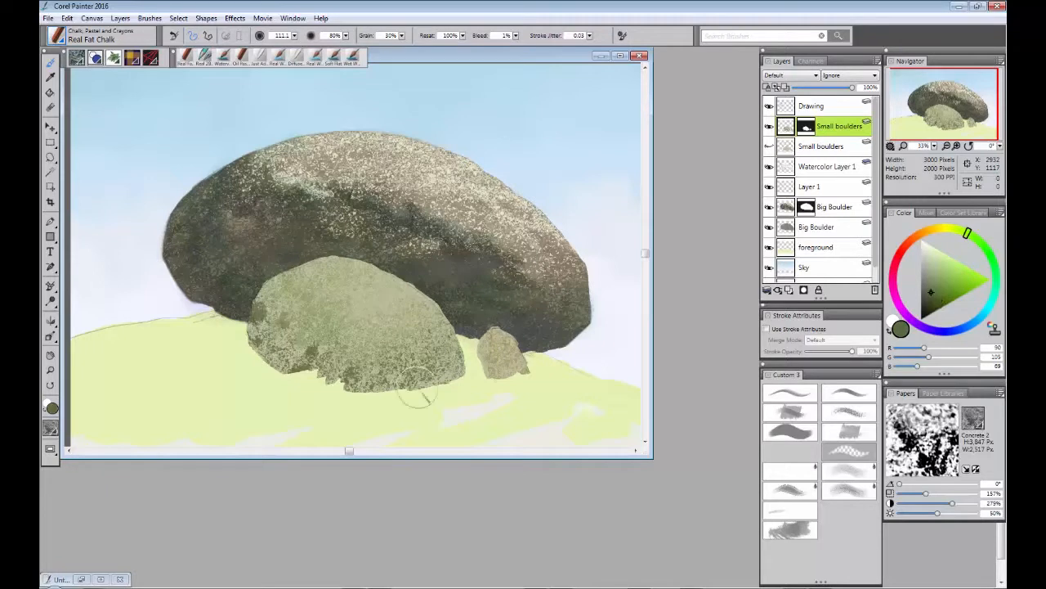
{"action": "left_click_drag", "start_coordinate": [272, 355], "coordinate": [253, 318]}
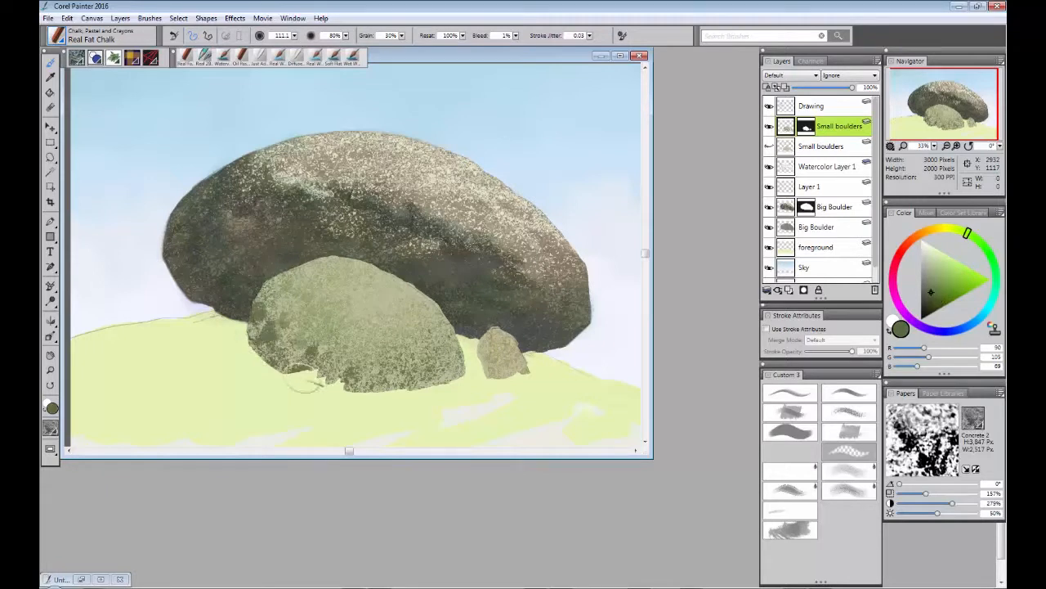
{"action": "mouse_move", "coordinate": [328, 387]}
{"action": "left_mouse_down"}
{"action": "mouse_move", "coordinate": [351, 398]}
{"action": "mouse_move", "coordinate": [373, 359]}
{"action": "mouse_move", "coordinate": [429, 390]}
{"action": "mouse_move", "coordinate": [454, 391]}
{"action": "left_mouse_up"}
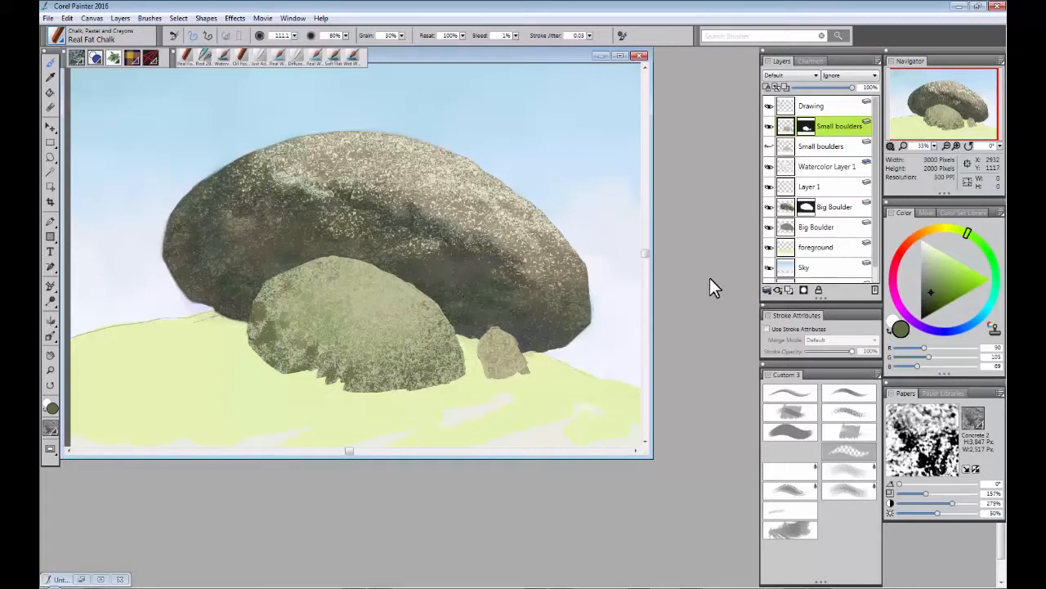
Step: Invert the paper grain and chalk very pale pink highlights over the front boulder's upper surface
{"action": "left_click", "coordinate": [926, 252]}
{"action": "mouse_move", "coordinate": [958, 232]}
{"action": "left_mouse_down"}
{"action": "mouse_move", "coordinate": [907, 249]}
{"action": "mouse_move", "coordinate": [931, 245]}
{"action": "left_mouse_up"}
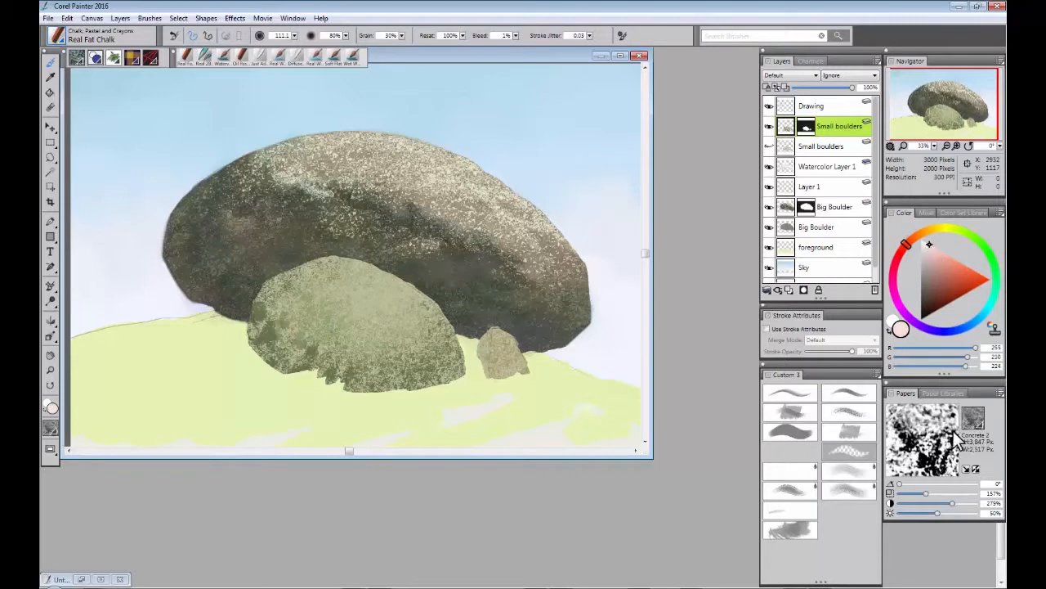
{"action": "left_click", "coordinate": [976, 470]}
{"action": "mouse_move", "coordinate": [429, 306]}
{"action": "left_mouse_down"}
{"action": "mouse_move", "coordinate": [376, 271]}
{"action": "mouse_move", "coordinate": [300, 263]}
{"action": "mouse_move", "coordinate": [343, 323]}
{"action": "mouse_move", "coordinate": [422, 322]}
{"action": "left_mouse_up"}
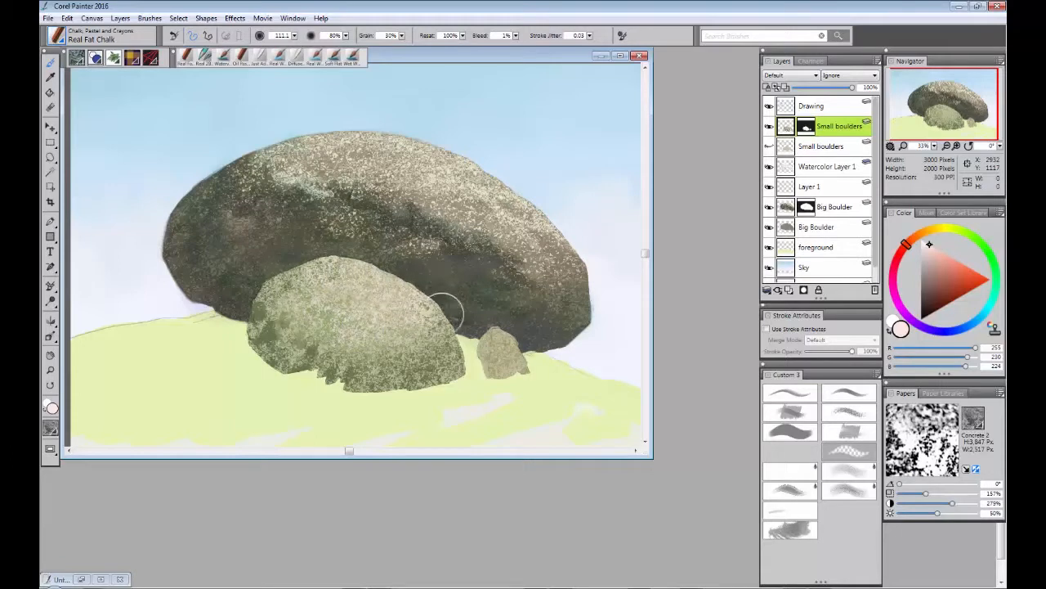
{"action": "mouse_move", "coordinate": [274, 328]}
{"action": "left_mouse_down"}
{"action": "mouse_move", "coordinate": [274, 282]}
{"action": "mouse_move", "coordinate": [286, 277]}
{"action": "left_mouse_up"}
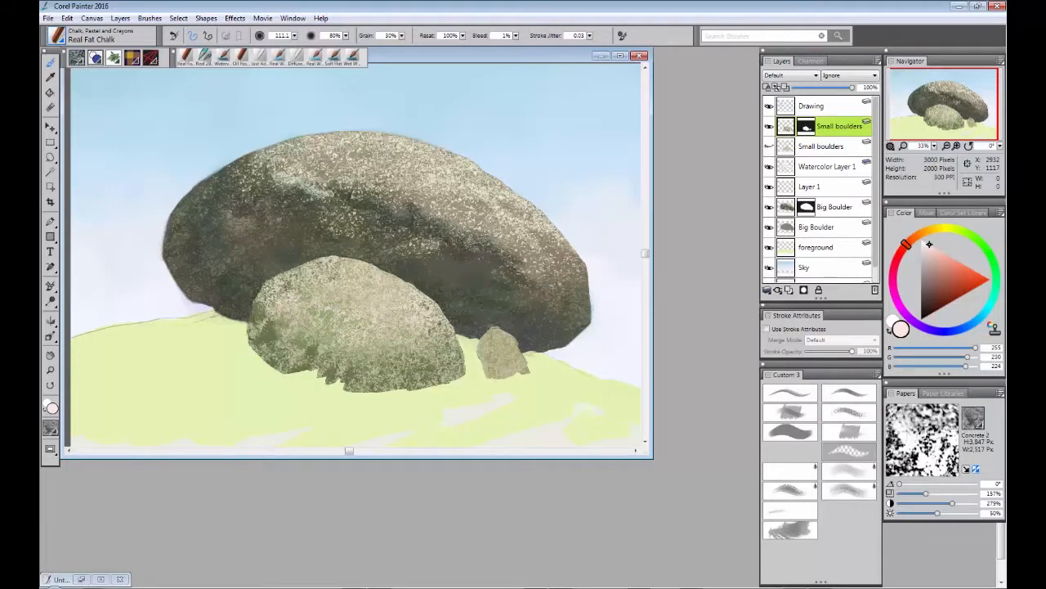
Step: Chalk dusty pink texture across the middle and upper left of the front boulder, strengthening it with a more saturated pink
{"action": "left_click", "coordinate": [928, 260]}
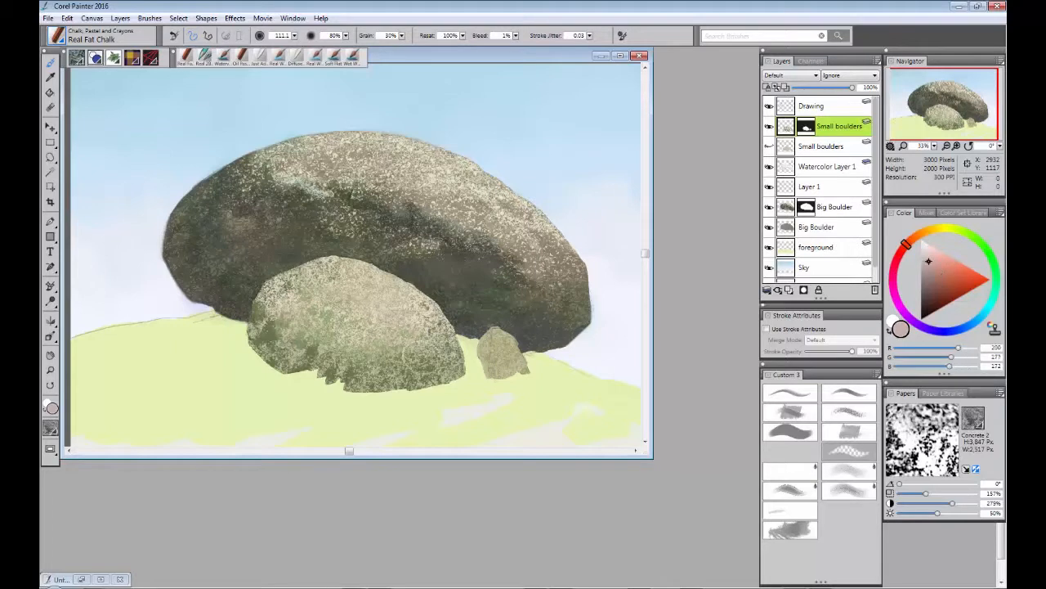
{"action": "left_click", "coordinate": [934, 261]}
{"action": "mouse_move", "coordinate": [398, 317]}
{"action": "left_mouse_down"}
{"action": "mouse_move", "coordinate": [377, 322]}
{"action": "mouse_move", "coordinate": [396, 334]}
{"action": "mouse_move", "coordinate": [288, 299]}
{"action": "mouse_move", "coordinate": [289, 269]}
{"action": "mouse_move", "coordinate": [354, 252]}
{"action": "mouse_move", "coordinate": [392, 266]}
{"action": "mouse_move", "coordinate": [455, 322]}
{"action": "left_mouse_up"}
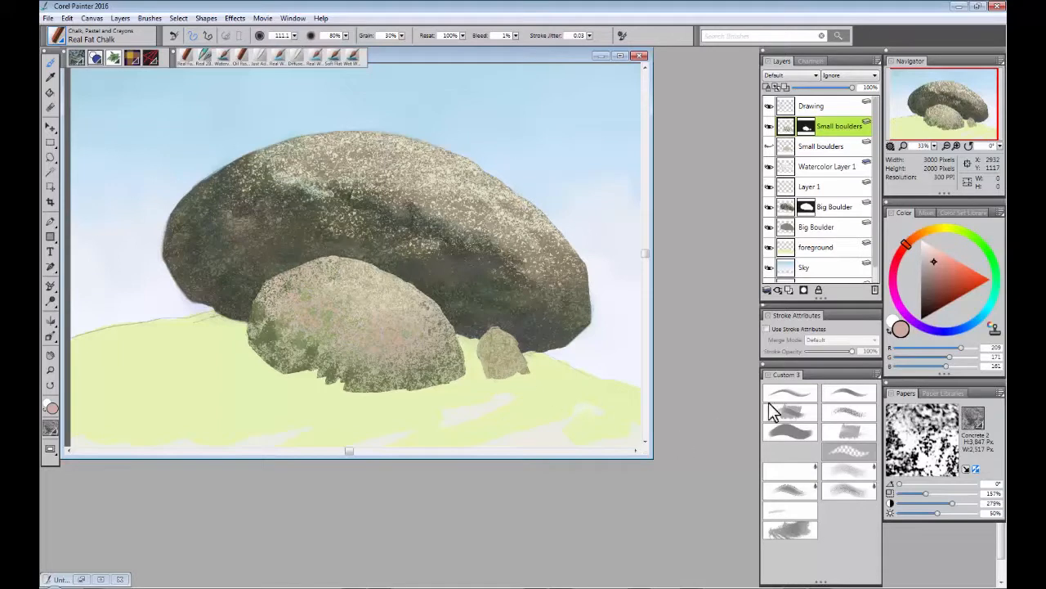
{"action": "left_click", "coordinate": [944, 258]}
{"action": "left_click_drag", "start_coordinate": [315, 309], "coordinate": [294, 299]}
Step: Chalk pale cream highlights across the top of the front boulder
{"action": "left_click", "coordinate": [947, 228]}
{"action": "left_click", "coordinate": [928, 247]}
{"action": "mouse_move", "coordinate": [305, 319]}
{"action": "left_mouse_down"}
{"action": "mouse_move", "coordinate": [301, 278]}
{"action": "mouse_move", "coordinate": [329, 269]}
{"action": "mouse_move", "coordinate": [377, 294]}
{"action": "left_mouse_up"}
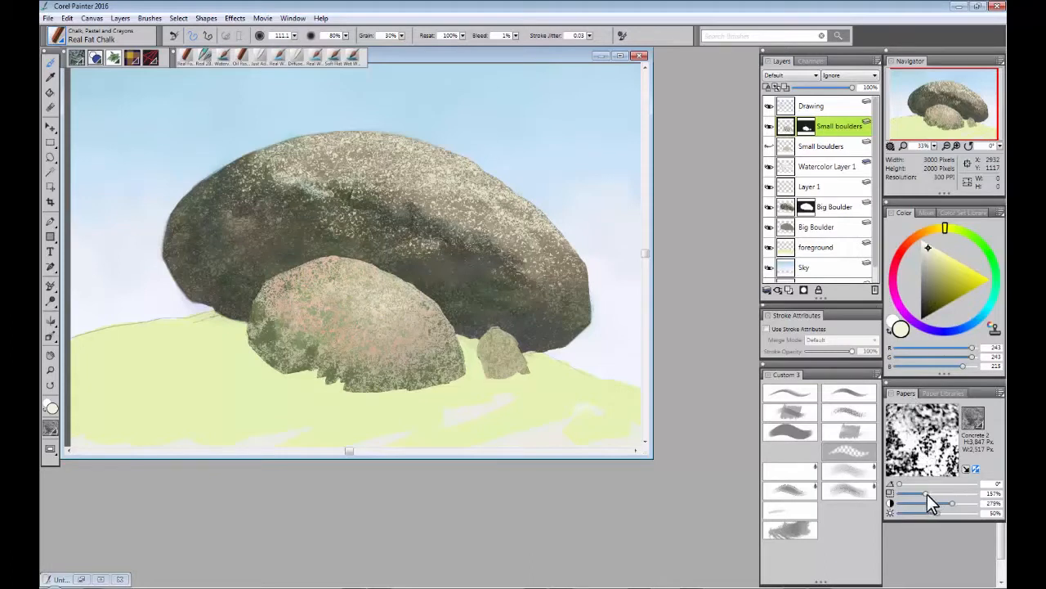
Step: Set the paper contrast to 379%, turn off grain inversion, and shade the front boulder's lower edge with dark olive chalk at size 16.2
{"action": "left_click_drag", "start_coordinate": [952, 505], "coordinate": [961, 502]}
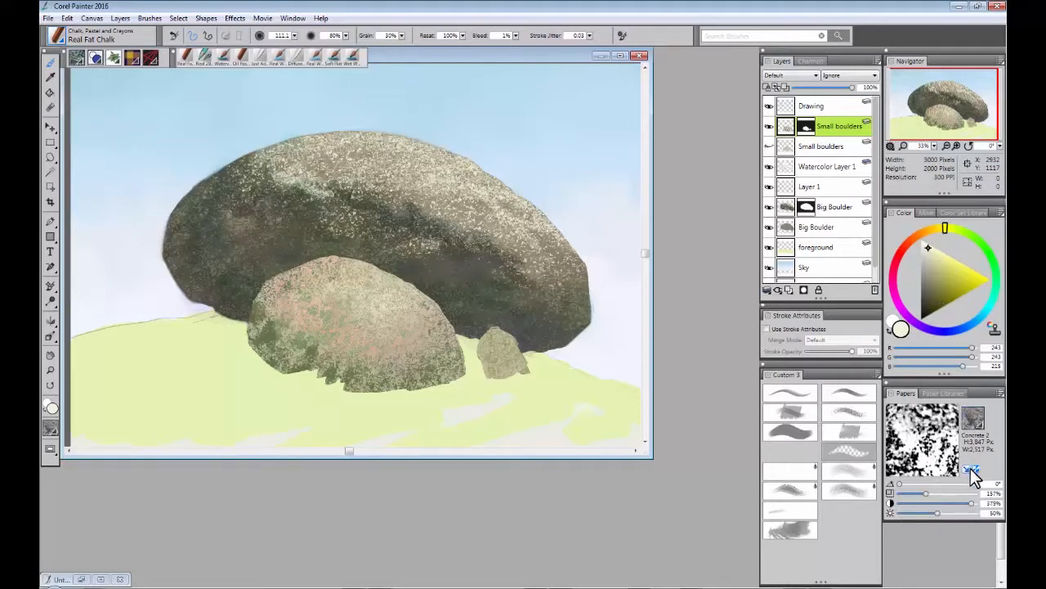
{"action": "left_click", "coordinate": [929, 295]}
{"action": "left_click", "coordinate": [928, 294]}
{"action": "left_click_drag", "start_coordinate": [377, 409], "coordinate": [383, 409]}
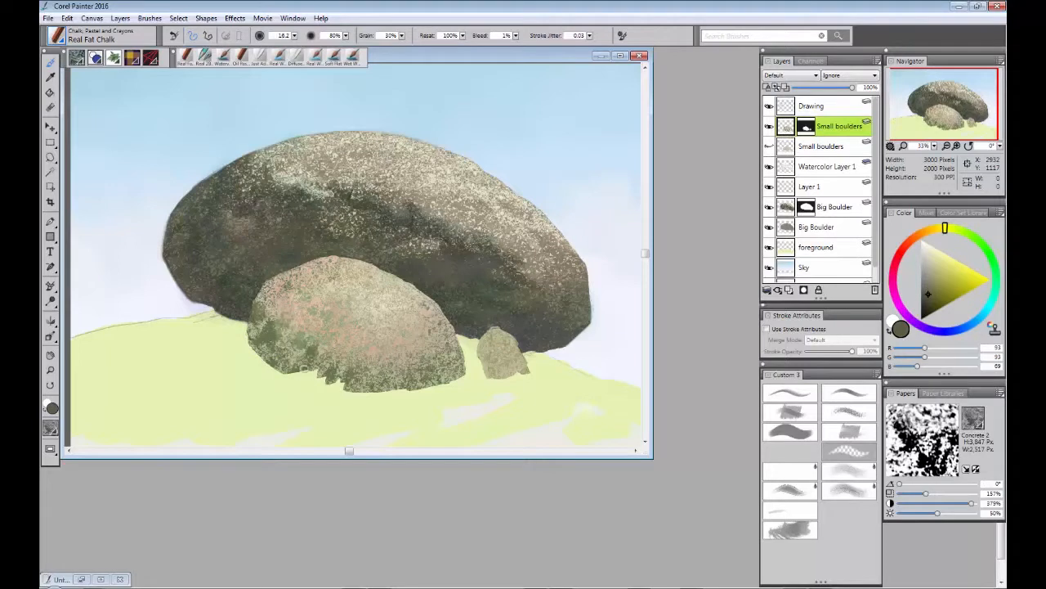
{"action": "mouse_move", "coordinate": [312, 355]}
{"action": "left_mouse_down"}
{"action": "mouse_move", "coordinate": [286, 367]}
{"action": "mouse_move", "coordinate": [257, 342]}
{"action": "mouse_move", "coordinate": [263, 293]}
{"action": "mouse_move", "coordinate": [268, 331]}
{"action": "mouse_move", "coordinate": [308, 353]}
{"action": "left_mouse_up"}
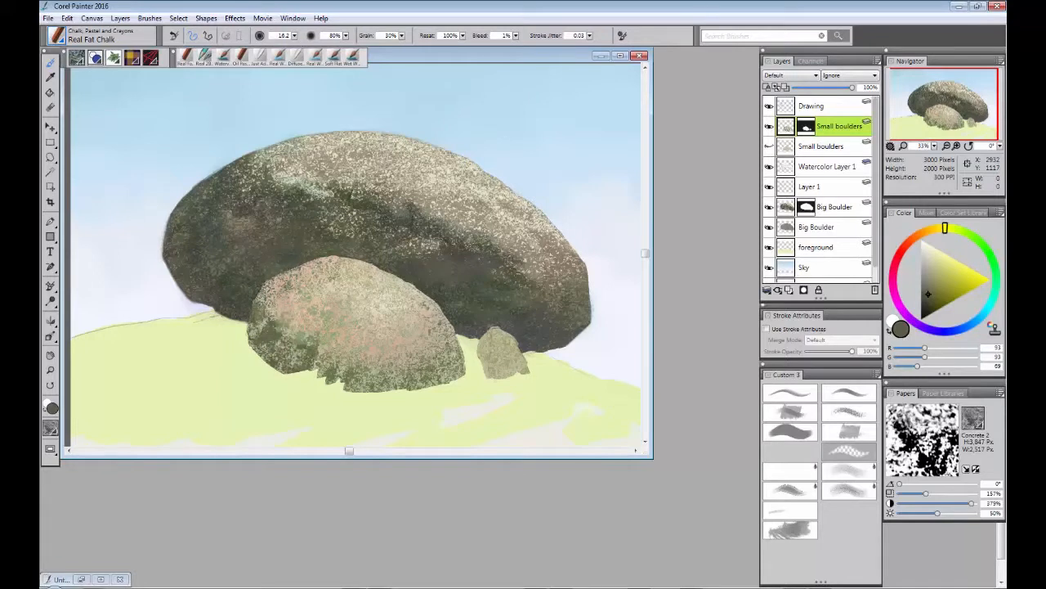
{"action": "left_click_drag", "start_coordinate": [320, 377], "coordinate": [336, 362]}
{"action": "mouse_move", "coordinate": [354, 388]}
{"action": "left_mouse_down"}
{"action": "mouse_move", "coordinate": [365, 370]}
{"action": "mouse_move", "coordinate": [376, 387]}
{"action": "mouse_move", "coordinate": [384, 380]}
{"action": "left_mouse_up"}
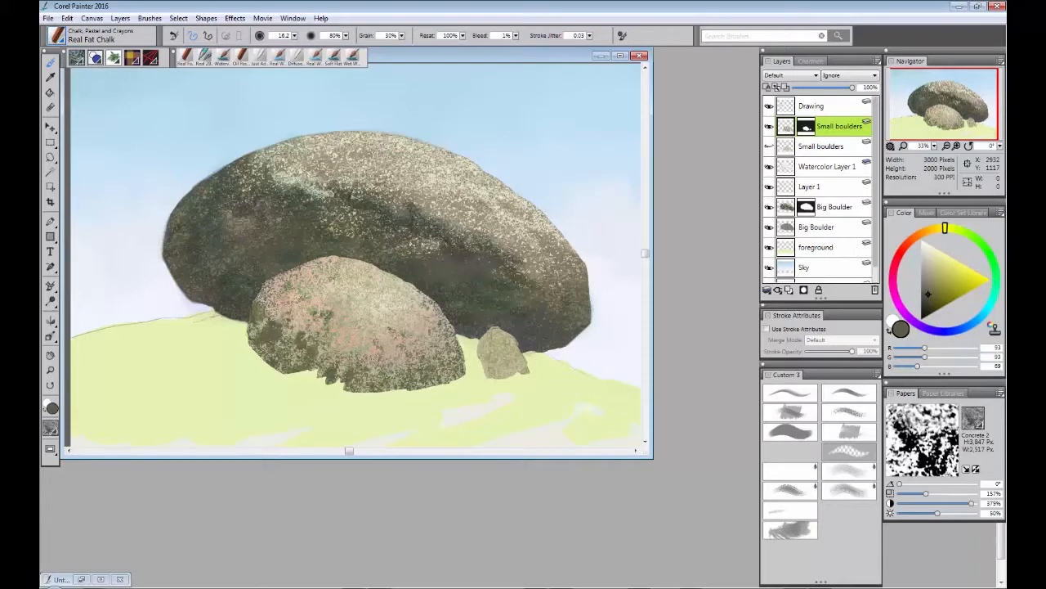
Step: Texture the front boulder's upper left with dark olive chalk, and with lighter olive on the inverted paper grain
{"action": "left_click_drag", "start_coordinate": [319, 300], "coordinate": [298, 287]}
{"action": "left_click", "coordinate": [976, 468]}
{"action": "left_click", "coordinate": [938, 280]}
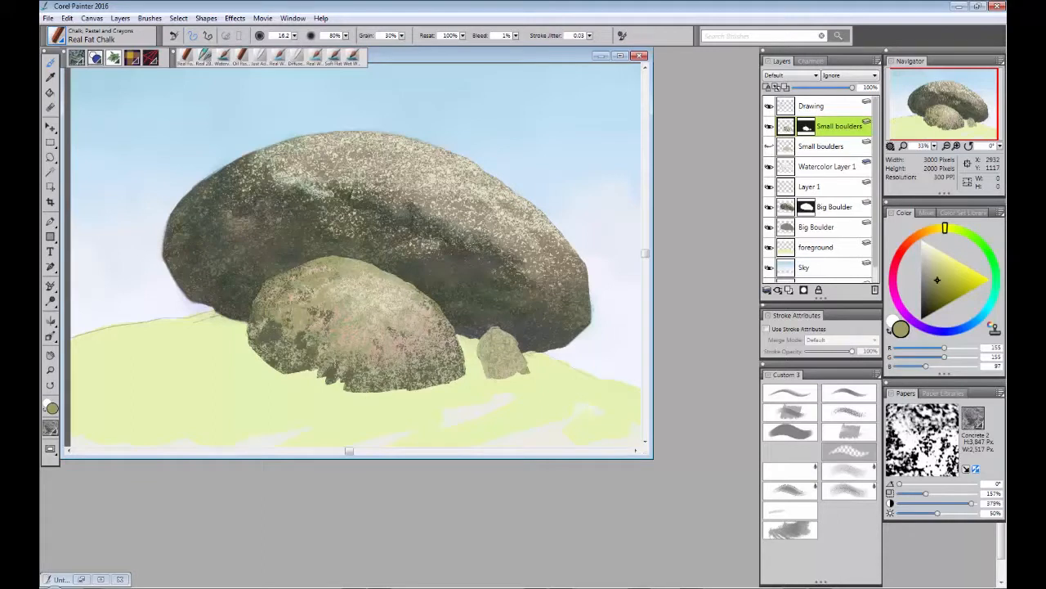
Step: Chalk darker olive shading onto the smallest boulder and the front boulder's lower left edge
{"action": "left_click_drag", "start_coordinate": [936, 276], "coordinate": [929, 299]}
{"action": "mouse_move", "coordinate": [479, 356]}
{"action": "left_mouse_down"}
{"action": "mouse_move", "coordinate": [487, 328]}
{"action": "mouse_move", "coordinate": [489, 374]}
{"action": "mouse_move", "coordinate": [504, 383]}
{"action": "mouse_move", "coordinate": [486, 347]}
{"action": "mouse_move", "coordinate": [499, 327]}
{"action": "mouse_move", "coordinate": [534, 360]}
{"action": "mouse_move", "coordinate": [520, 366]}
{"action": "left_mouse_up"}
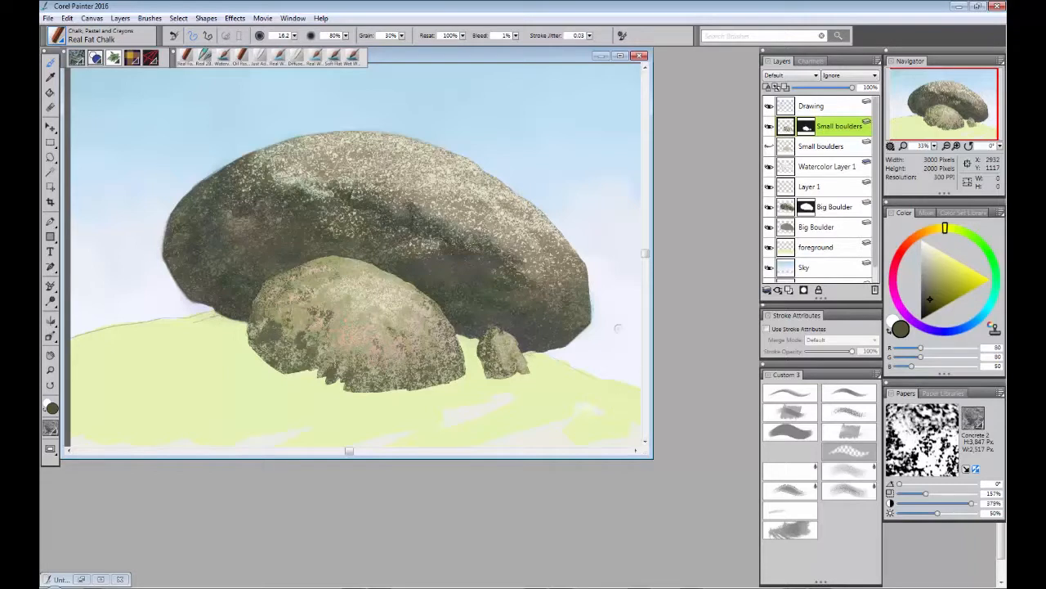
{"action": "left_click_drag", "start_coordinate": [270, 355], "coordinate": [264, 350]}
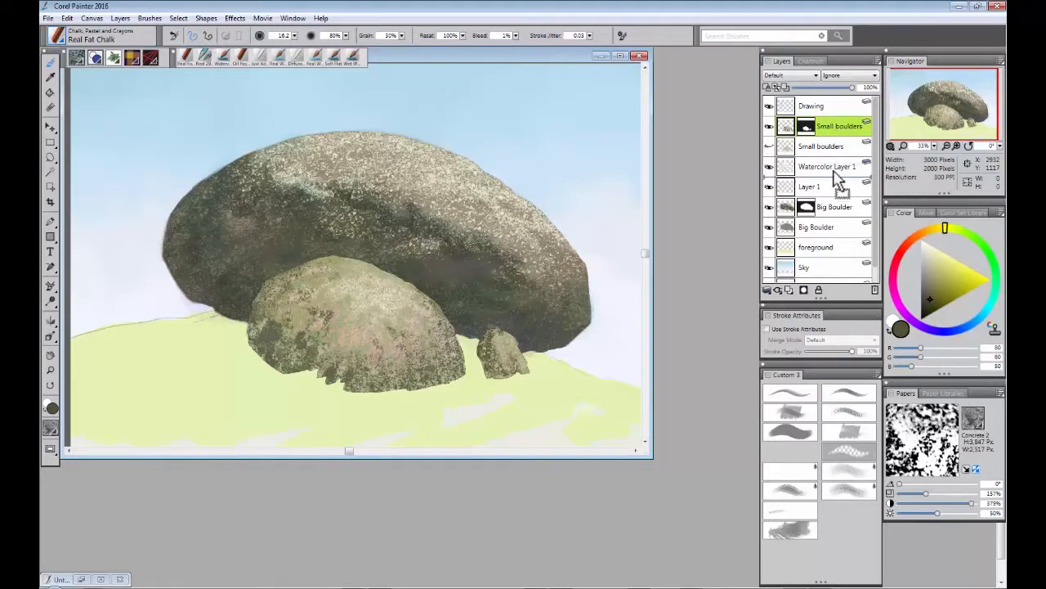
Step: Move the masked Small boulders layer below Watercolor Layer 1 and erase stray watercolor along the front boulder's upper right edge
{"action": "left_click_drag", "start_coordinate": [832, 172], "coordinate": [831, 175]}
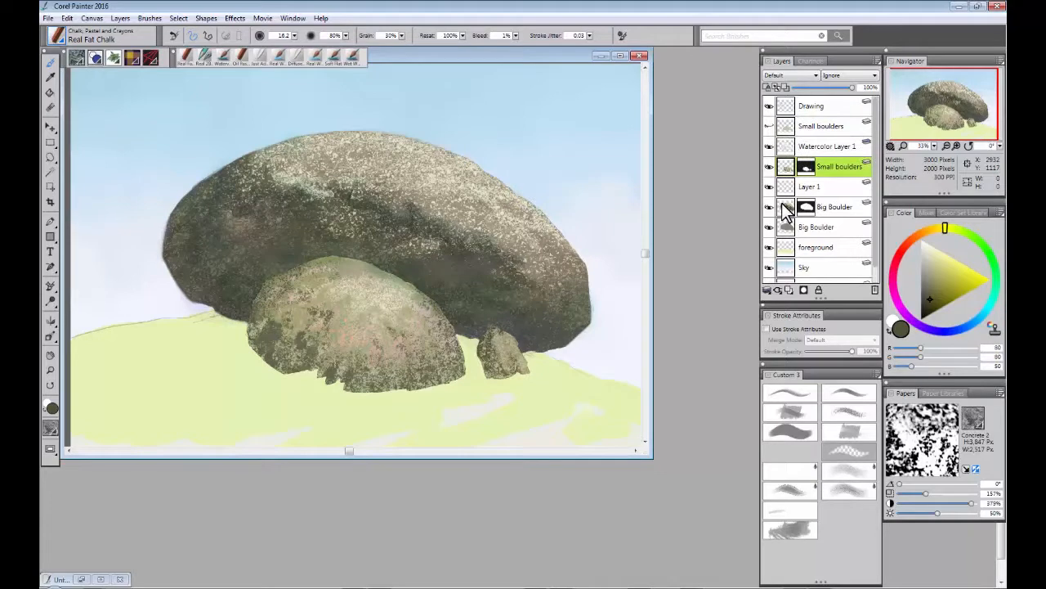
{"action": "key", "text": "n"}
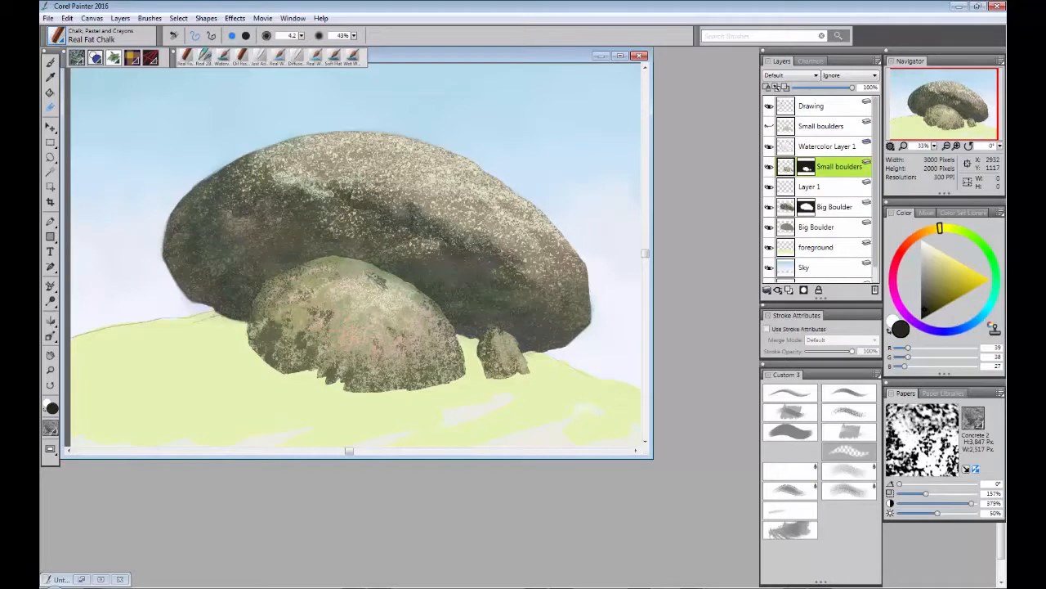
{"action": "left_click", "coordinate": [811, 149]}
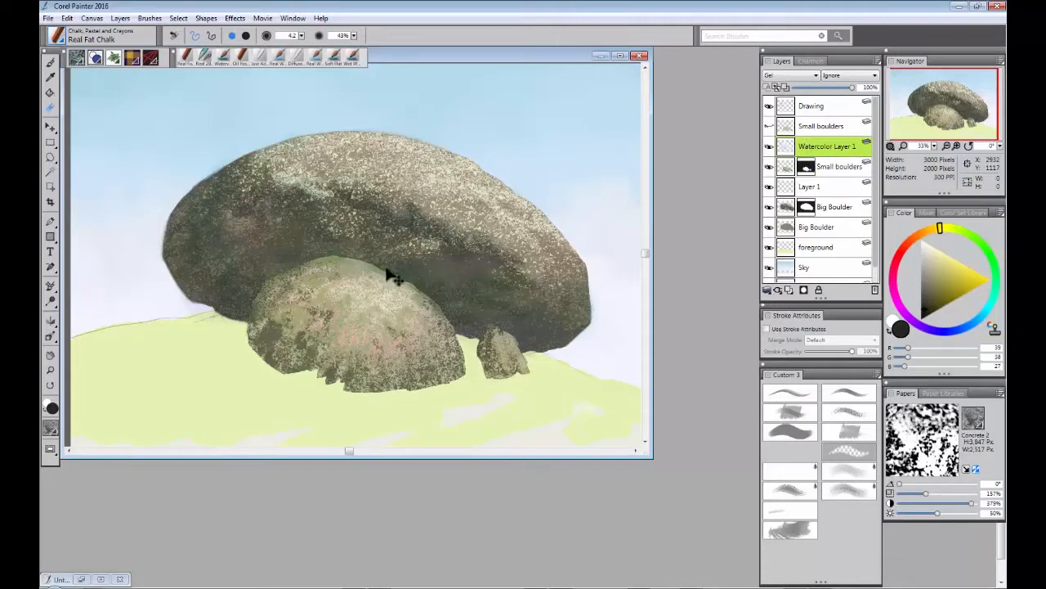
{"action": "left_click_drag", "start_coordinate": [389, 270], "coordinate": [389, 268]}
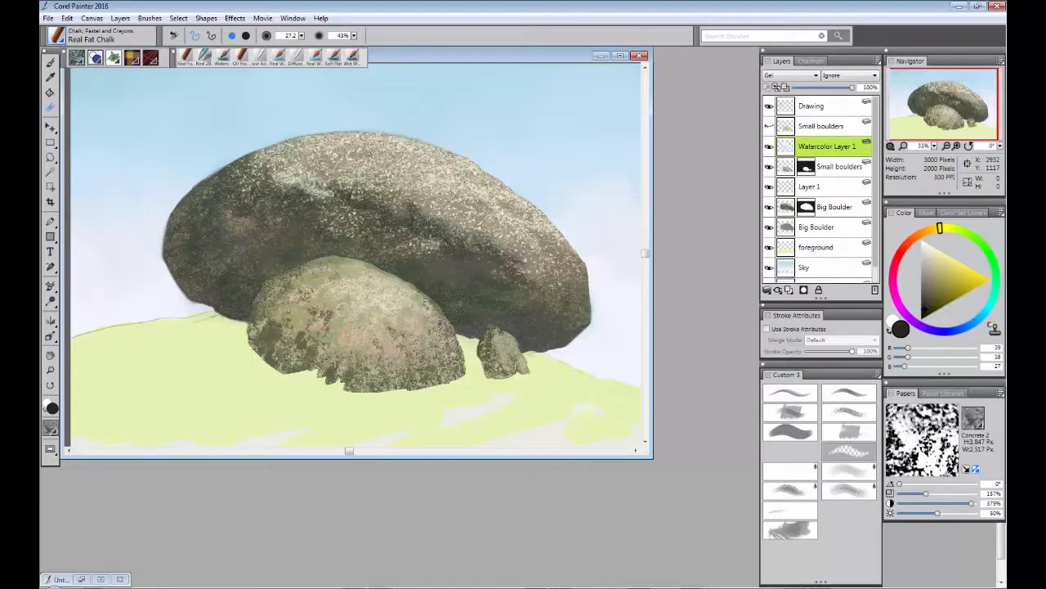
Step: Glaze the front boulder's left side and lower edge with grey-blue watercolor (R150 G187 B194) using the Watery Glazing Round brush
{"action": "left_click", "coordinate": [989, 307]}
{"action": "mouse_move", "coordinate": [959, 300]}
{"action": "left_mouse_down"}
{"action": "mouse_move", "coordinate": [937, 286]}
{"action": "mouse_move", "coordinate": [932, 266]}
{"action": "left_mouse_up"}
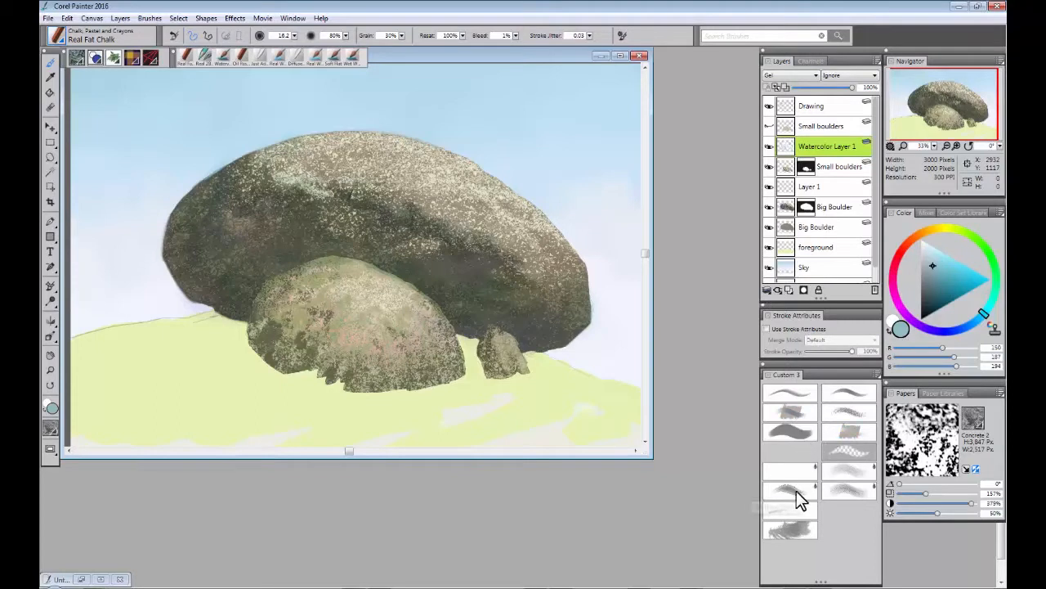
{"action": "left_click", "coordinate": [832, 471]}
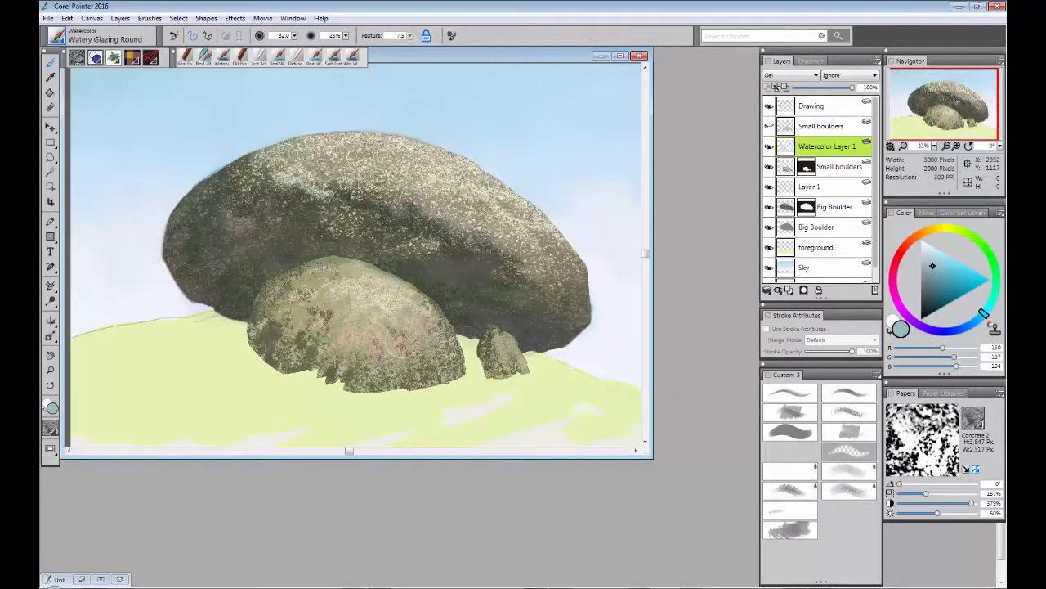
{"action": "mouse_move", "coordinate": [255, 339]}
{"action": "left_mouse_down"}
{"action": "mouse_move", "coordinate": [227, 312]}
{"action": "mouse_move", "coordinate": [184, 315]}
{"action": "mouse_move", "coordinate": [171, 335]}
{"action": "mouse_move", "coordinate": [233, 316]}
{"action": "mouse_move", "coordinate": [258, 344]}
{"action": "mouse_move", "coordinate": [298, 349]}
{"action": "mouse_move", "coordinate": [304, 366]}
{"action": "mouse_move", "coordinate": [318, 353]}
{"action": "mouse_move", "coordinate": [292, 333]}
{"action": "mouse_move", "coordinate": [274, 303]}
{"action": "mouse_move", "coordinate": [279, 293]}
{"action": "mouse_move", "coordinate": [315, 355]}
{"action": "mouse_move", "coordinate": [364, 377]}
{"action": "mouse_move", "coordinate": [343, 343]}
{"action": "mouse_move", "coordinate": [327, 351]}
{"action": "mouse_move", "coordinate": [284, 329]}
{"action": "mouse_move", "coordinate": [287, 275]}
{"action": "left_mouse_up"}
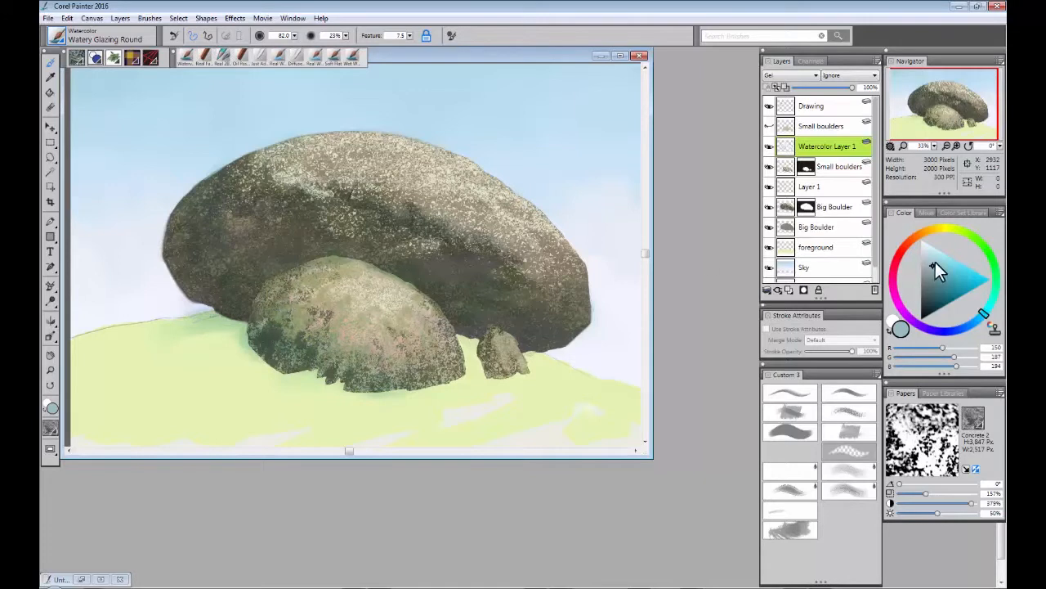
Step: Glaze pale turquoise and pale green watercolor over the left and middle of the front boulder
{"action": "left_click_drag", "start_coordinate": [984, 316], "coordinate": [996, 292]}
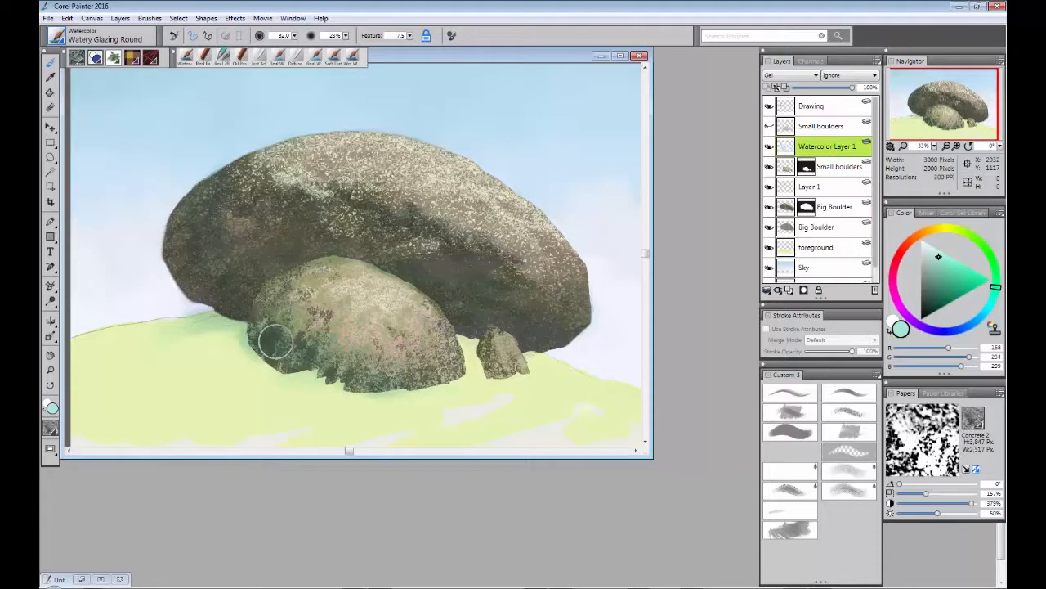
{"action": "mouse_move", "coordinate": [276, 312]}
{"action": "left_mouse_down"}
{"action": "mouse_move", "coordinate": [295, 279]}
{"action": "mouse_move", "coordinate": [289, 318]}
{"action": "mouse_move", "coordinate": [262, 326]}
{"action": "mouse_move", "coordinate": [322, 332]}
{"action": "left_mouse_up"}
{"action": "left_click_drag", "start_coordinate": [993, 292], "coordinate": [973, 237]}
{"action": "mouse_move", "coordinate": [331, 313]}
{"action": "left_mouse_down"}
{"action": "mouse_move", "coordinate": [294, 314]}
{"action": "mouse_move", "coordinate": [282, 302]}
{"action": "mouse_move", "coordinate": [275, 315]}
{"action": "mouse_move", "coordinate": [278, 297]}
{"action": "mouse_move", "coordinate": [303, 283]}
{"action": "mouse_move", "coordinate": [288, 312]}
{"action": "mouse_move", "coordinate": [351, 353]}
{"action": "mouse_move", "coordinate": [404, 358]}
{"action": "mouse_move", "coordinate": [278, 318]}
{"action": "mouse_move", "coordinate": [288, 278]}
{"action": "mouse_move", "coordinate": [268, 333]}
{"action": "mouse_move", "coordinate": [302, 286]}
{"action": "left_mouse_up"}
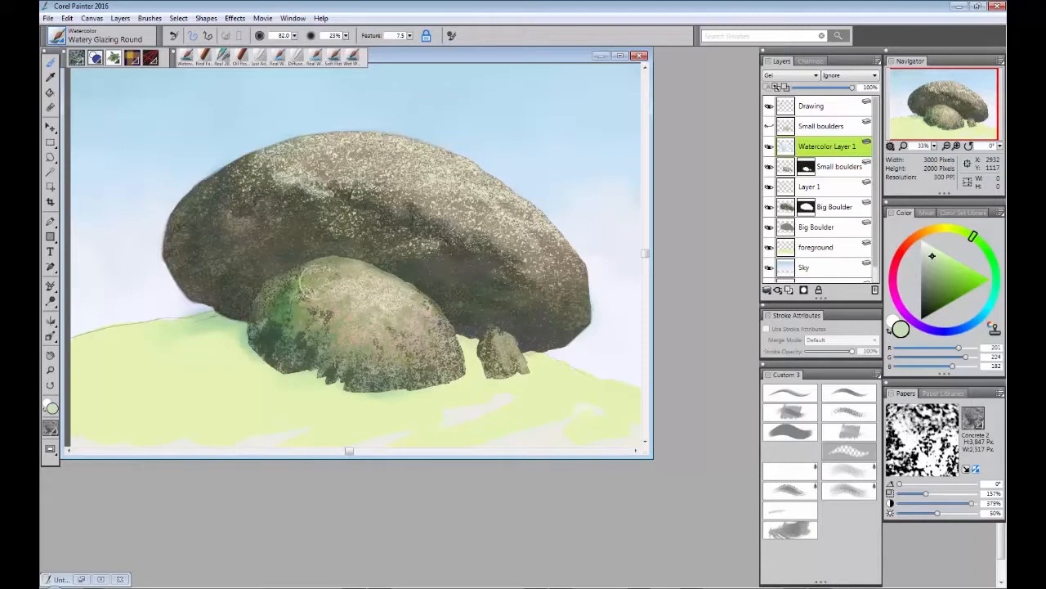
{"action": "left_click", "coordinate": [924, 241]}
{"action": "left_click", "coordinate": [934, 256]}
{"action": "mouse_move", "coordinate": [275, 311]}
{"action": "left_mouse_down"}
{"action": "mouse_move", "coordinate": [307, 268]}
{"action": "mouse_move", "coordinate": [267, 294]}
{"action": "mouse_move", "coordinate": [323, 268]}
{"action": "mouse_move", "coordinate": [278, 305]}
{"action": "mouse_move", "coordinate": [303, 350]}
{"action": "mouse_move", "coordinate": [334, 355]}
{"action": "mouse_move", "coordinate": [264, 307]}
{"action": "mouse_move", "coordinate": [287, 292]}
{"action": "mouse_move", "coordinate": [314, 347]}
{"action": "mouse_move", "coordinate": [335, 360]}
{"action": "mouse_move", "coordinate": [366, 376]}
{"action": "mouse_move", "coordinate": [417, 354]}
{"action": "left_mouse_up"}
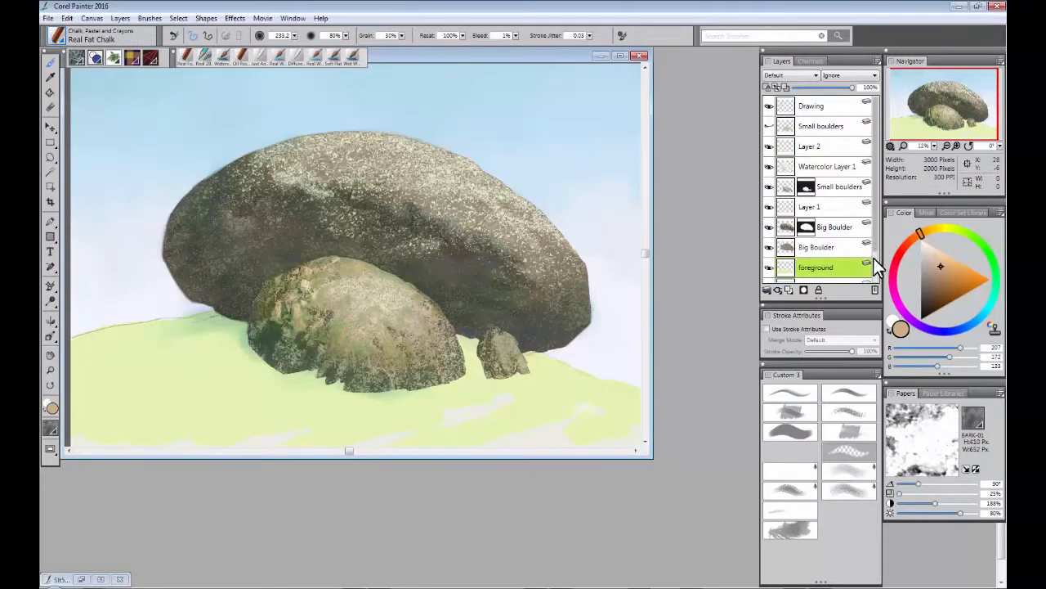
Step: Create a new layer directly above the foreground layer and choose a muted olive color (R180 G182 B142)
{"action": "scroll", "coordinate": [873, 257], "scroll_direction": "down", "scroll_amount": 1}
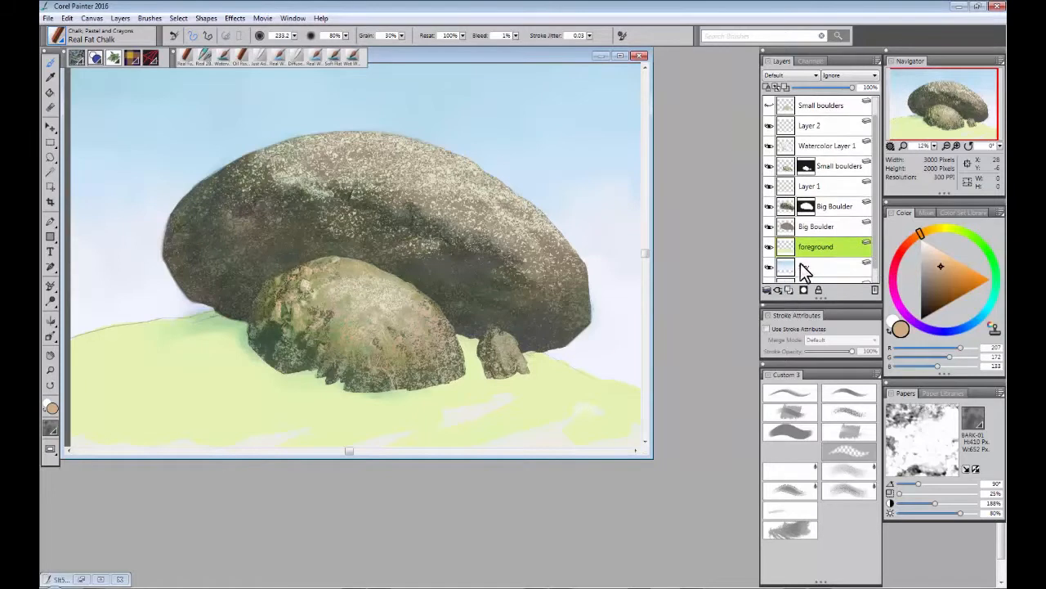
{"action": "left_click", "coordinate": [789, 289]}
{"action": "left_click_drag", "start_coordinate": [938, 269], "coordinate": [932, 266]}
{"action": "left_click", "coordinate": [925, 233]}
{"action": "left_click", "coordinate": [930, 273]}
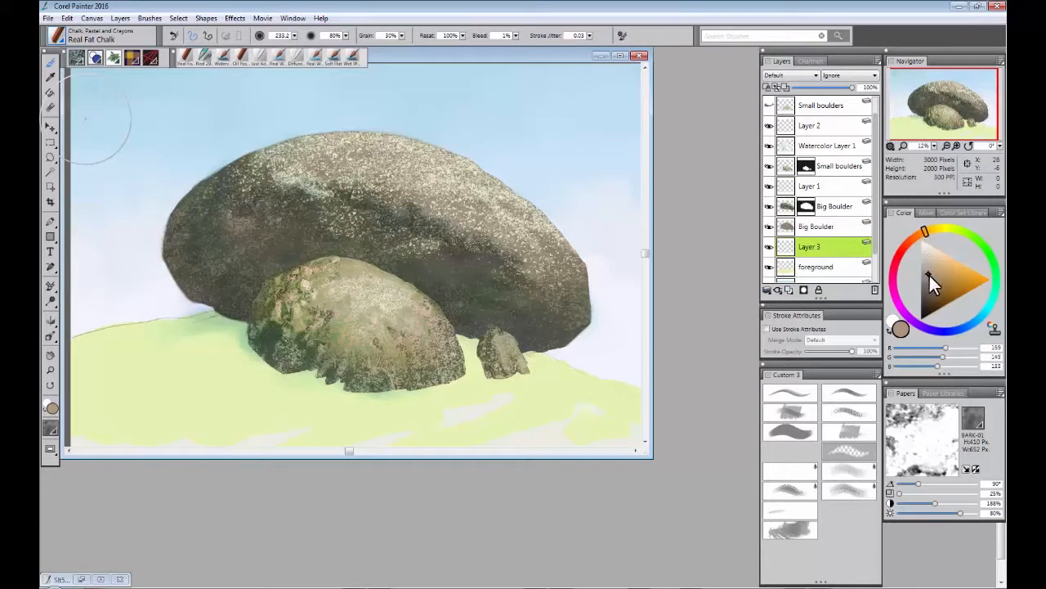
{"action": "left_click", "coordinate": [947, 236]}
{"action": "left_click_drag", "start_coordinate": [930, 272], "coordinate": [934, 270]}
{"action": "left_click", "coordinate": [932, 268]}
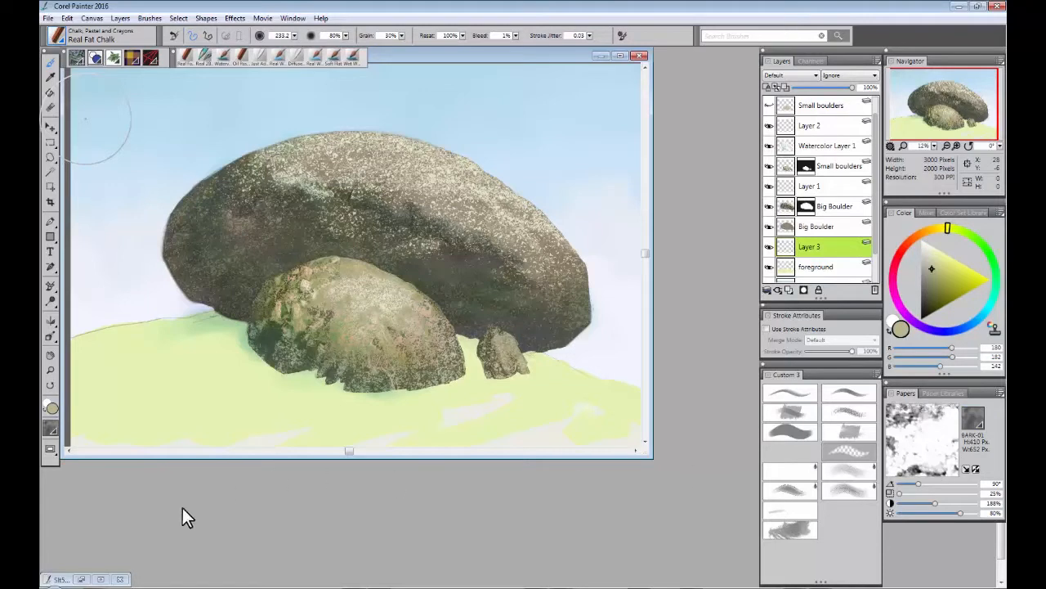
Step: Restore the minimized bark photo and close it without saving changes
{"action": "left_click", "coordinate": [83, 578]}
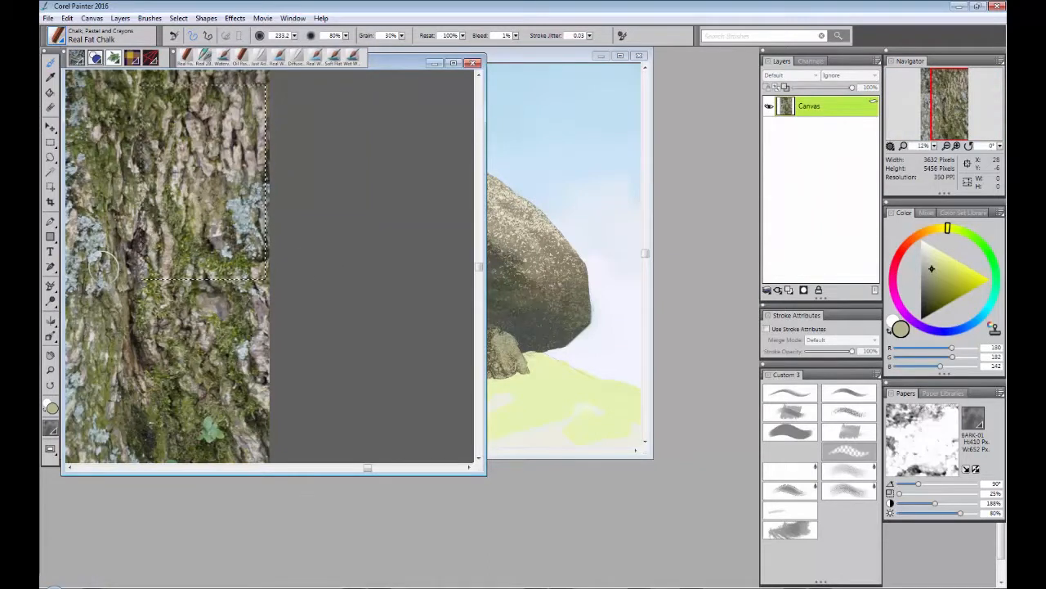
{"action": "left_click", "coordinate": [472, 63]}
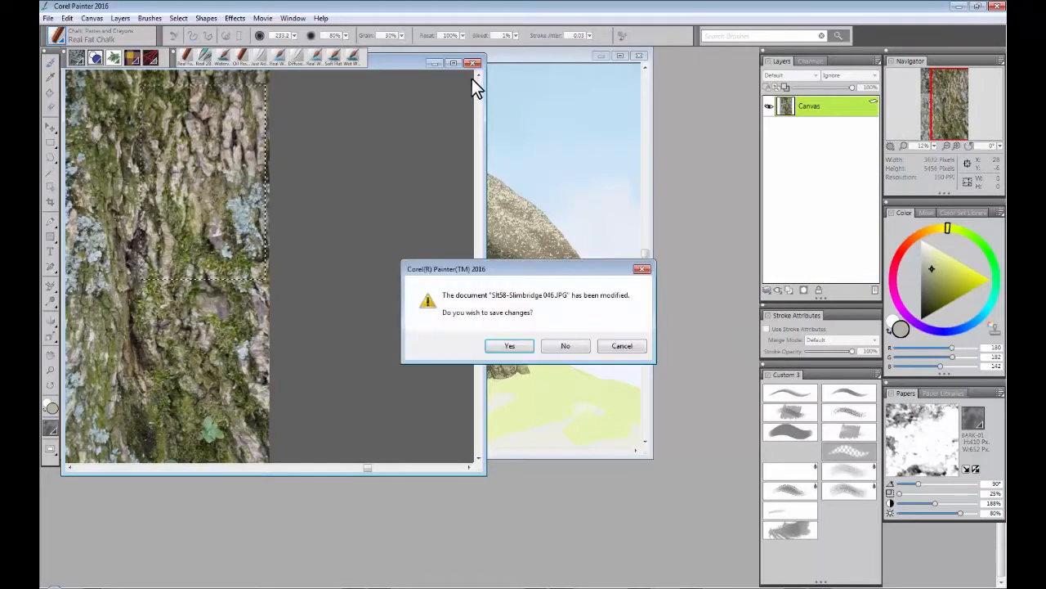
{"action": "left_click", "coordinate": [573, 346]}
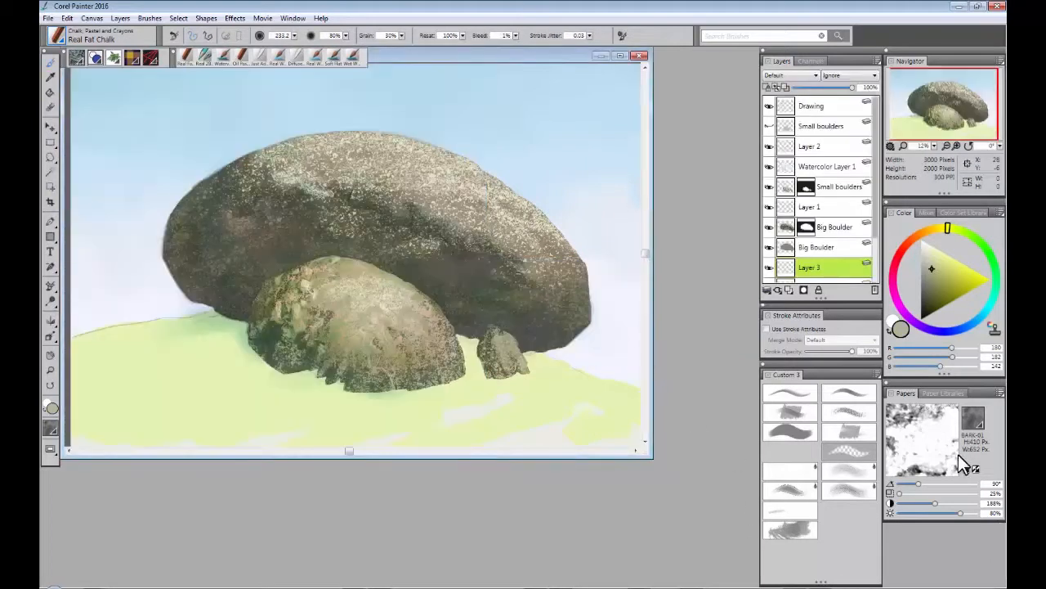
Step: Rotate the BARK-01 paper to 68° and slightly lower its contrast
{"action": "left_click", "coordinate": [950, 393]}
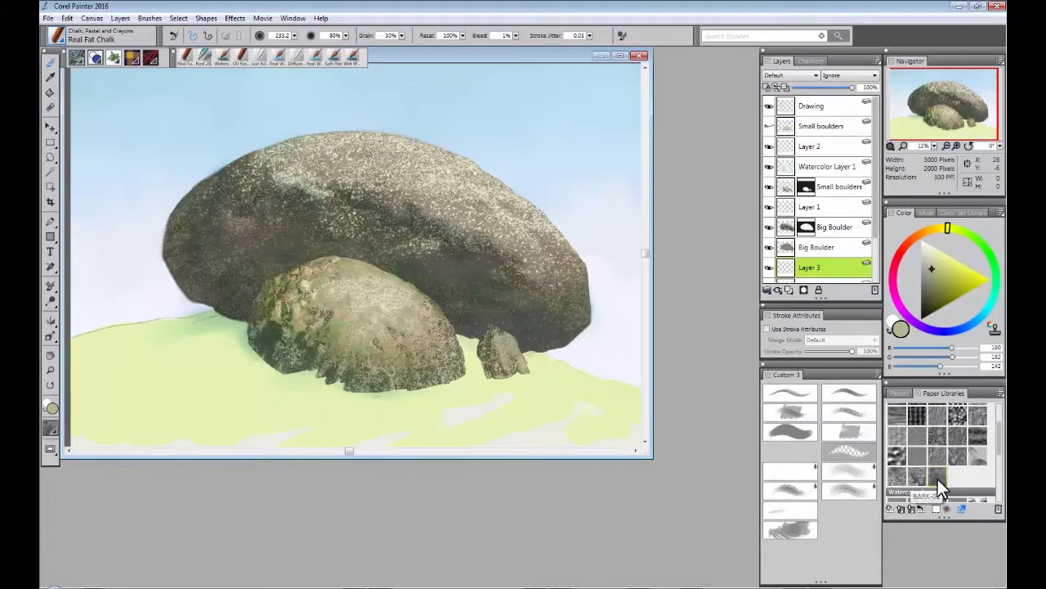
{"action": "left_click", "coordinate": [899, 394]}
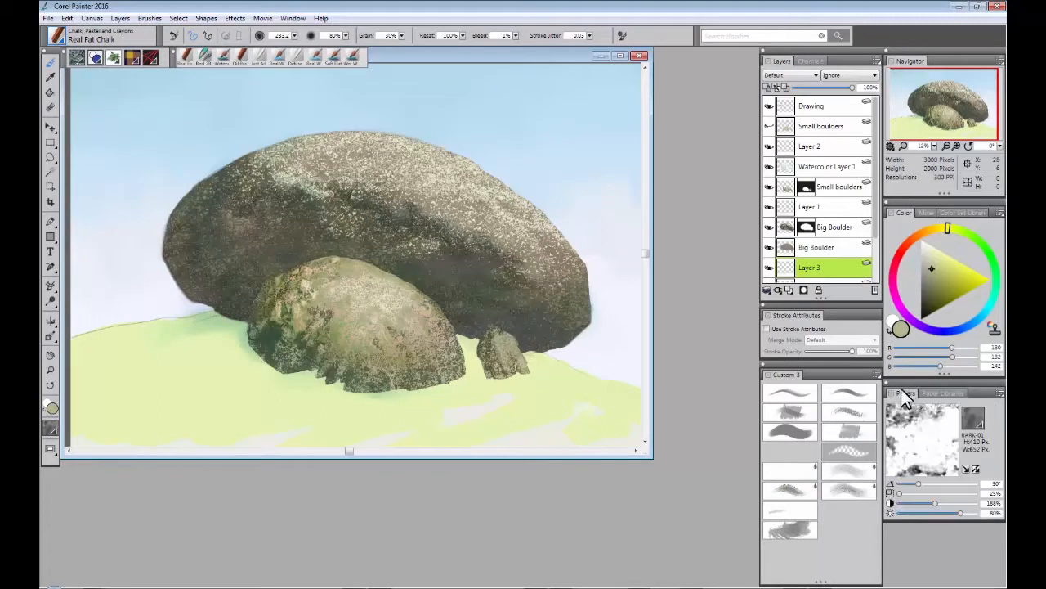
{"action": "left_click_drag", "start_coordinate": [937, 501], "coordinate": [934, 502]}
{"action": "left_click_drag", "start_coordinate": [920, 484], "coordinate": [913, 483]}
Step: Enlarge the document window and chalk muted olive bark texture across the foreground, changing the paper angle to 98° and scale to 56%
{"action": "left_click", "coordinate": [140, 451]}
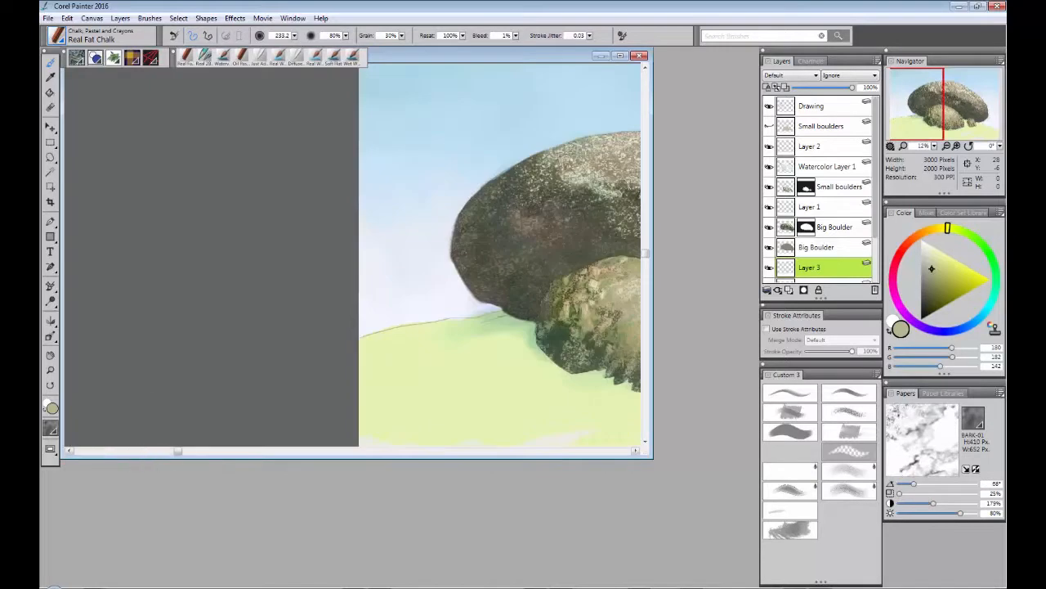
{"action": "left_click_drag", "start_coordinate": [652, 458], "coordinate": [805, 497]}
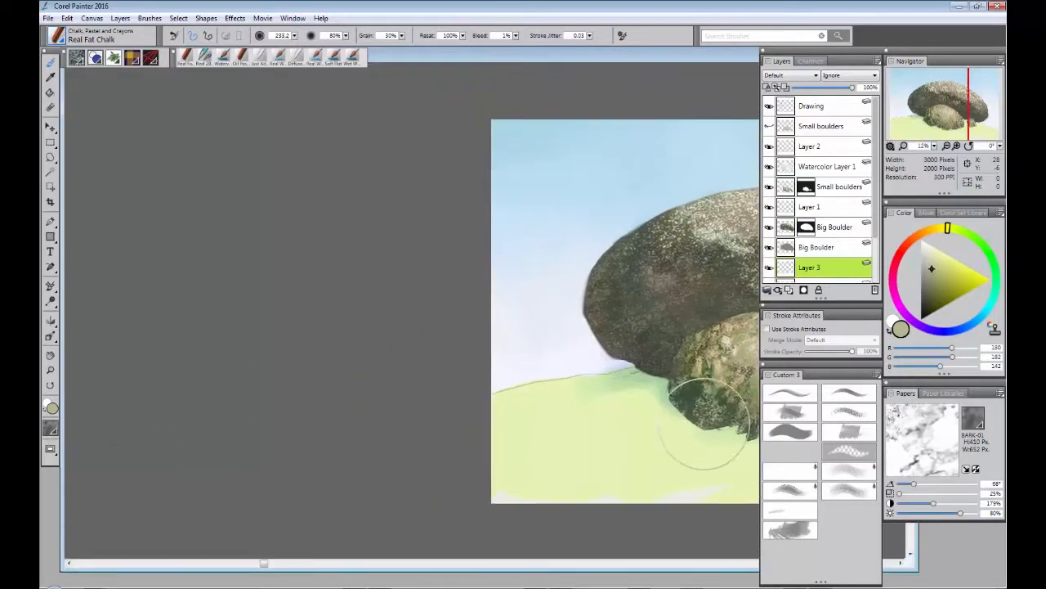
{"action": "left_click_drag", "start_coordinate": [694, 422], "coordinate": [314, 409]}
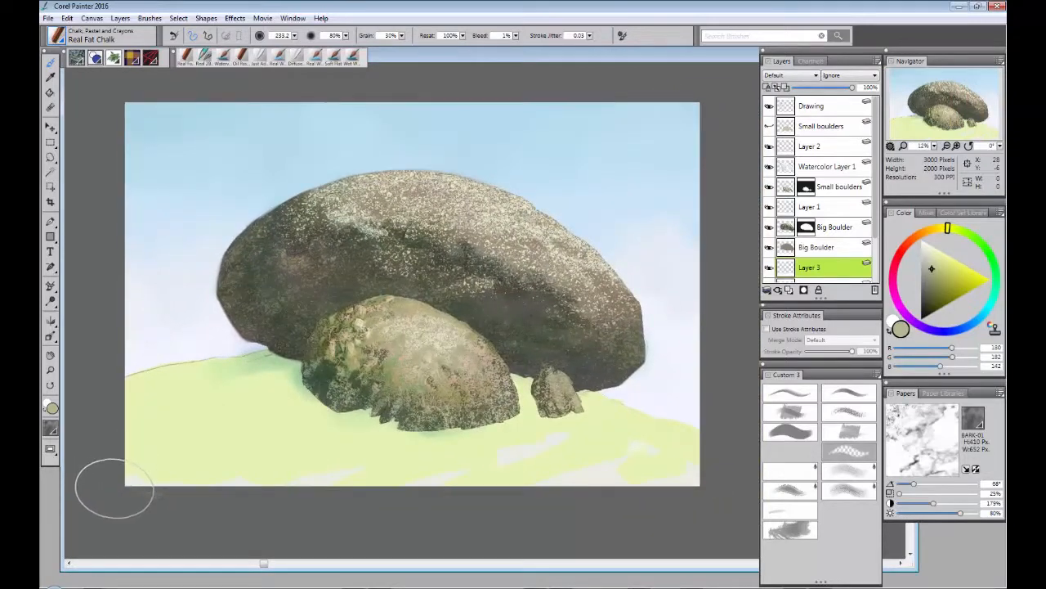
{"action": "mouse_move", "coordinate": [115, 482]}
{"action": "left_mouse_down"}
{"action": "mouse_move", "coordinate": [210, 455]}
{"action": "mouse_move", "coordinate": [233, 463]}
{"action": "mouse_move", "coordinate": [169, 482]}
{"action": "mouse_move", "coordinate": [280, 482]}
{"action": "mouse_move", "coordinate": [323, 458]}
{"action": "left_mouse_up"}
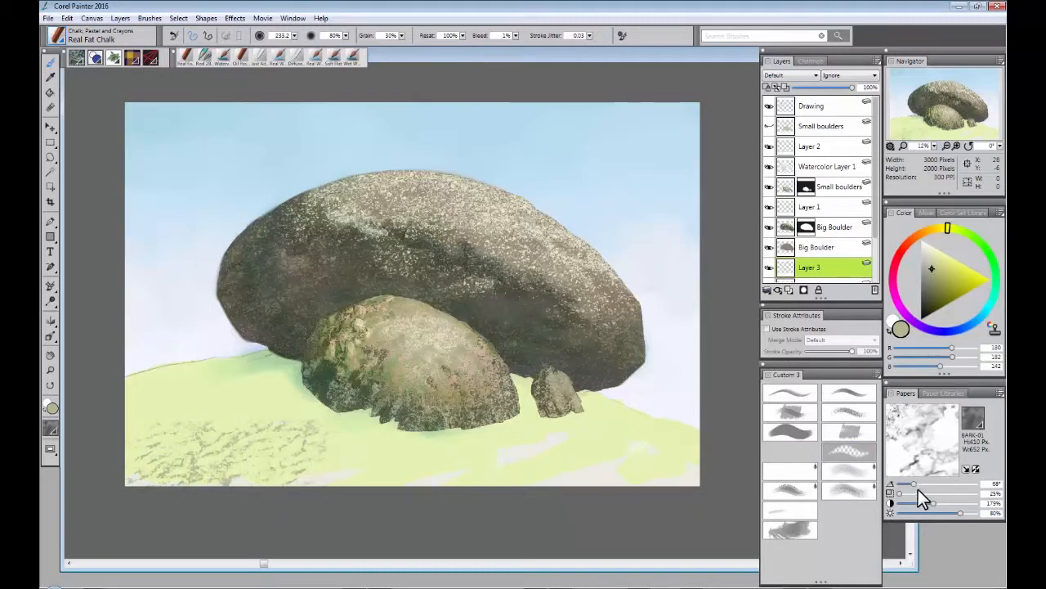
{"action": "left_click_drag", "start_coordinate": [912, 484], "coordinate": [921, 481]}
{"action": "mouse_move", "coordinate": [431, 433]}
{"action": "left_mouse_down"}
{"action": "mouse_move", "coordinate": [306, 455]}
{"action": "mouse_move", "coordinate": [358, 435]}
{"action": "mouse_move", "coordinate": [376, 431]}
{"action": "mouse_move", "coordinate": [294, 461]}
{"action": "mouse_move", "coordinate": [389, 436]}
{"action": "mouse_move", "coordinate": [441, 436]}
{"action": "mouse_move", "coordinate": [355, 422]}
{"action": "mouse_move", "coordinate": [342, 388]}
{"action": "mouse_move", "coordinate": [308, 373]}
{"action": "mouse_move", "coordinate": [325, 385]}
{"action": "mouse_move", "coordinate": [294, 408]}
{"action": "left_mouse_up"}
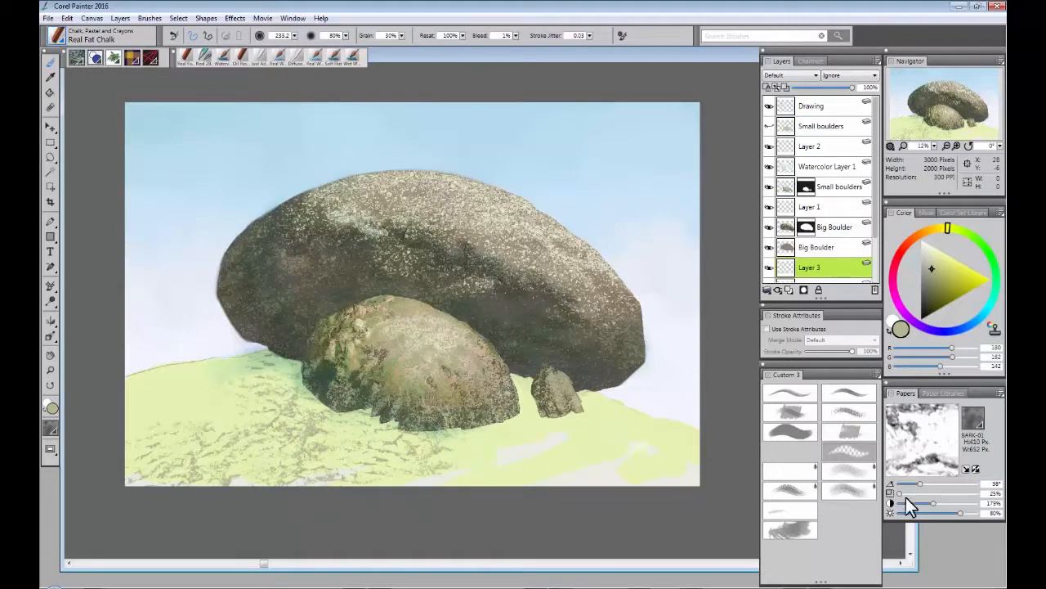
{"action": "left_click_drag", "start_coordinate": [898, 493], "coordinate": [906, 492]}
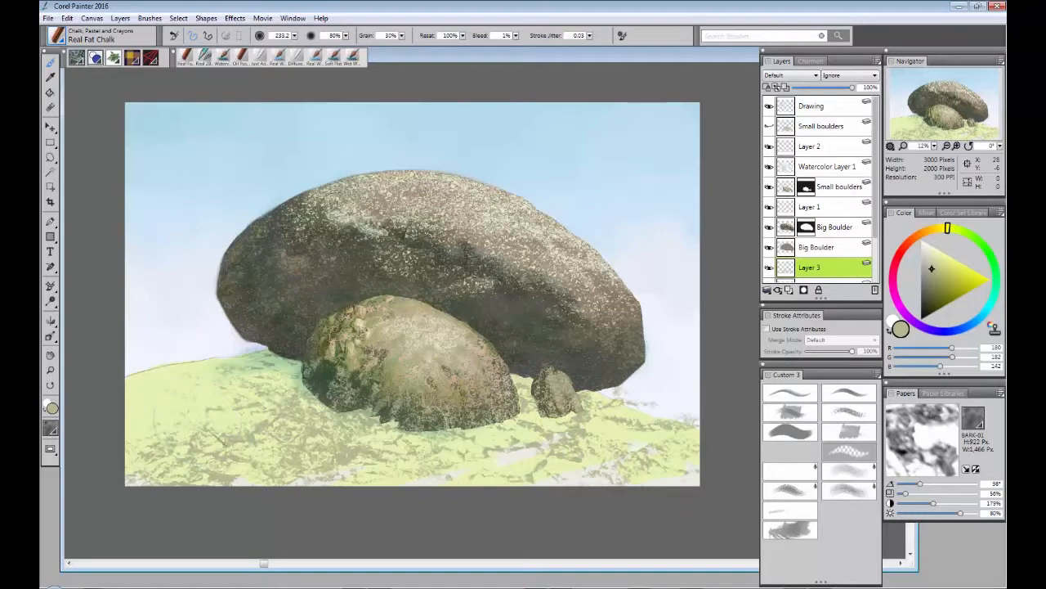
Step: Set the paper scale to 110% and chalk darker olive texture over the left side of the foreground
{"action": "left_click", "coordinate": [931, 286]}
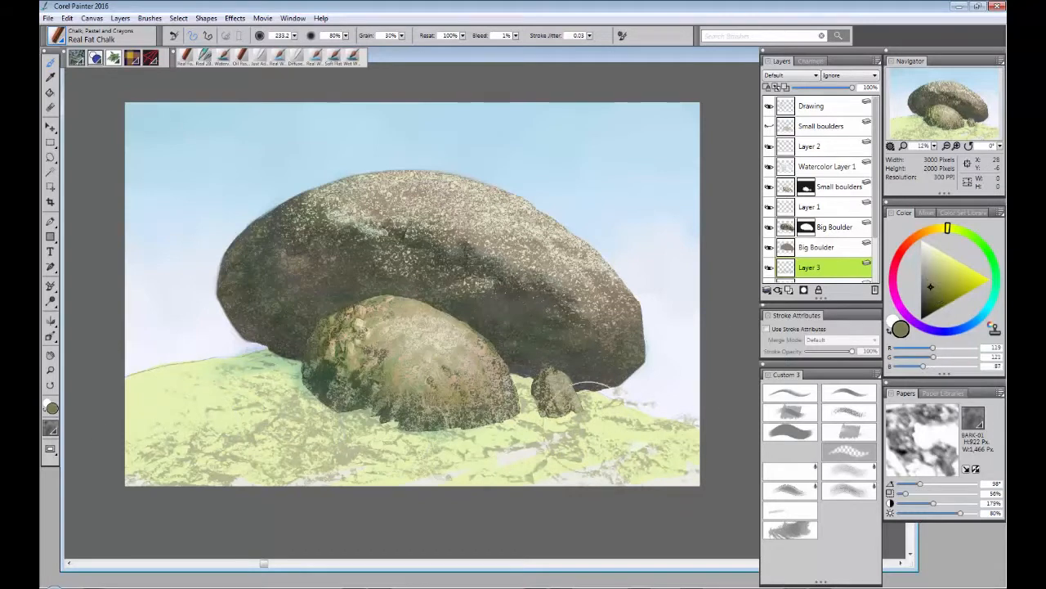
{"action": "left_click_drag", "start_coordinate": [911, 494], "coordinate": [917, 492]}
{"action": "left_click_drag", "start_coordinate": [642, 511], "coordinate": [646, 513]}
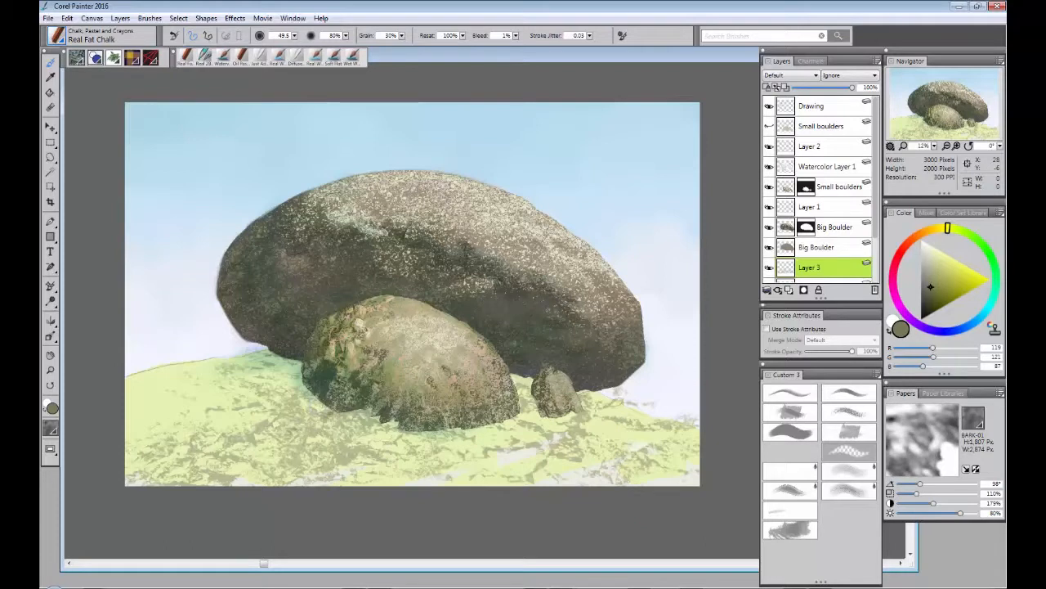
{"action": "mouse_move", "coordinate": [258, 412]}
{"action": "left_mouse_down"}
{"action": "mouse_move", "coordinate": [356, 407]}
{"action": "mouse_move", "coordinate": [388, 435]}
{"action": "left_mouse_up"}
{"action": "mouse_move", "coordinate": [343, 402]}
{"action": "left_mouse_down"}
{"action": "mouse_move", "coordinate": [298, 376]}
{"action": "mouse_move", "coordinate": [237, 408]}
{"action": "mouse_move", "coordinate": [105, 444]}
{"action": "mouse_move", "coordinate": [205, 462]}
{"action": "mouse_move", "coordinate": [290, 460]}
{"action": "left_mouse_up"}
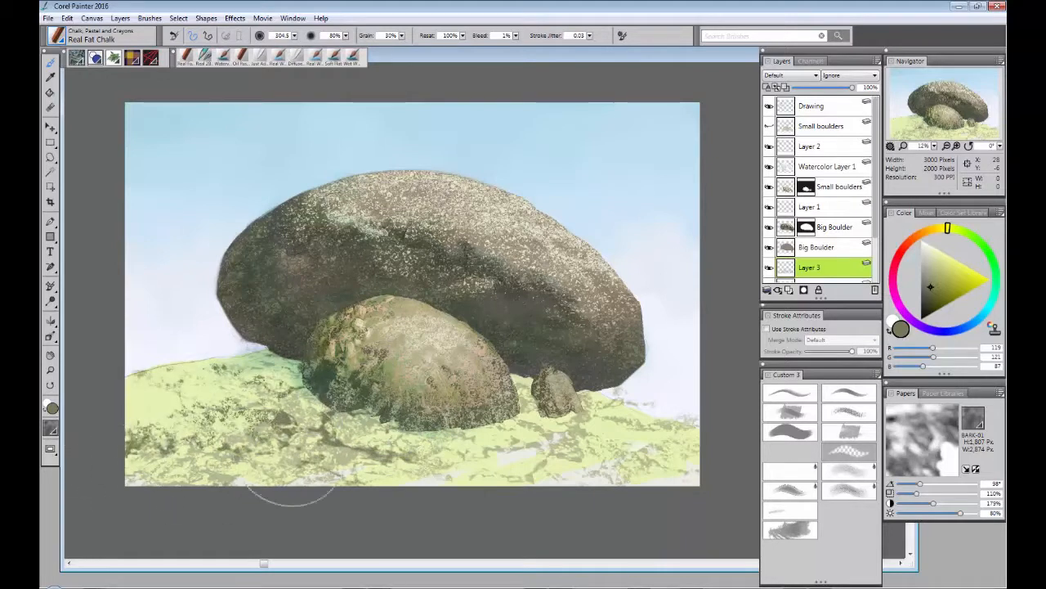
Step: Rotate the bark paper to 125°, reduce its scale to 45% and invert its grain
{"action": "left_click", "coordinate": [923, 483]}
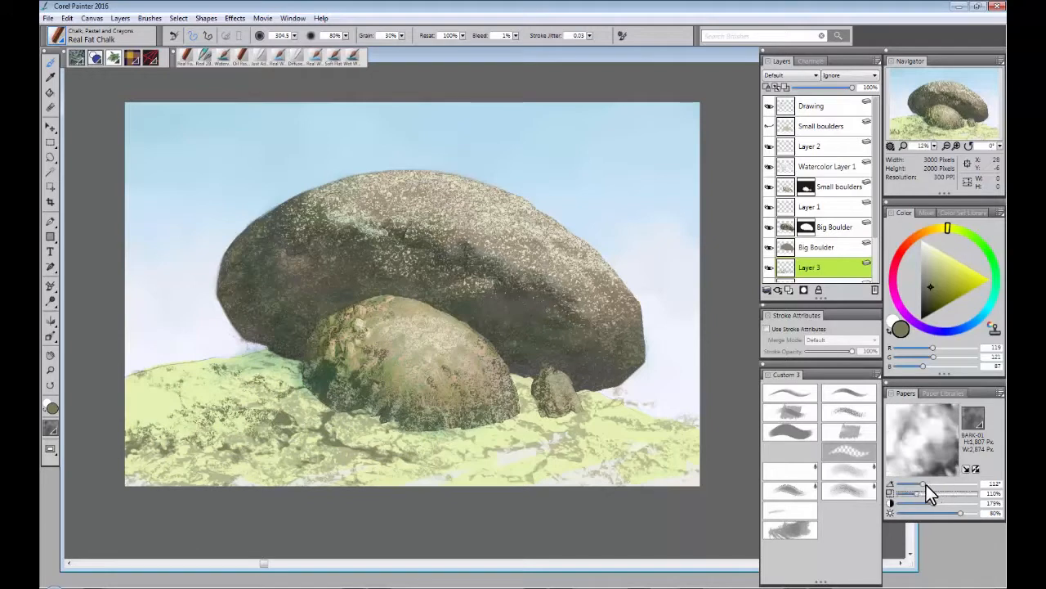
{"action": "left_click", "coordinate": [928, 483]}
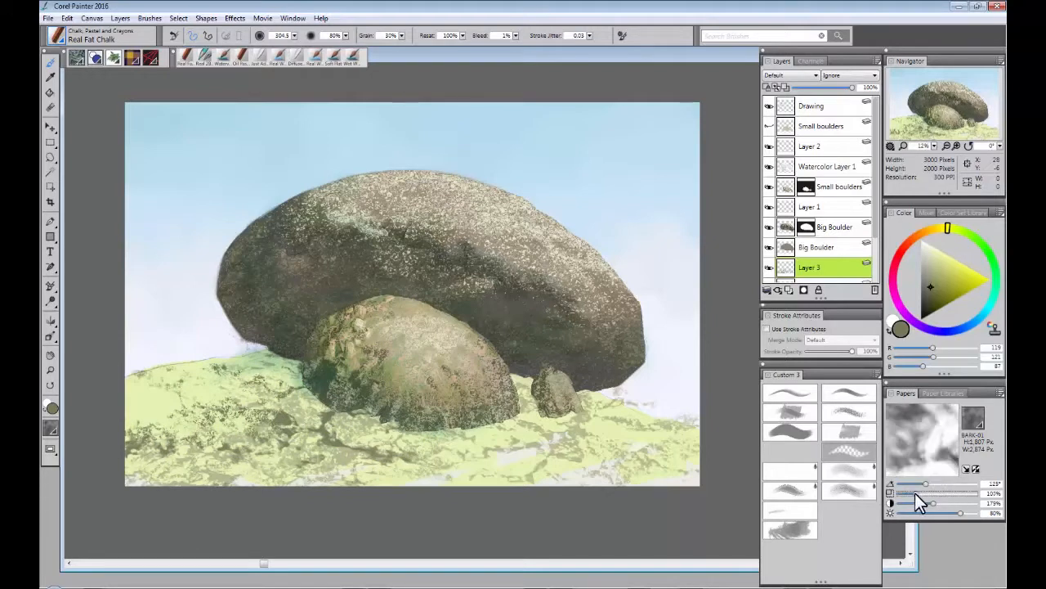
{"action": "left_click", "coordinate": [904, 494]}
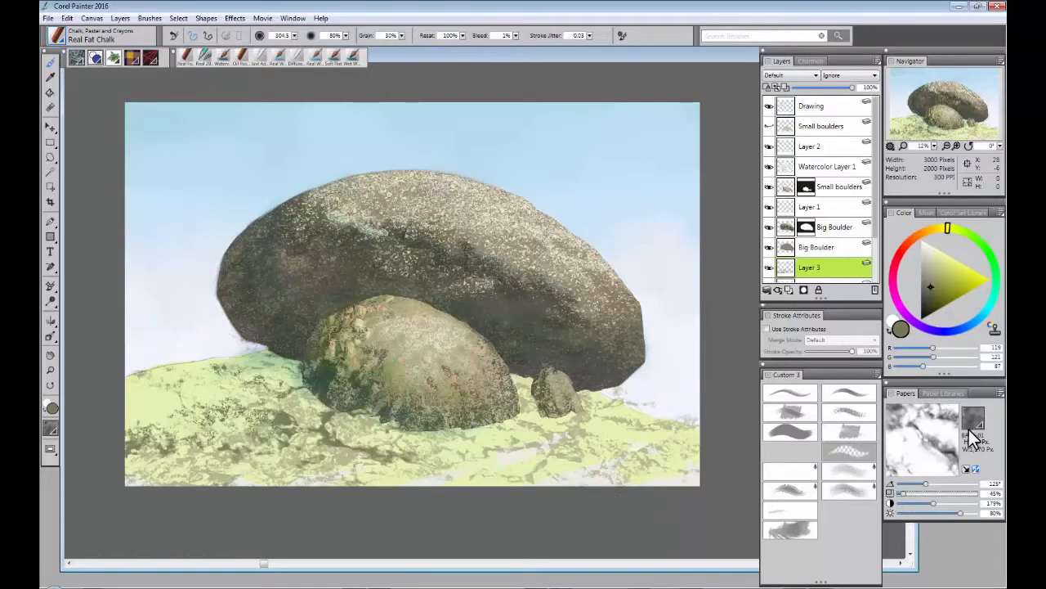
{"action": "left_click", "coordinate": [976, 466]}
{"action": "left_click", "coordinate": [934, 254]}
{"action": "mouse_move", "coordinate": [689, 438]}
{"action": "left_mouse_down"}
{"action": "mouse_move", "coordinate": [517, 425]}
{"action": "mouse_move", "coordinate": [562, 451]}
{"action": "left_mouse_up"}
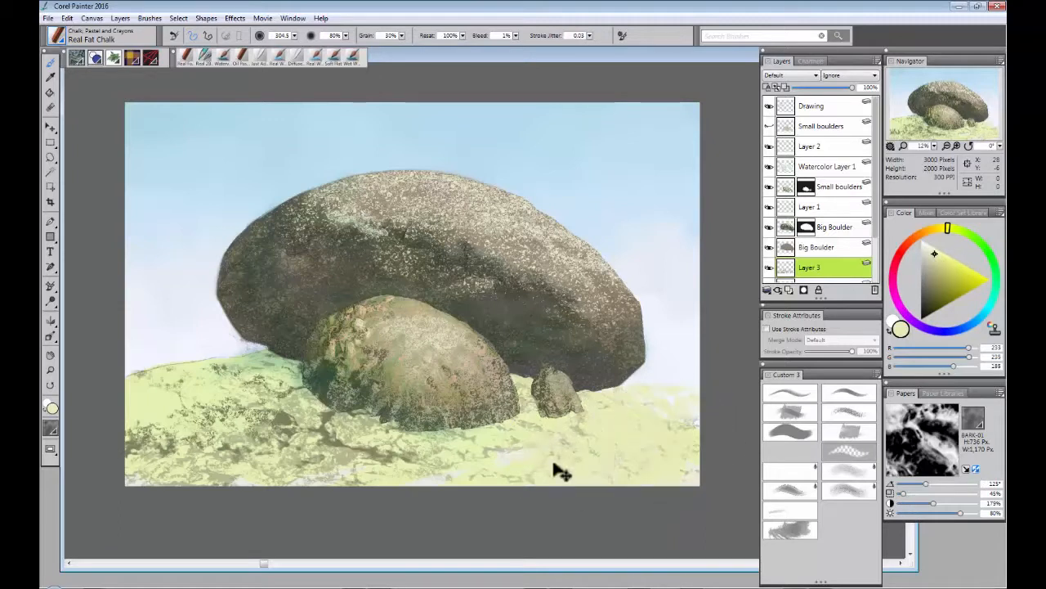
{"action": "key", "text": "ctrl+z"}
Step: Set the paper scale to 25% and chalk pale cream texture (R254 G255 B222) across the foreground
{"action": "left_click", "coordinate": [930, 245]}
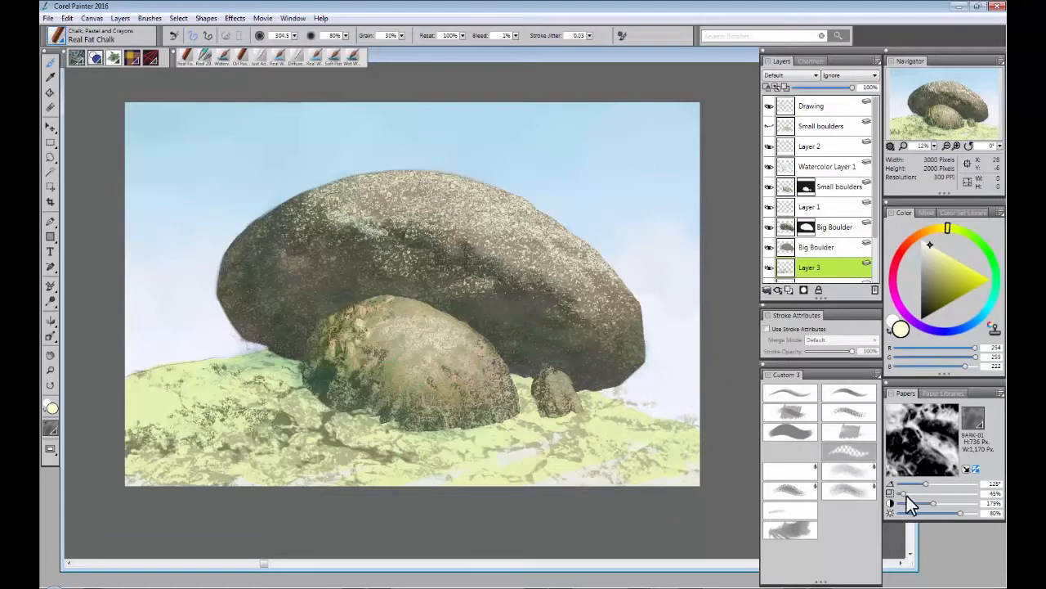
{"action": "left_click_drag", "start_coordinate": [903, 493], "coordinate": [899, 493]}
{"action": "mouse_move", "coordinate": [601, 404]}
{"action": "left_mouse_down"}
{"action": "mouse_move", "coordinate": [556, 441]}
{"action": "mouse_move", "coordinate": [339, 409]}
{"action": "mouse_move", "coordinate": [335, 384]}
{"action": "mouse_move", "coordinate": [302, 360]}
{"action": "mouse_move", "coordinate": [157, 409]}
{"action": "mouse_move", "coordinate": [225, 441]}
{"action": "mouse_move", "coordinate": [418, 452]}
{"action": "mouse_move", "coordinate": [589, 425]}
{"action": "mouse_move", "coordinate": [629, 445]}
{"action": "mouse_move", "coordinate": [422, 458]}
{"action": "mouse_move", "coordinate": [233, 433]}
{"action": "left_mouse_up"}
{"action": "left_click_drag", "start_coordinate": [233, 485], "coordinate": [158, 486]}
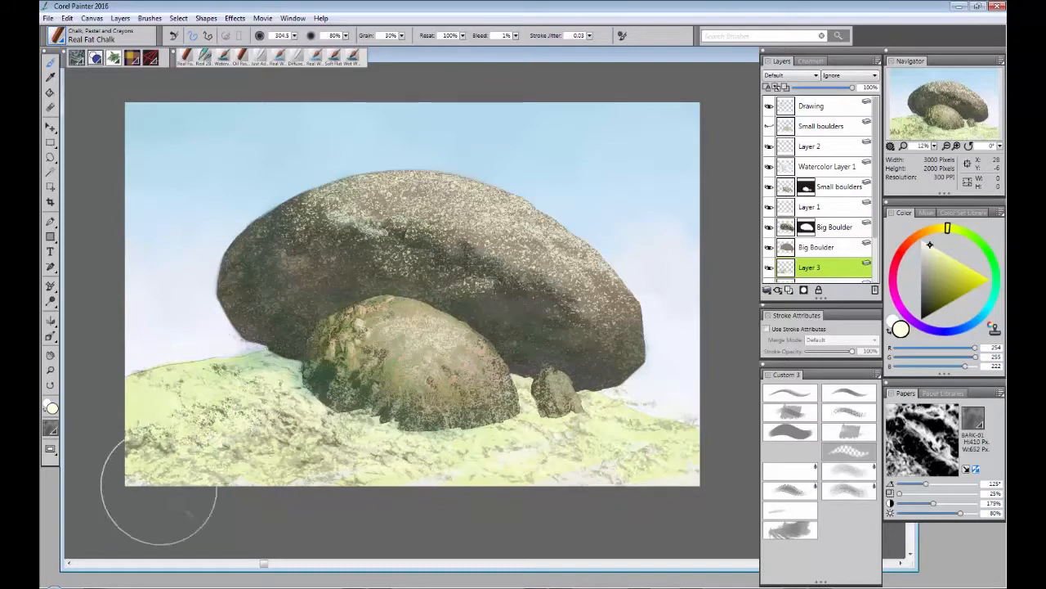
Step: Turn off grain inversion and chalk dark olive texture onto the foreground's lower right at brush size 125
{"action": "left_click", "coordinate": [975, 469]}
{"action": "left_click", "coordinate": [930, 286]}
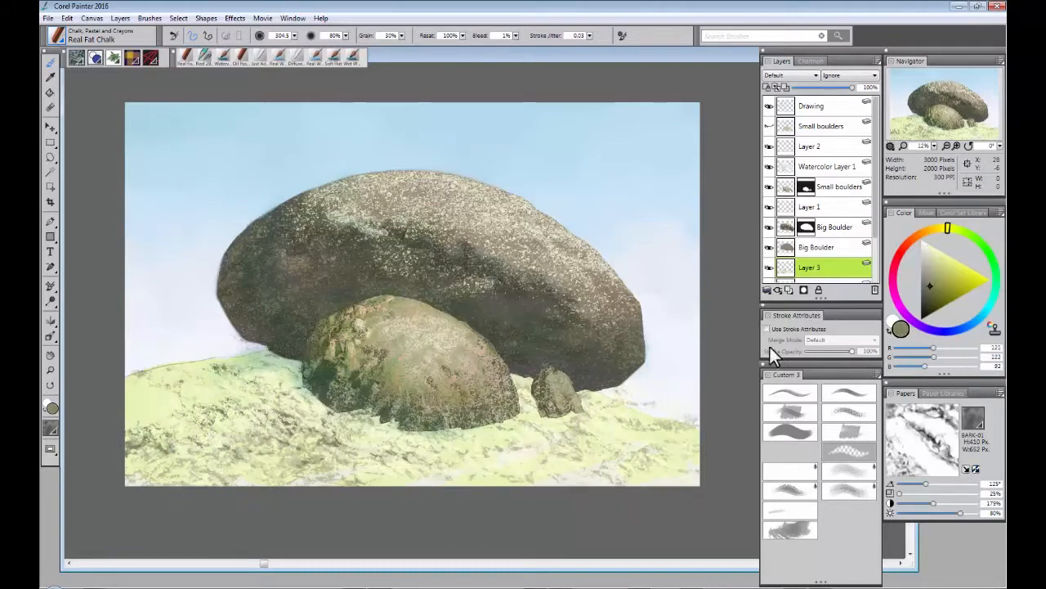
{"action": "left_click_drag", "start_coordinate": [666, 253], "coordinate": [646, 273], "text": "ctrl+alt"}
{"action": "mouse_move", "coordinate": [675, 484]}
{"action": "left_mouse_down"}
{"action": "mouse_move", "coordinate": [553, 486]}
{"action": "mouse_move", "coordinate": [593, 485]}
{"action": "left_mouse_up"}
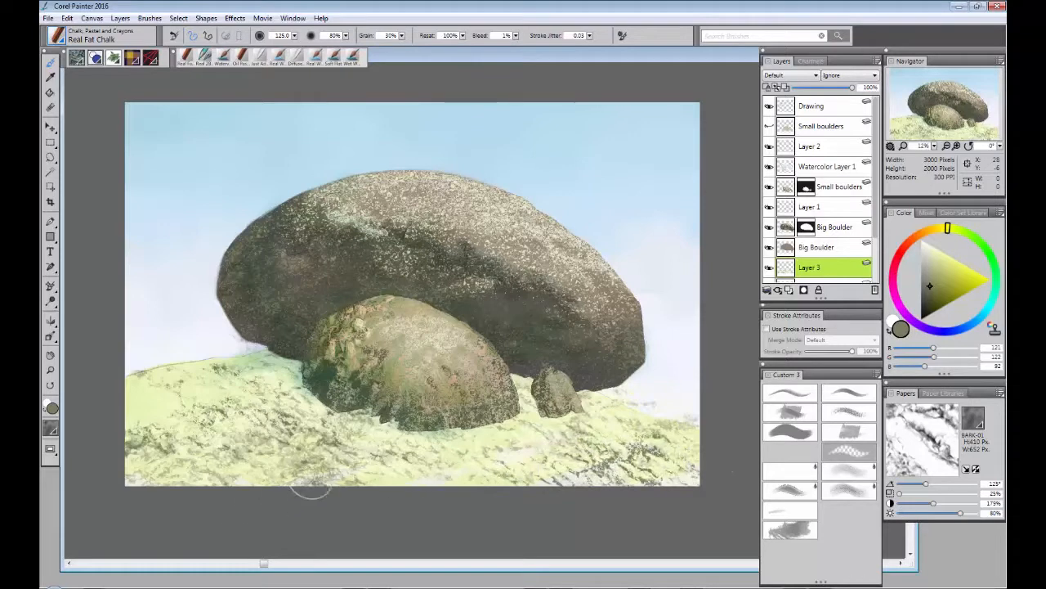
Step: Rotate the bark paper to 68° and chalk dark olive texture across the left, middle and lower foreground
{"action": "left_click_drag", "start_coordinate": [926, 484], "coordinate": [914, 483]}
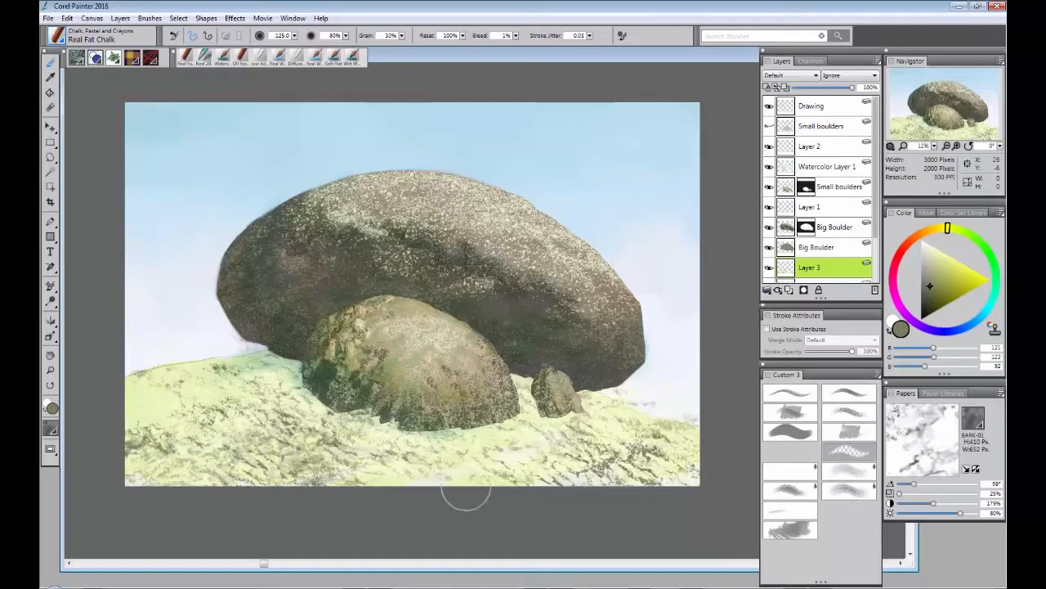
{"action": "left_click_drag", "start_coordinate": [139, 479], "coordinate": [233, 484]}
{"action": "mouse_move", "coordinate": [161, 492]}
{"action": "left_mouse_down"}
{"action": "mouse_move", "coordinate": [227, 446]}
{"action": "mouse_move", "coordinate": [203, 426]}
{"action": "left_mouse_up"}
{"action": "mouse_move", "coordinate": [131, 446]}
{"action": "left_mouse_down"}
{"action": "mouse_move", "coordinate": [187, 427]}
{"action": "mouse_move", "coordinate": [200, 400]}
{"action": "left_mouse_up"}
{"action": "left_click_drag", "start_coordinate": [131, 417], "coordinate": [196, 394]}
{"action": "mouse_move", "coordinate": [259, 403]}
{"action": "left_mouse_down"}
{"action": "mouse_move", "coordinate": [297, 415]}
{"action": "mouse_move", "coordinate": [300, 370]}
{"action": "mouse_move", "coordinate": [320, 394]}
{"action": "mouse_move", "coordinate": [304, 409]}
{"action": "mouse_move", "coordinate": [351, 427]}
{"action": "mouse_move", "coordinate": [405, 417]}
{"action": "mouse_move", "coordinate": [445, 433]}
{"action": "mouse_move", "coordinate": [368, 462]}
{"action": "mouse_move", "coordinate": [426, 433]}
{"action": "mouse_move", "coordinate": [536, 446]}
{"action": "mouse_move", "coordinate": [502, 401]}
{"action": "left_mouse_up"}
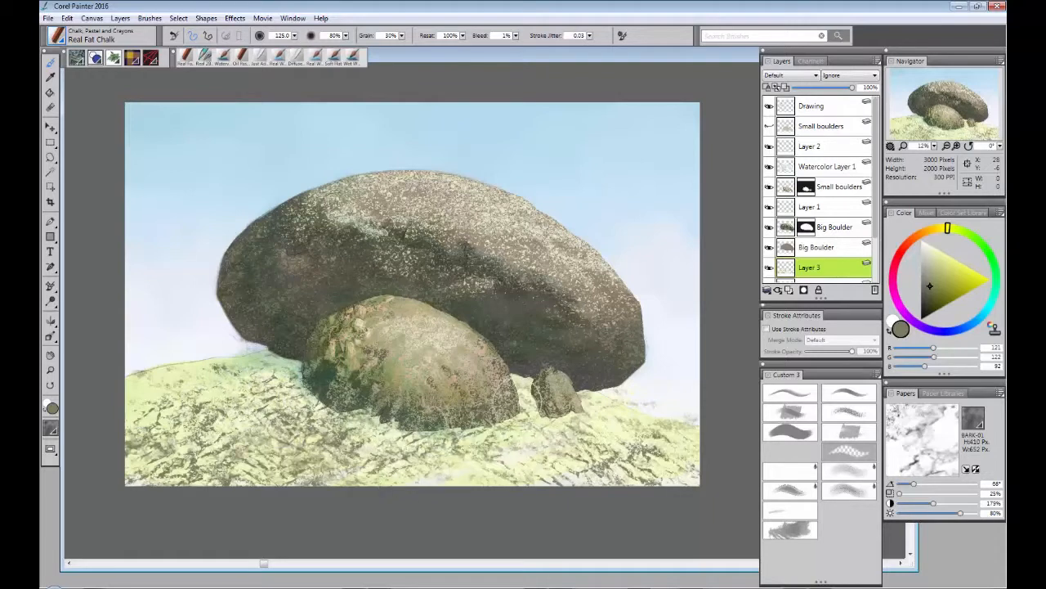
{"action": "left_click_drag", "start_coordinate": [472, 462], "coordinate": [400, 488]}
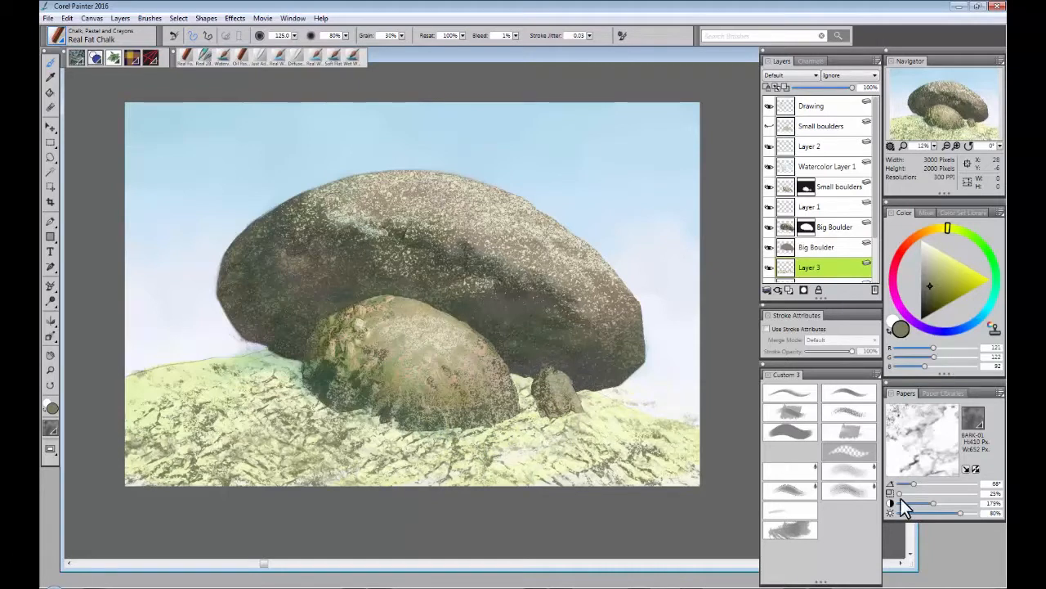
Step: Set the paper contrast to 294% and angle to 82°, and chalk dark texture (R72 G72 B62) along the hill's left crest
{"action": "left_click_drag", "start_coordinate": [933, 504], "coordinate": [916, 484]}
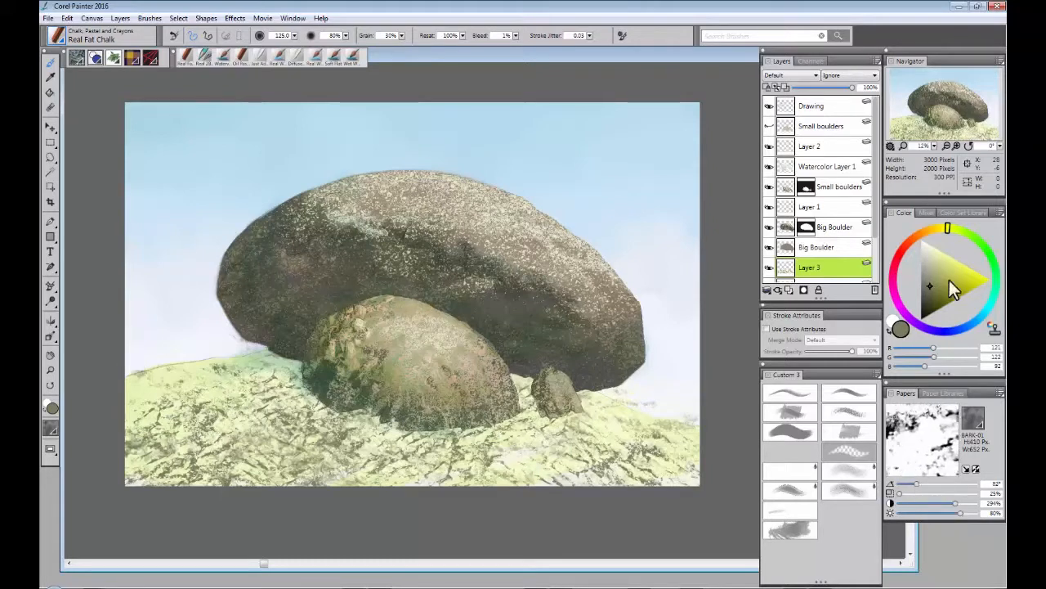
{"action": "left_click_drag", "start_coordinate": [933, 285], "coordinate": [924, 298]}
{"action": "mouse_move", "coordinate": [263, 358]}
{"action": "left_mouse_down"}
{"action": "mouse_move", "coordinate": [188, 368]}
{"action": "mouse_move", "coordinate": [88, 423]}
{"action": "mouse_move", "coordinate": [273, 367]}
{"action": "left_mouse_up"}
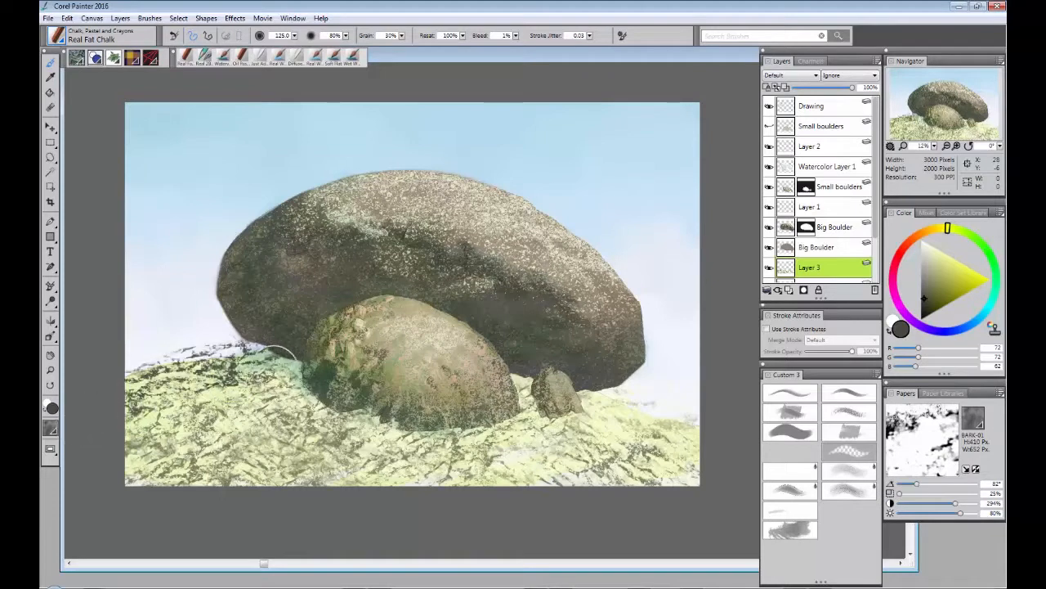
Step: Erase the stray chalk above the hill's left crest and return to the Real Fat Chalk brush
{"action": "key", "text": "n"}
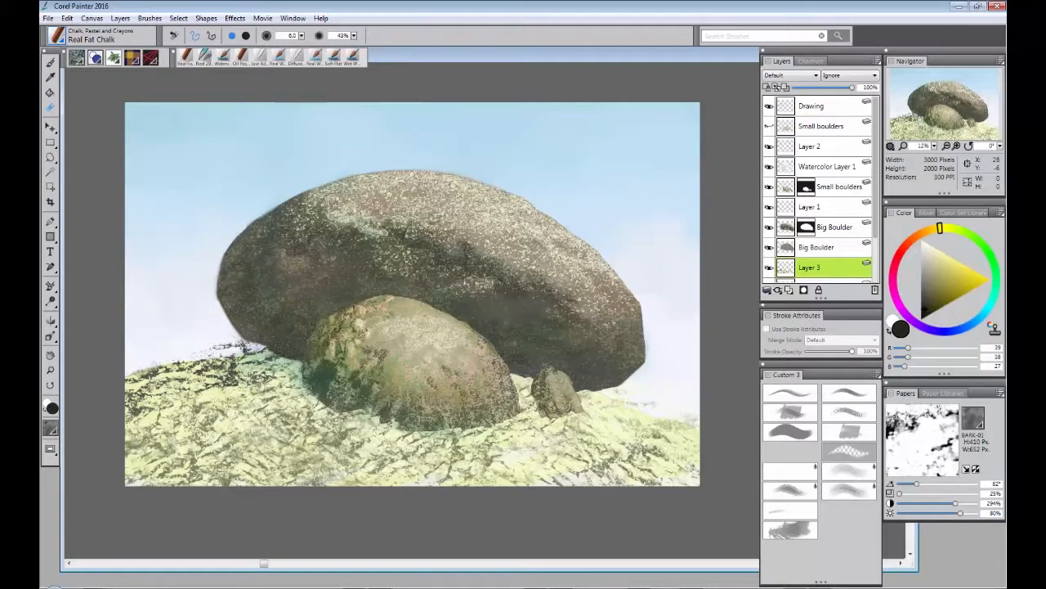
{"action": "left_click_drag", "start_coordinate": [183, 356], "coordinate": [244, 343]}
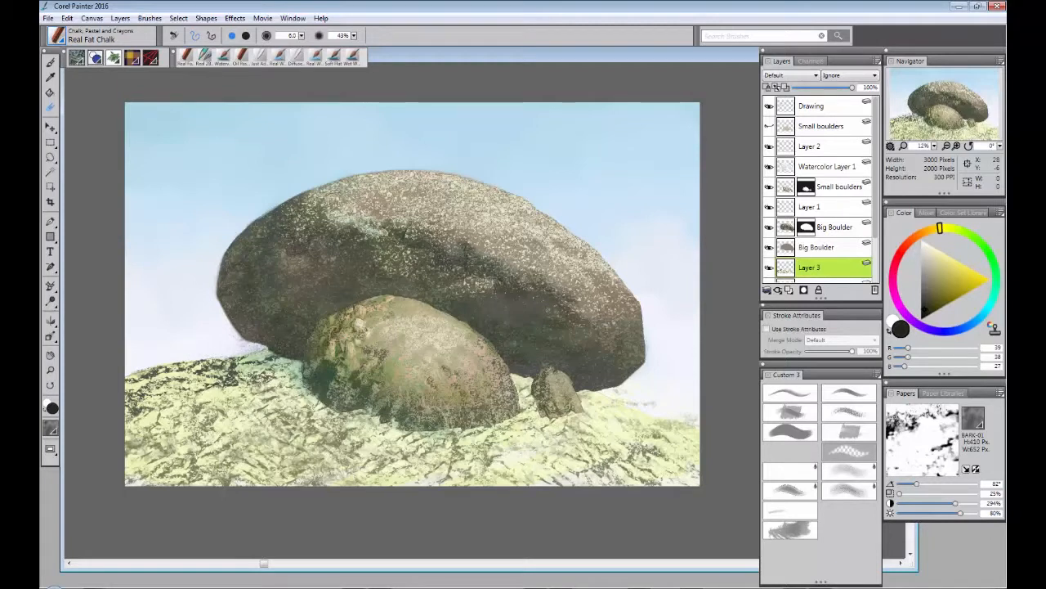
{"action": "key", "text": "b"}
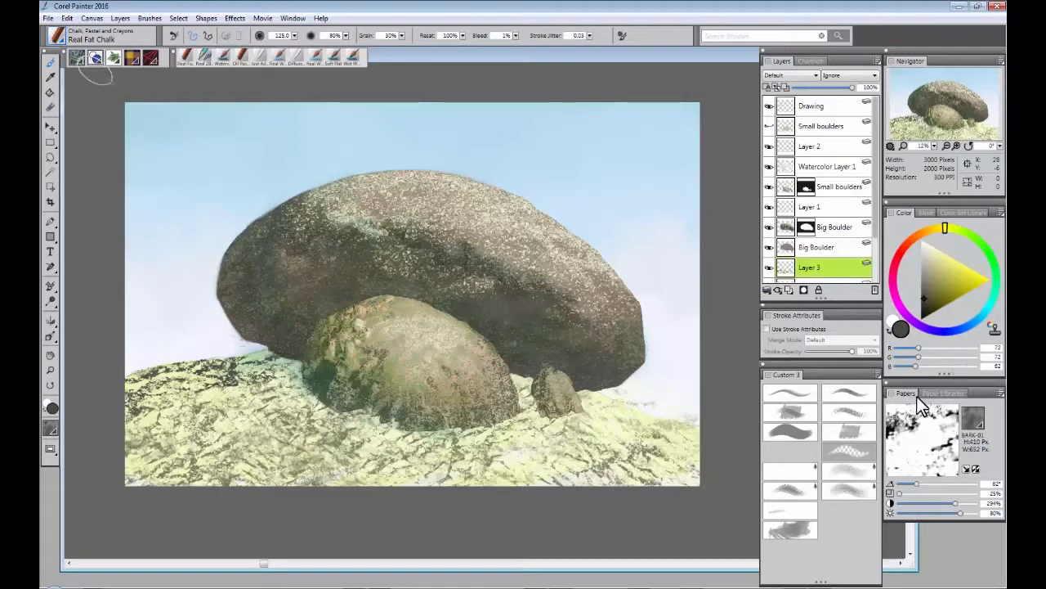
Step: Choose the rough watercolor paper from the Watercolor Papers library, invert its grain and pick olive green (R156 G171 B103)
{"action": "left_click", "coordinate": [931, 395]}
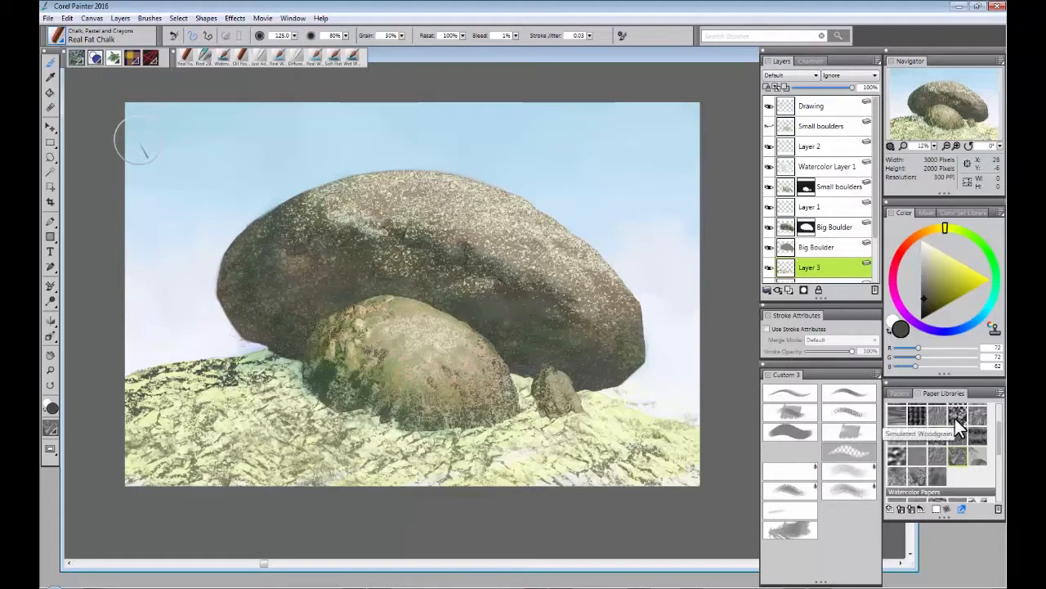
{"action": "scroll", "coordinate": [1004, 448], "scroll_direction": "down", "scroll_amount": 3}
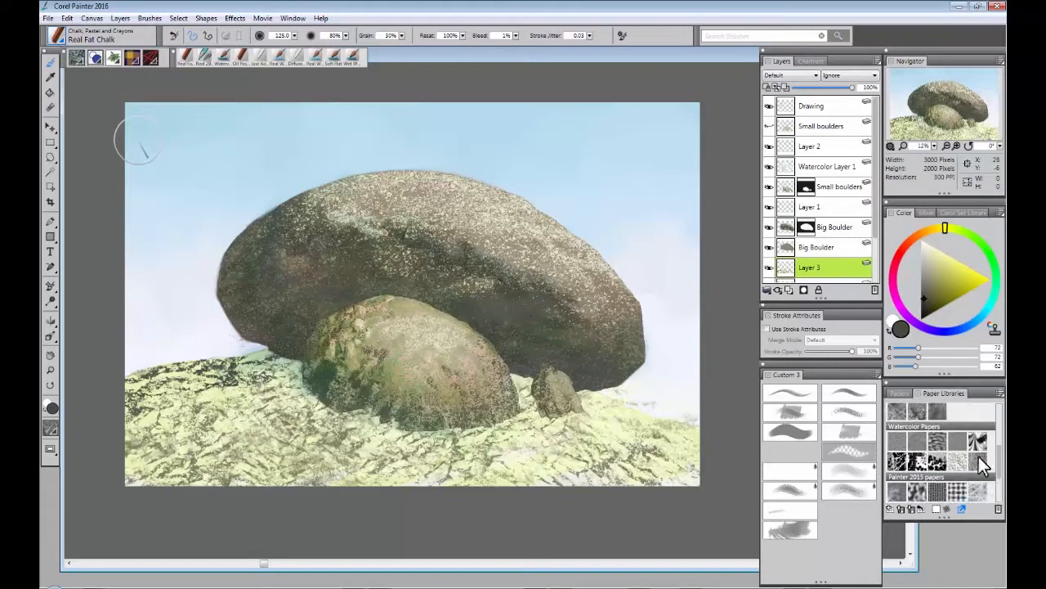
{"action": "left_click", "coordinate": [934, 439]}
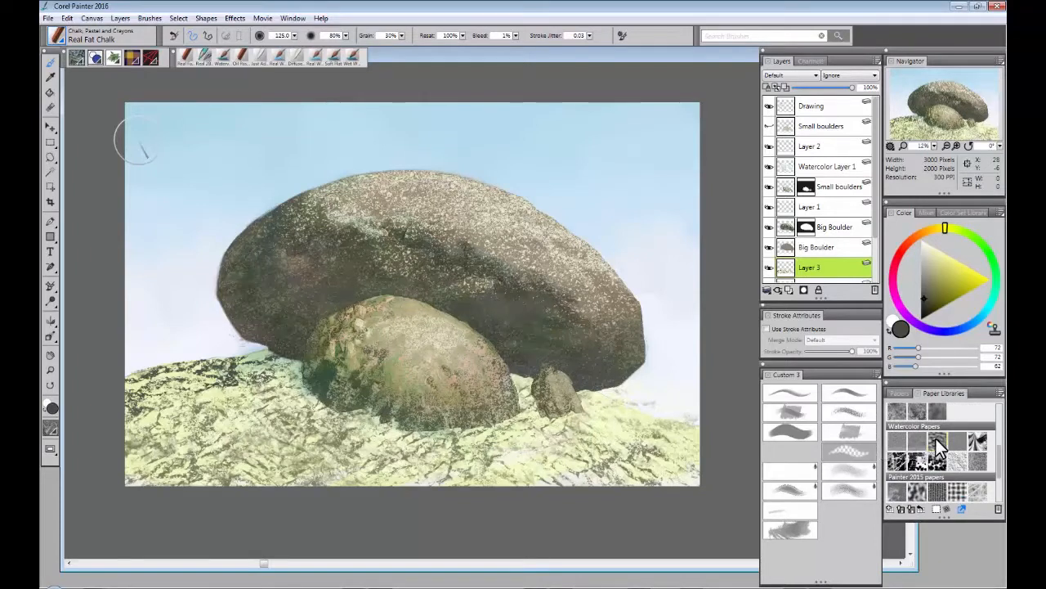
{"action": "left_click", "coordinate": [900, 392]}
{"action": "mouse_move", "coordinate": [921, 493]}
{"action": "left_mouse_down"}
{"action": "mouse_move", "coordinate": [958, 502]}
{"action": "mouse_move", "coordinate": [922, 495]}
{"action": "left_mouse_up"}
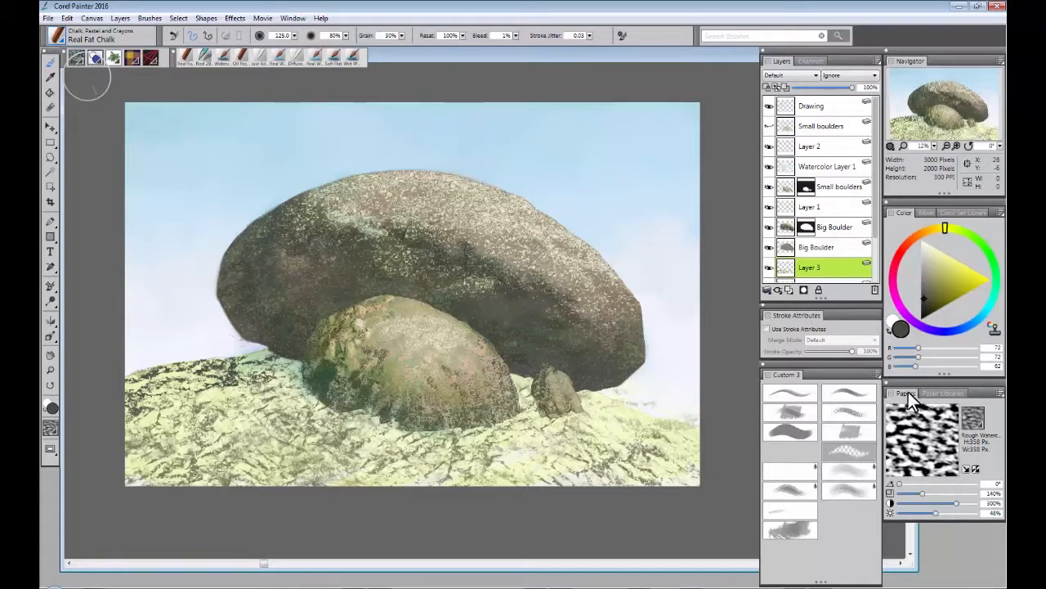
{"action": "left_click_drag", "start_coordinate": [900, 482], "coordinate": [892, 520]}
{"action": "left_click", "coordinate": [938, 277]}
{"action": "left_click", "coordinate": [974, 469]}
{"action": "left_click", "coordinate": [958, 232]}
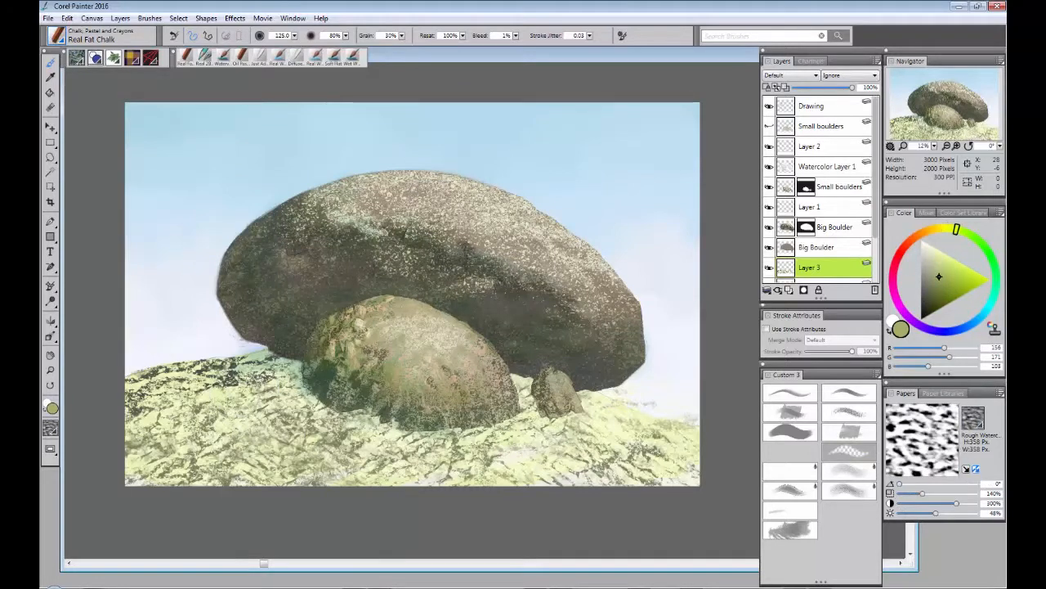
Step: Chalk the left ground in olive green at brush size 39.2 and the right ground in lighter green (R195 G216 B120)
{"action": "left_click_drag", "start_coordinate": [249, 385], "coordinate": [249, 385]}
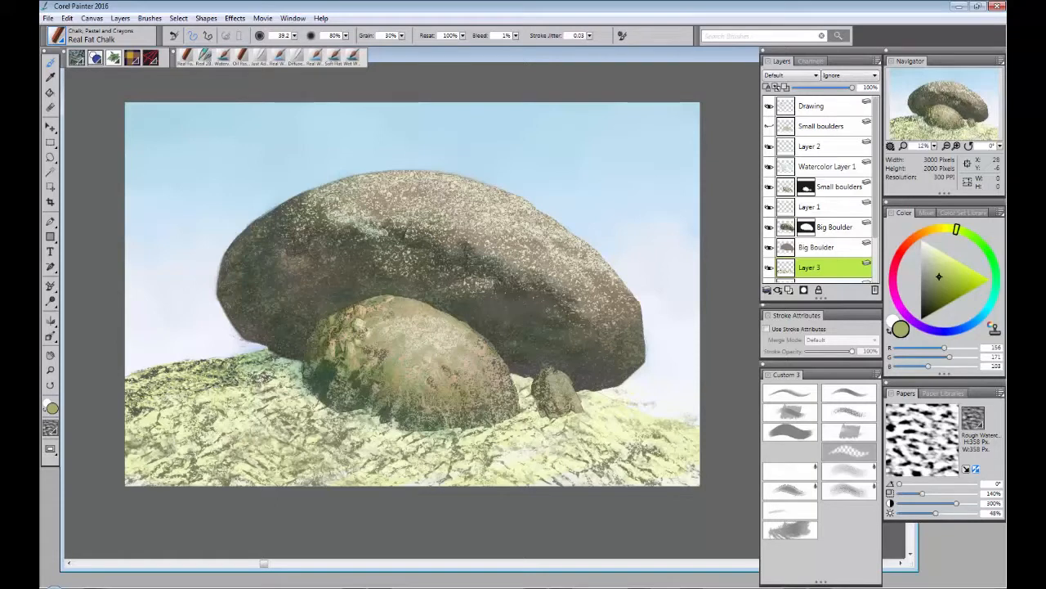
{"action": "left_click_drag", "start_coordinate": [183, 409], "coordinate": [220, 394]}
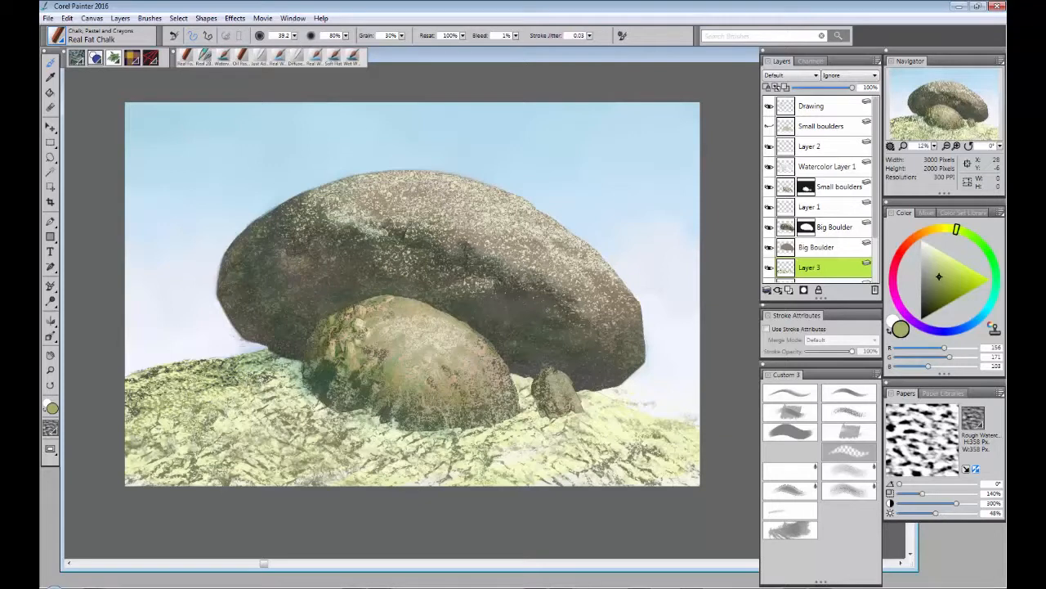
{"action": "left_click_drag", "start_coordinate": [233, 425], "coordinate": [255, 410]}
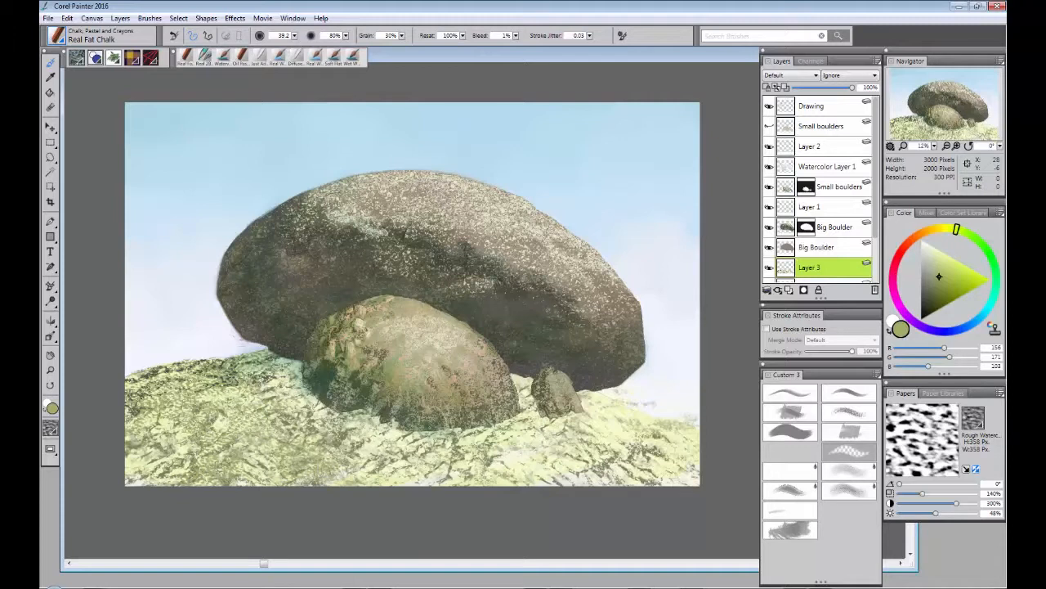
{"action": "left_click", "coordinate": [947, 266]}
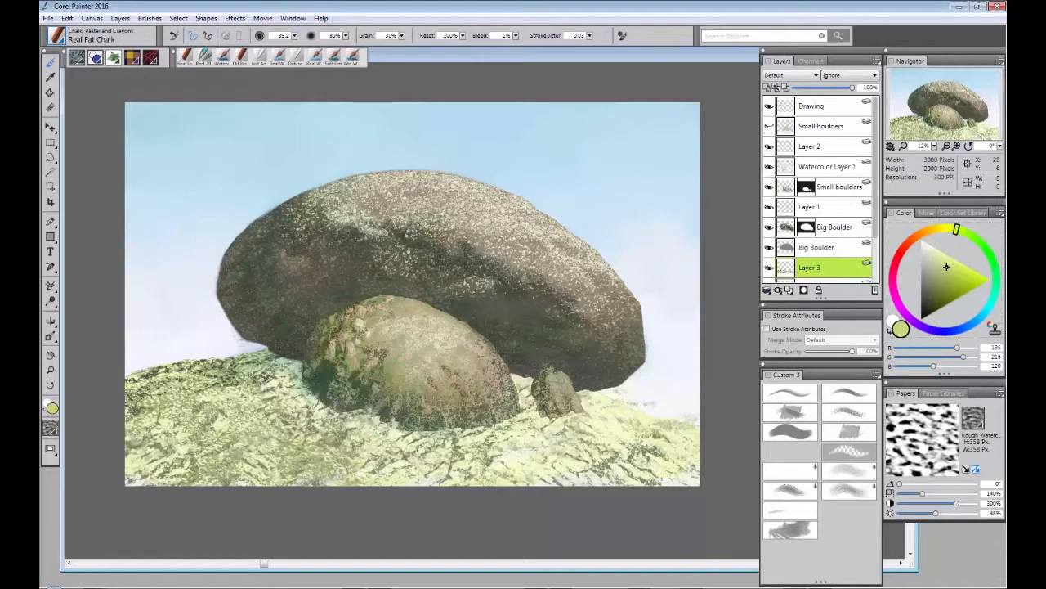
{"action": "left_click_drag", "start_coordinate": [592, 402], "coordinate": [633, 421]}
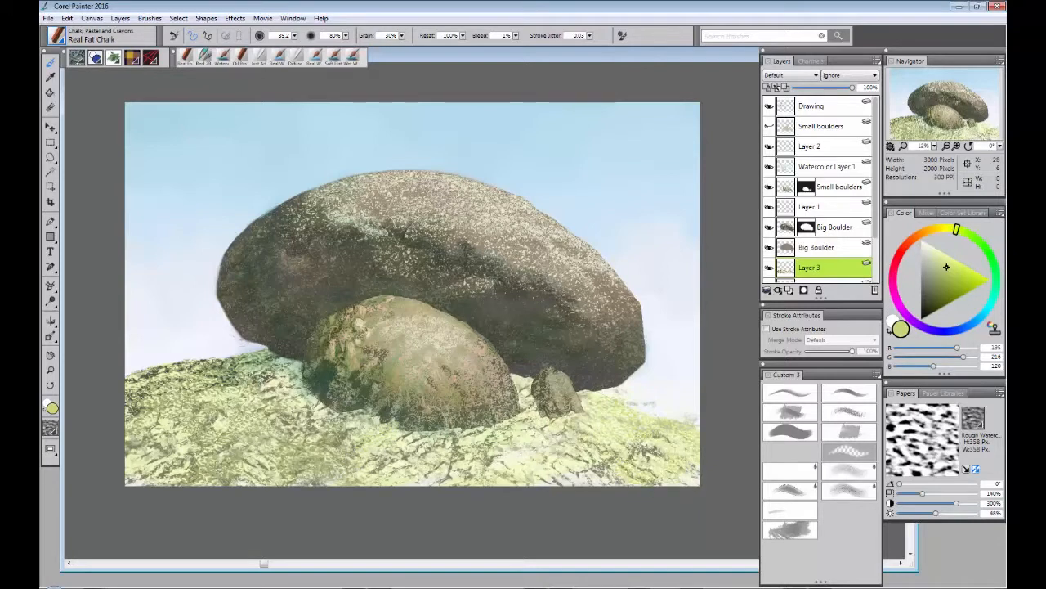
Step: Move the hidden unmasked Small boulders layer directly above the masked Small boulders layer and show it
{"action": "left_click", "coordinate": [829, 127]}
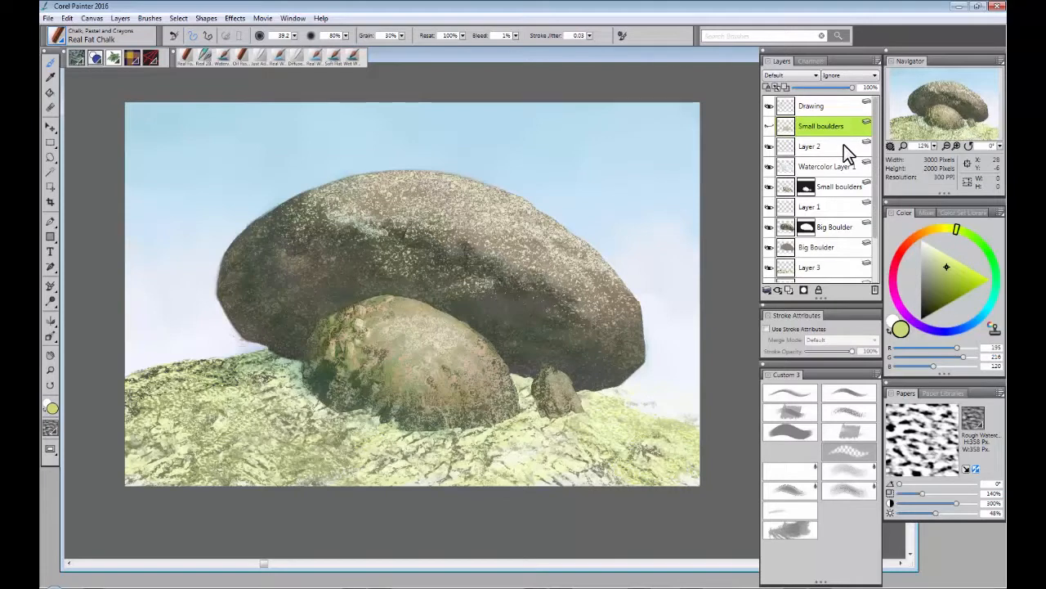
{"action": "left_click", "coordinate": [769, 127]}
{"action": "left_click", "coordinate": [769, 128]}
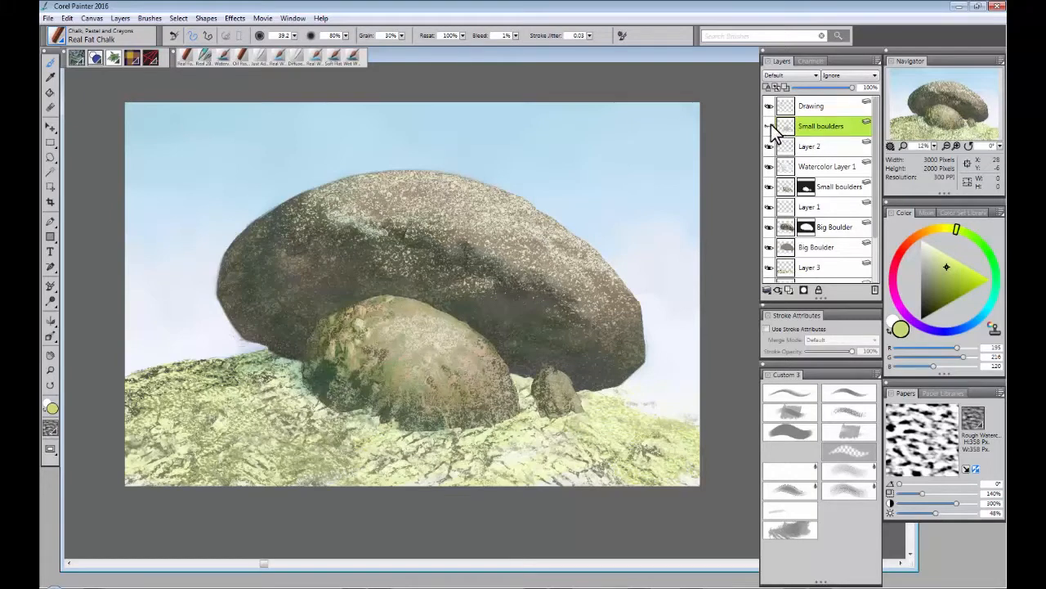
{"action": "left_click_drag", "start_coordinate": [812, 131], "coordinate": [810, 180]}
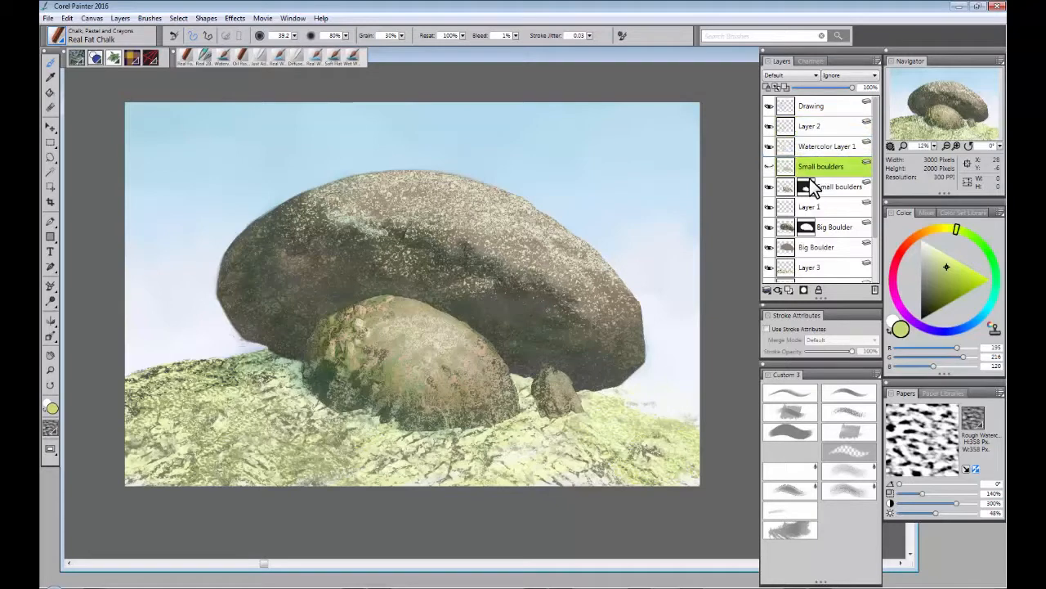
{"action": "left_click", "coordinate": [768, 166]}
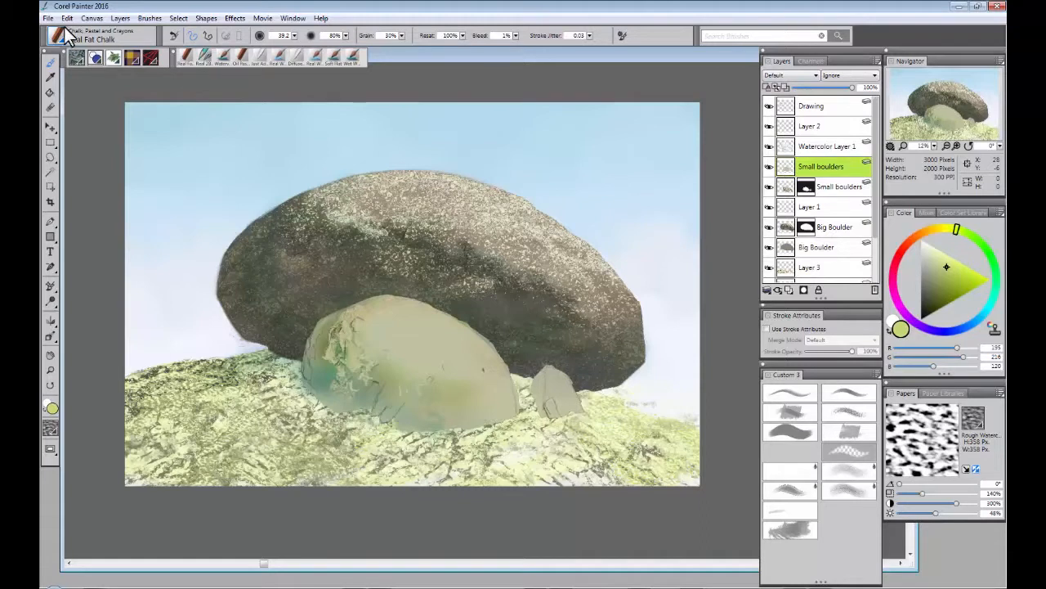
Step: Create a layer mask from transparency for the upper Small boulders layer and set its composite method to Multiply
{"action": "left_click", "coordinate": [120, 18]}
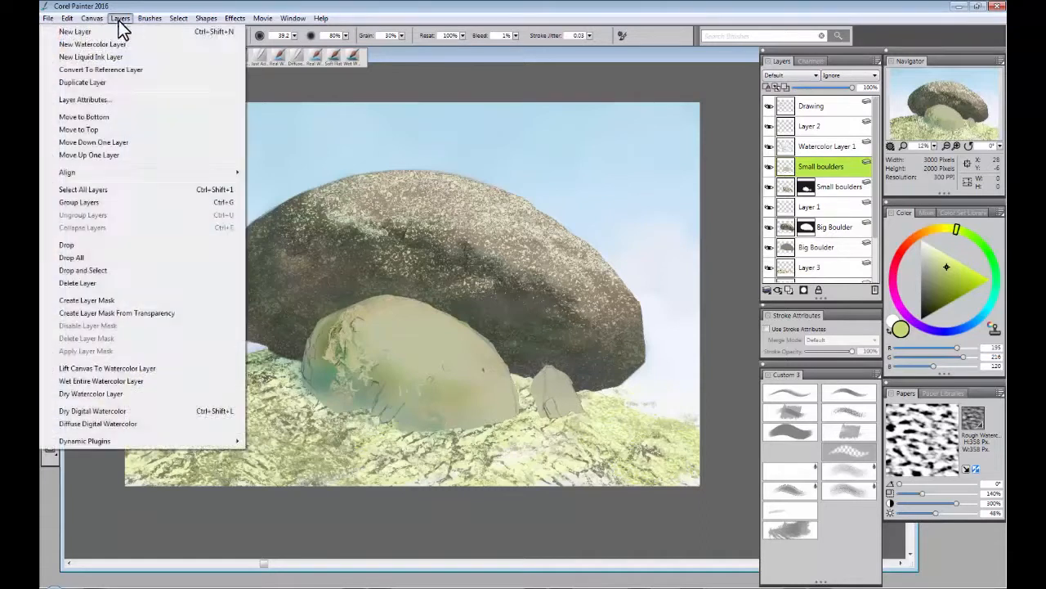
{"action": "left_click", "coordinate": [145, 315]}
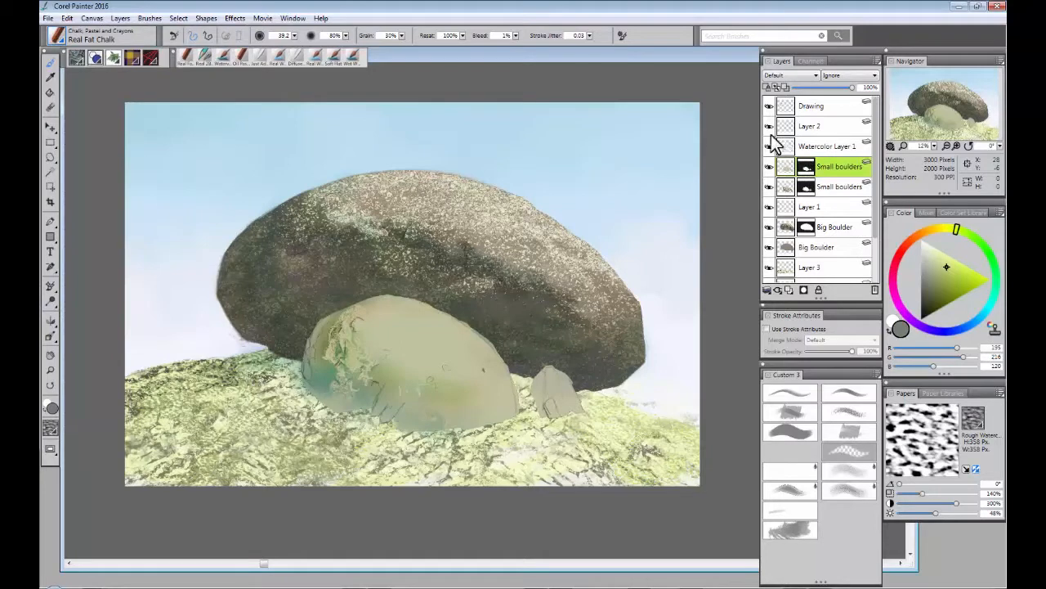
{"action": "left_click", "coordinate": [816, 75]}
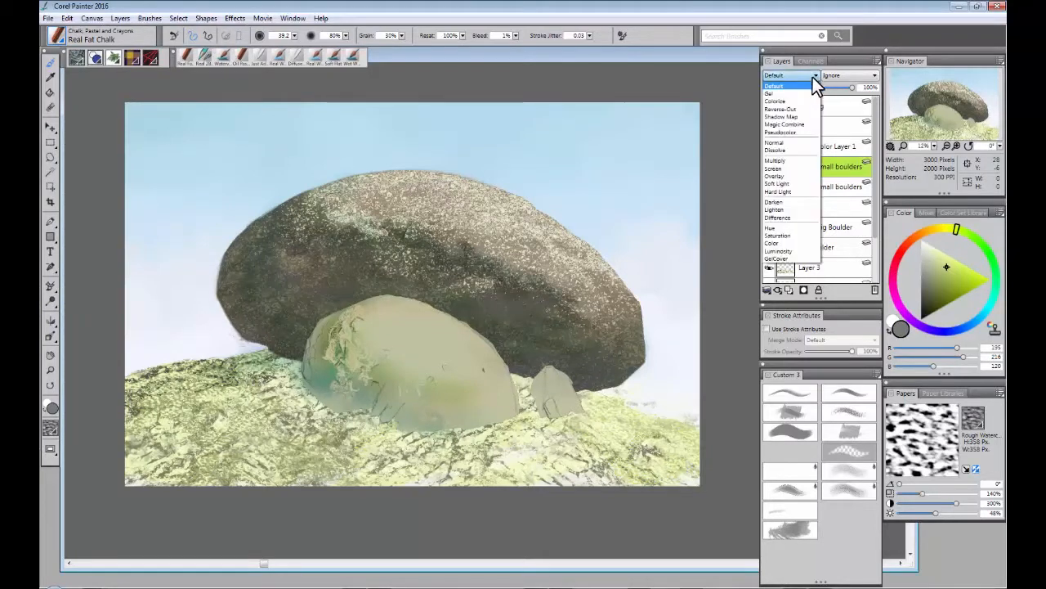
{"action": "left_click", "coordinate": [775, 161]}
Step: Chalk pale yellow and olive (R118 G127 B82) watercolor-paper texture over both small boulders
{"action": "left_click_drag", "start_coordinate": [952, 276], "coordinate": [936, 249]}
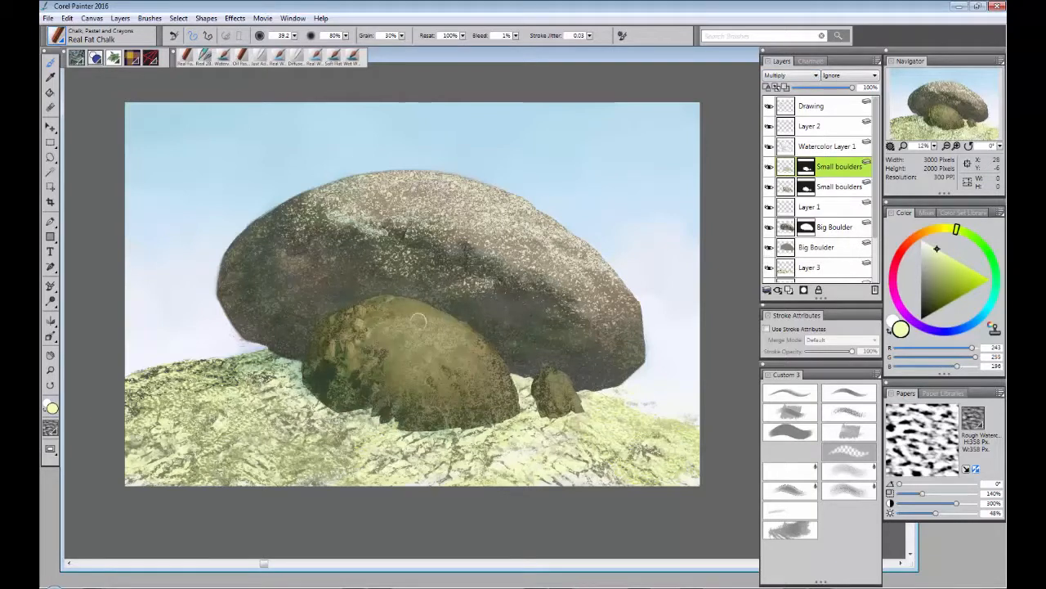
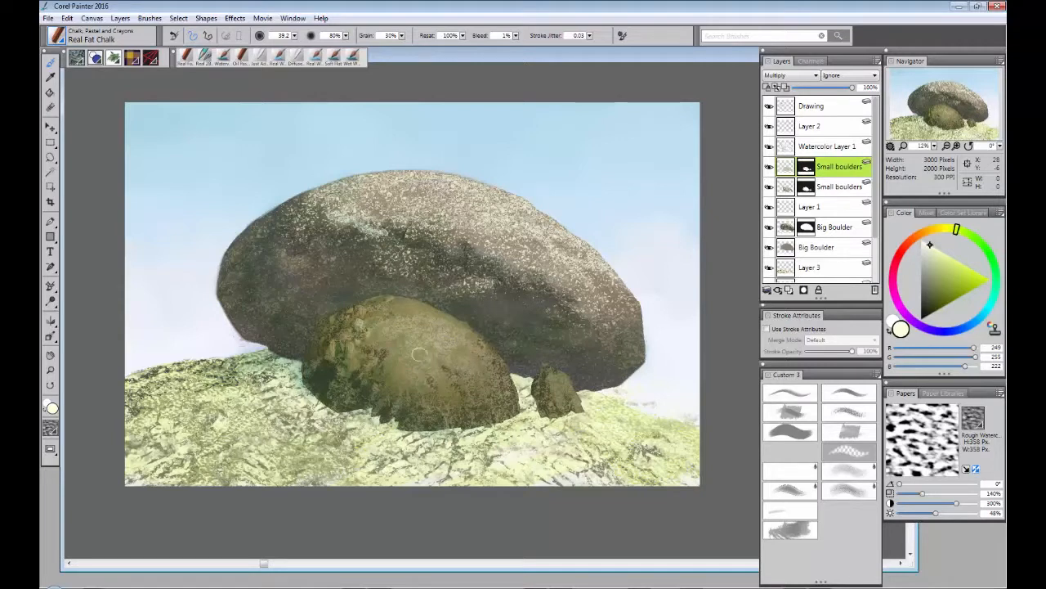
{"action": "left_click", "coordinate": [938, 280]}
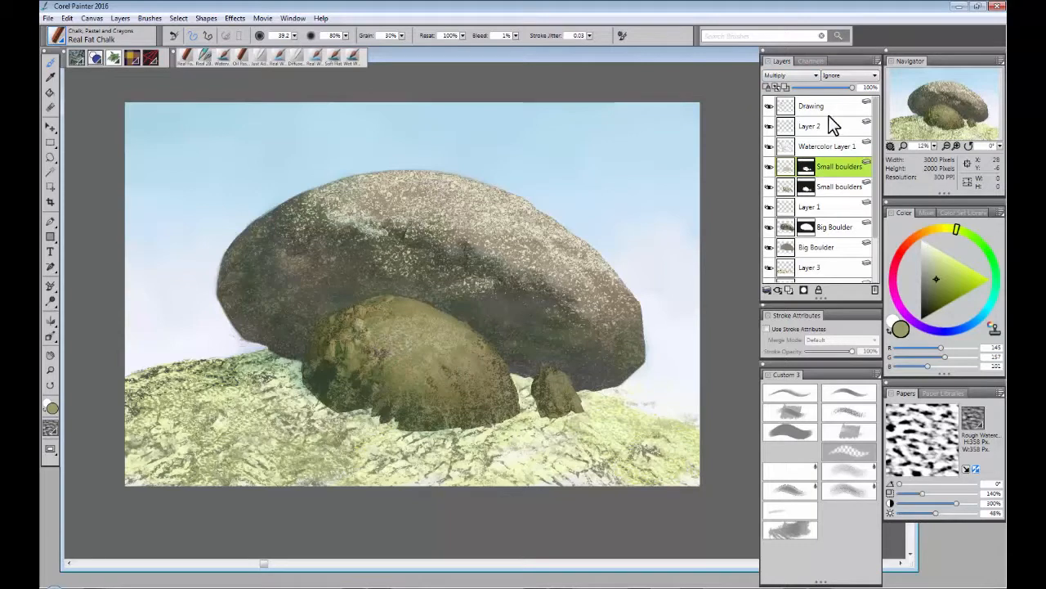
{"action": "left_click", "coordinate": [933, 286]}
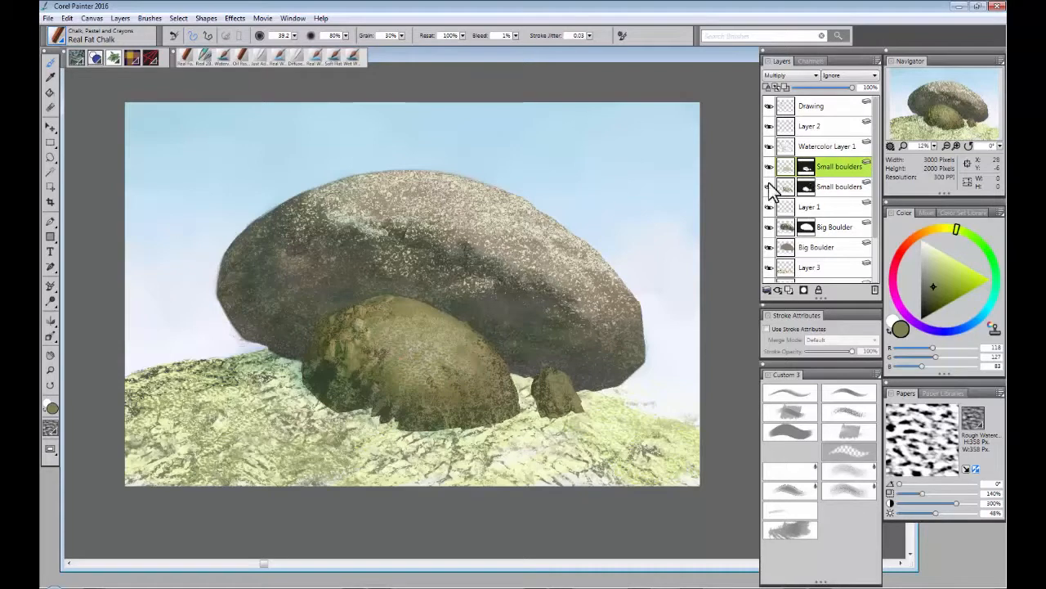
{"action": "mouse_move", "coordinate": [437, 355]}
{"action": "left_mouse_down"}
{"action": "mouse_move", "coordinate": [456, 392]}
{"action": "mouse_move", "coordinate": [422, 397]}
{"action": "mouse_move", "coordinate": [485, 371]}
{"action": "mouse_move", "coordinate": [433, 349]}
{"action": "mouse_move", "coordinate": [403, 375]}
{"action": "mouse_move", "coordinate": [370, 329]}
{"action": "mouse_move", "coordinate": [413, 309]}
{"action": "mouse_move", "coordinate": [474, 360]}
{"action": "left_mouse_up"}
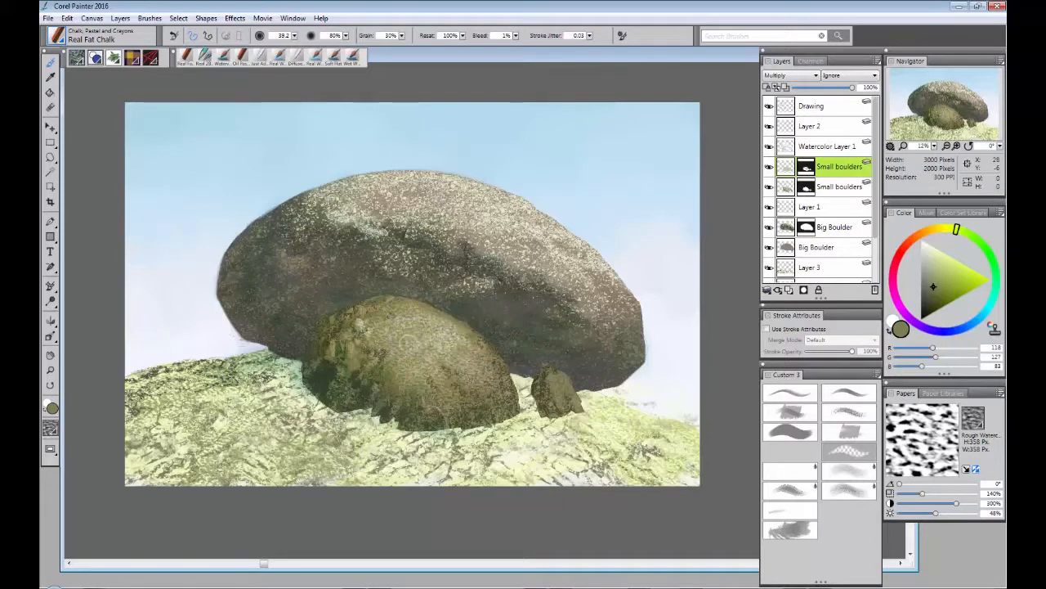
{"action": "left_click_drag", "start_coordinate": [553, 367], "coordinate": [559, 389]}
{"action": "mouse_move", "coordinate": [395, 378]}
{"action": "left_mouse_down"}
{"action": "mouse_move", "coordinate": [377, 389]}
{"action": "mouse_move", "coordinate": [389, 376]}
{"action": "mouse_move", "coordinate": [375, 383]}
{"action": "mouse_move", "coordinate": [350, 355]}
{"action": "left_mouse_up"}
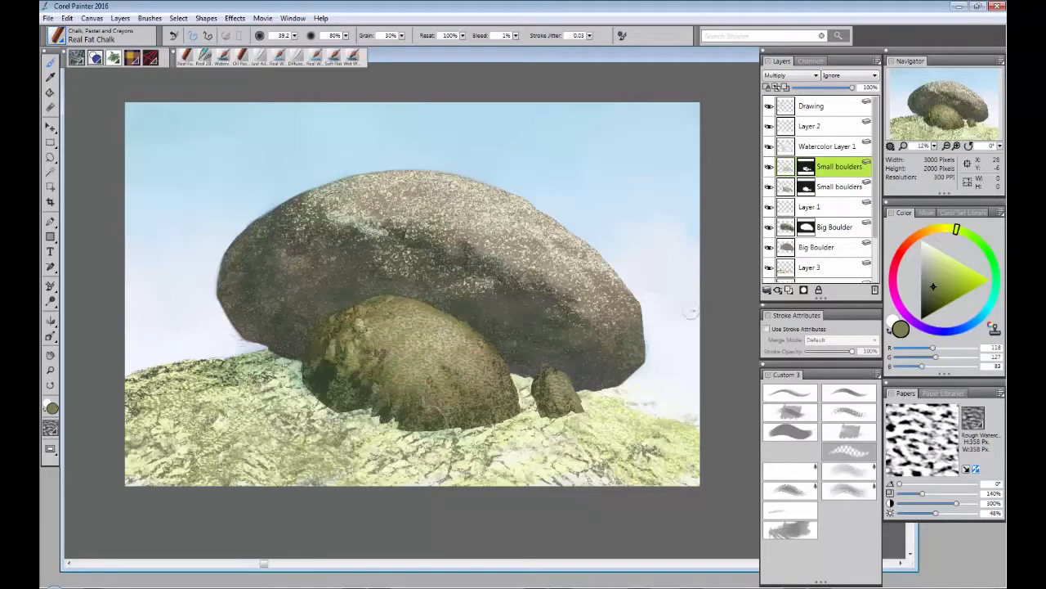
Step: Turn off grain inversion and chalk pale cream and white highlights on the top of the larger small boulder
{"action": "left_click", "coordinate": [932, 253]}
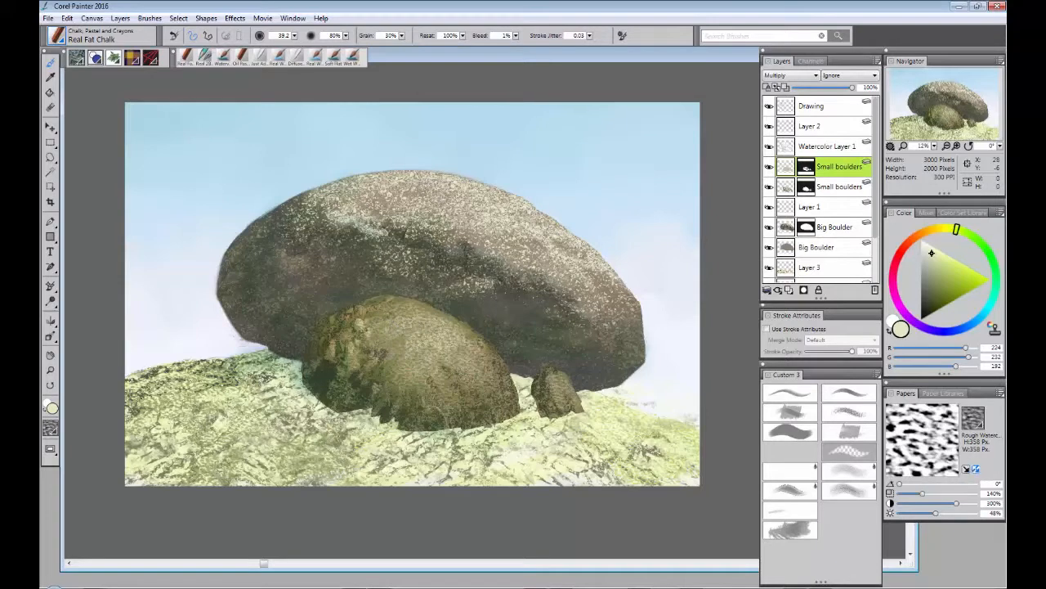
{"action": "left_click", "coordinate": [974, 469]}
{"action": "left_click_drag", "start_coordinate": [405, 330], "coordinate": [394, 327]}
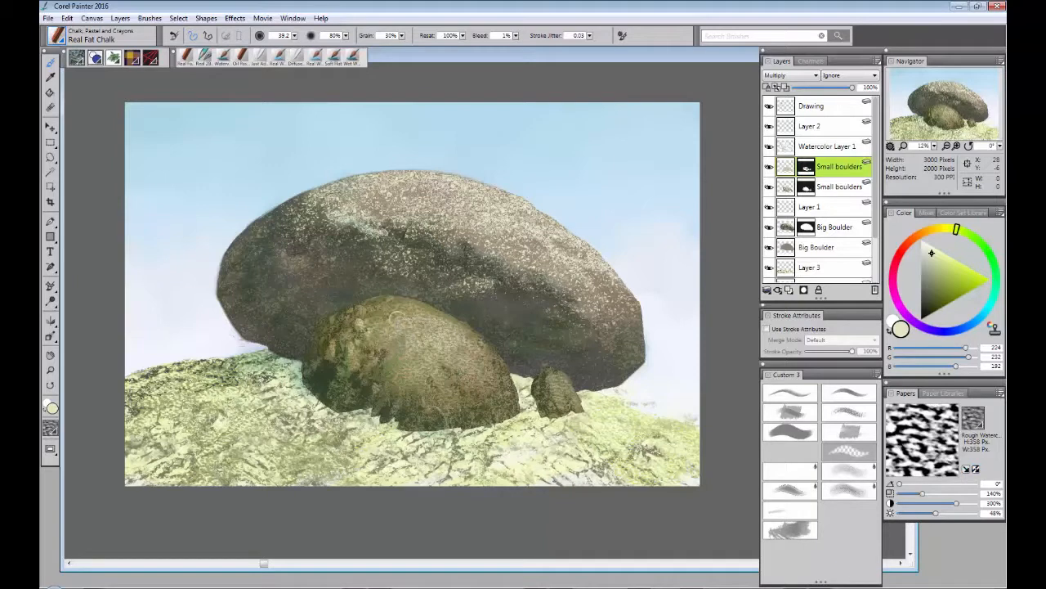
{"action": "left_click", "coordinate": [932, 249]}
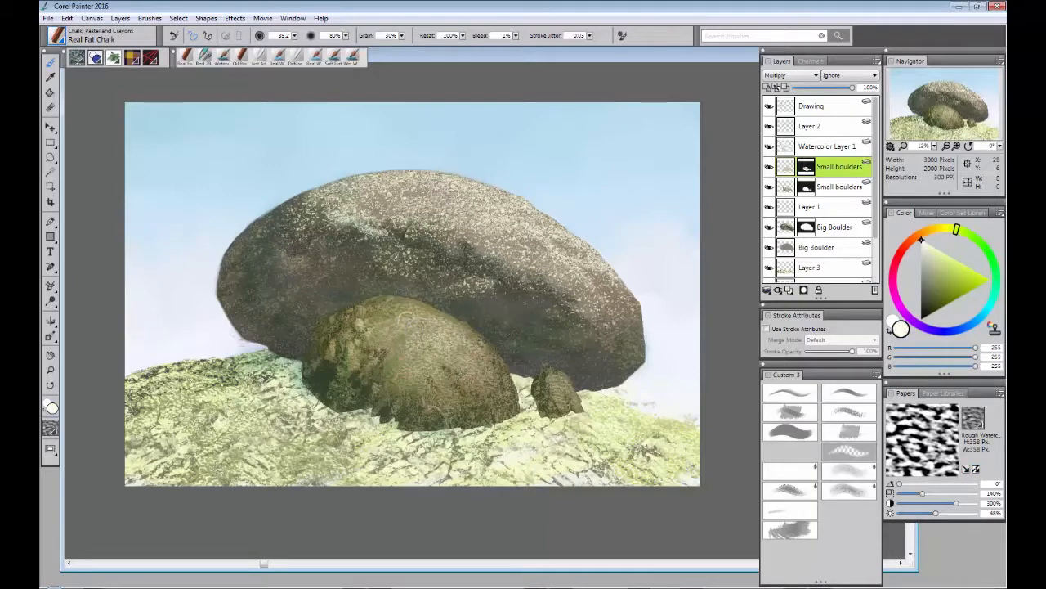
{"action": "left_click_drag", "start_coordinate": [425, 332], "coordinate": [441, 324]}
Step: Move the unmasked Big Boulder layer directly above the masked Big Boulder layer
{"action": "left_click", "coordinate": [817, 247]}
{"action": "left_click_drag", "start_coordinate": [819, 230], "coordinate": [820, 230]}
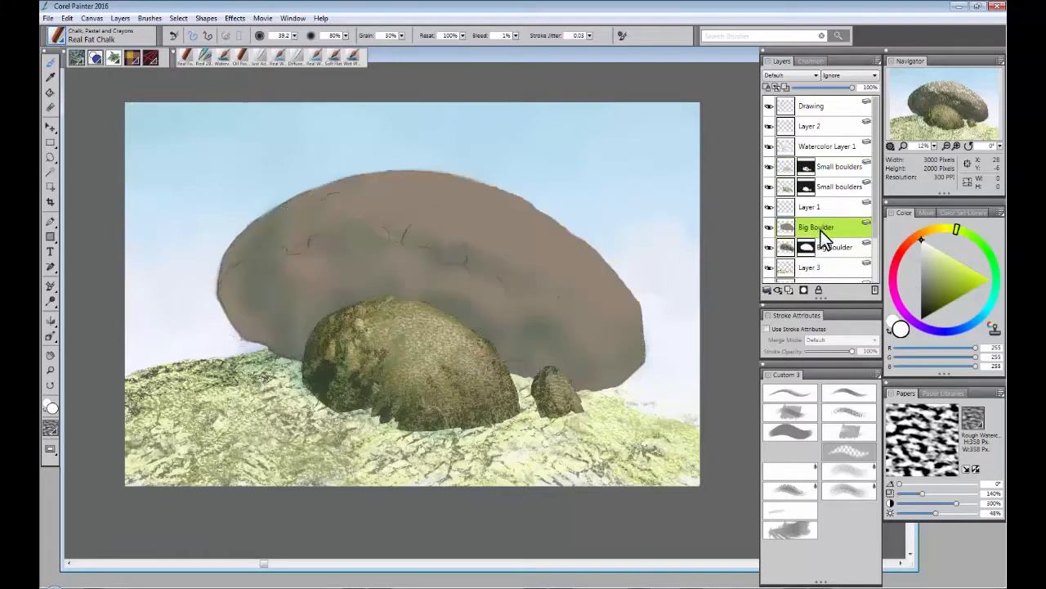
Step: Create a layer mask from transparency for the upper Big Boulder layer and set its composite method to Overlay
{"action": "left_click", "coordinate": [50, 20]}
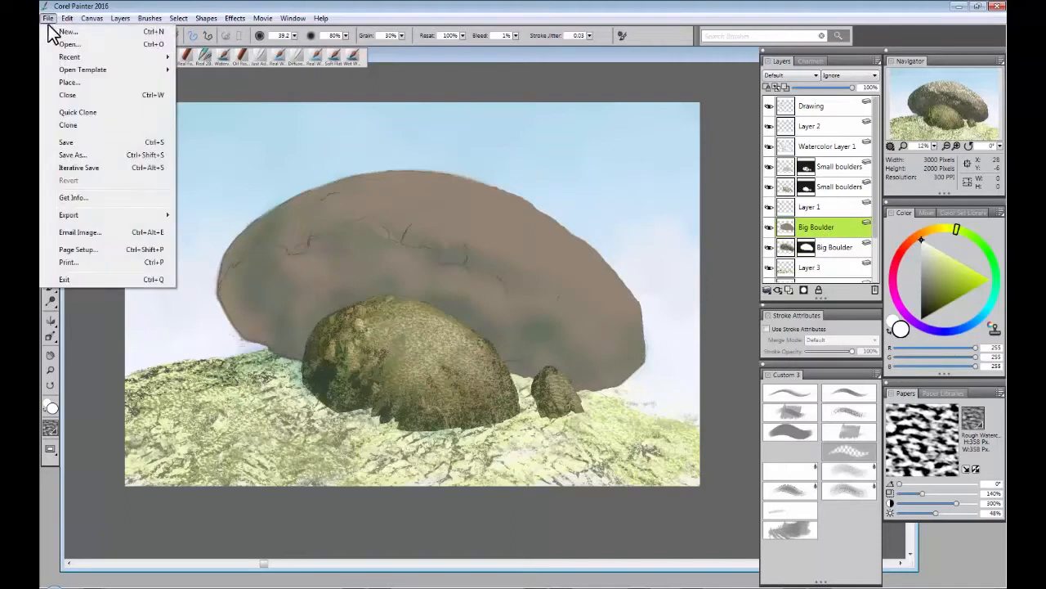
{"action": "left_click", "coordinate": [120, 18]}
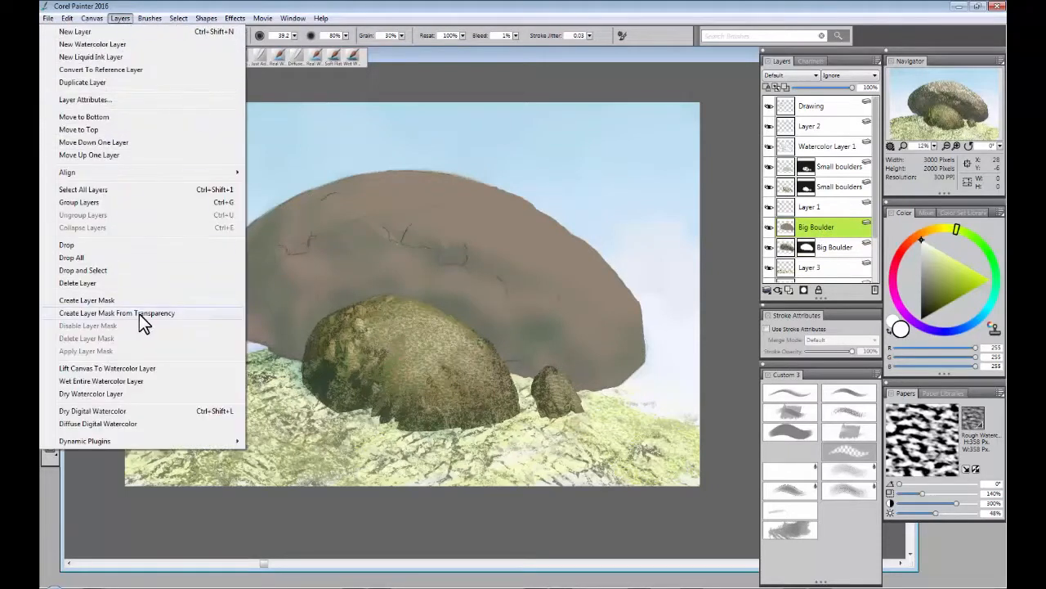
{"action": "left_click", "coordinate": [137, 314]}
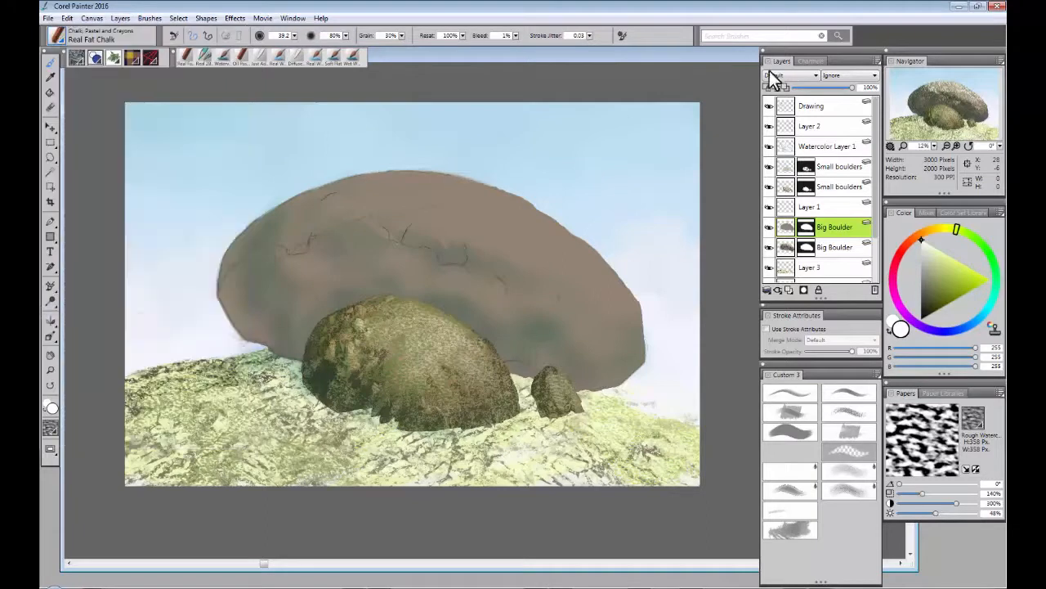
{"action": "left_click", "coordinate": [815, 75]}
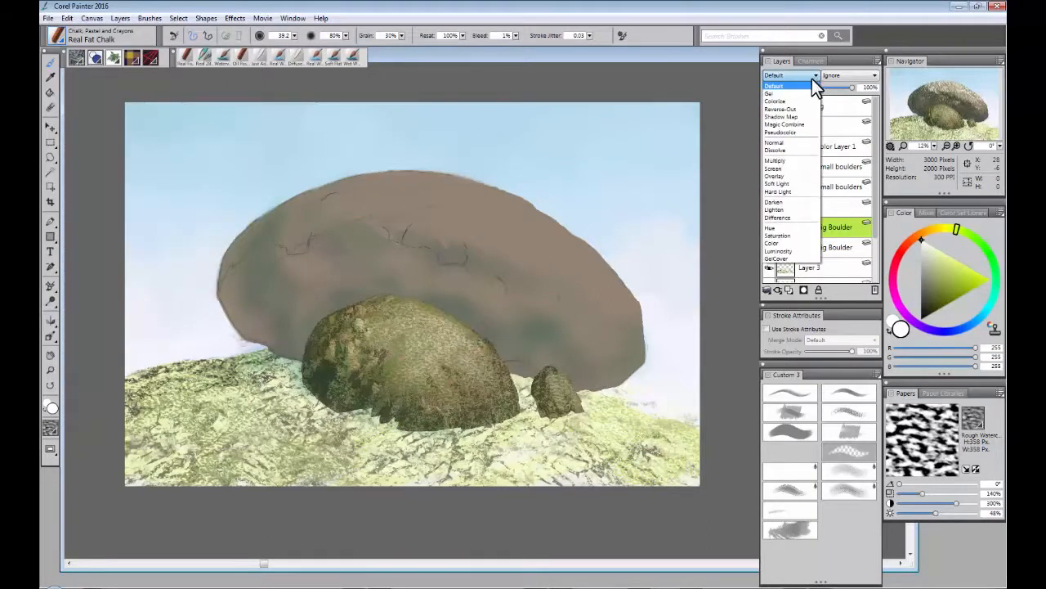
{"action": "left_click", "coordinate": [784, 176]}
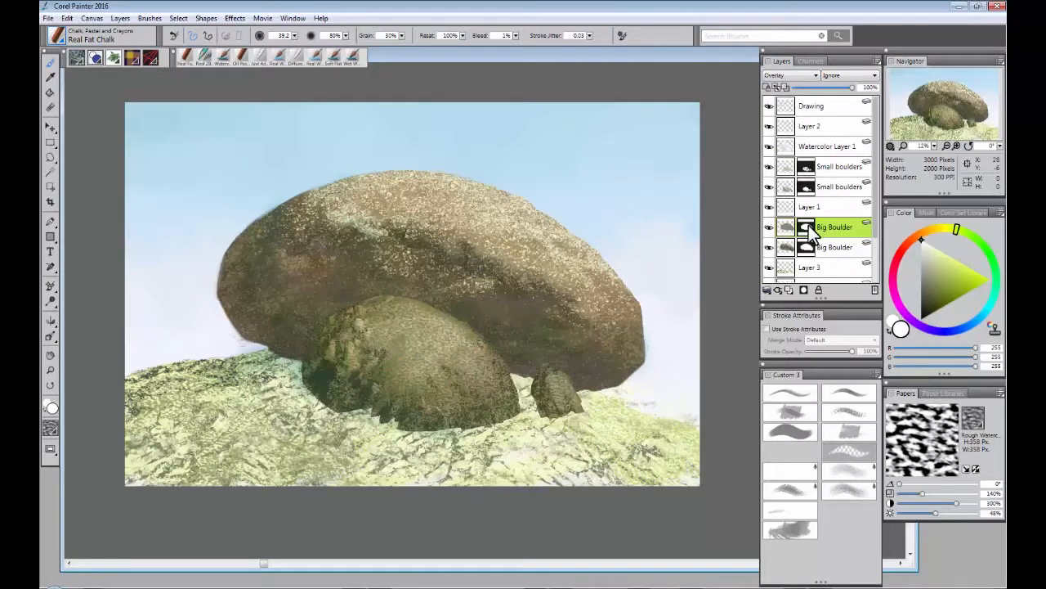
Step: Chalk dark olive texture across the middle of the big boulder and choose a pale cream color
{"action": "mouse_move", "coordinate": [932, 261]}
{"action": "left_mouse_down"}
{"action": "mouse_move", "coordinate": [934, 248]}
{"action": "mouse_move", "coordinate": [927, 304]}
{"action": "left_mouse_up"}
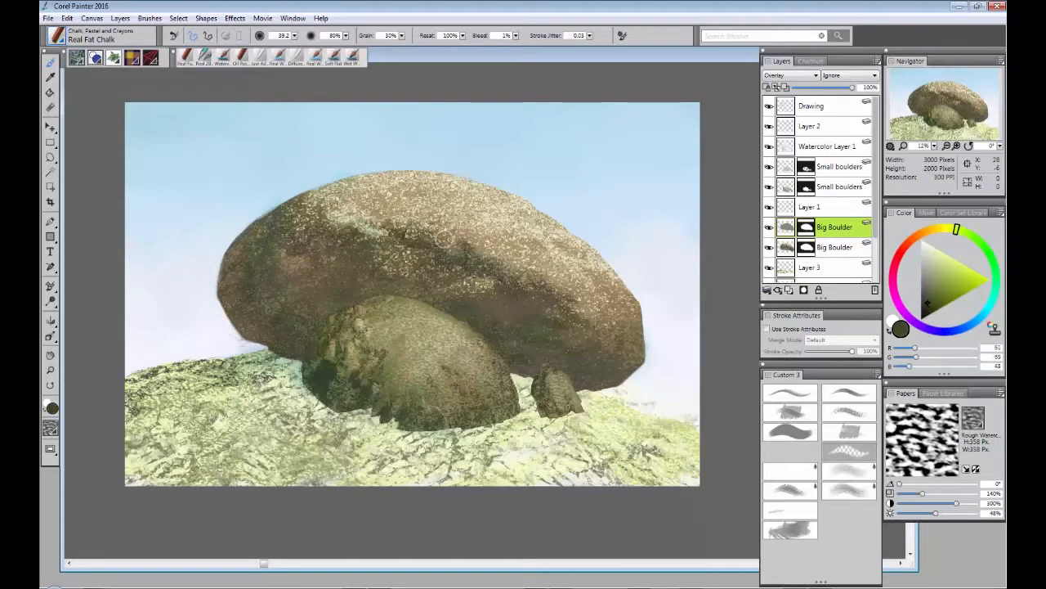
{"action": "left_click_drag", "start_coordinate": [467, 243], "coordinate": [479, 251]}
{"action": "left_click_drag", "start_coordinate": [931, 303], "coordinate": [928, 318]}
{"action": "left_click_drag", "start_coordinate": [935, 263], "coordinate": [934, 241]}
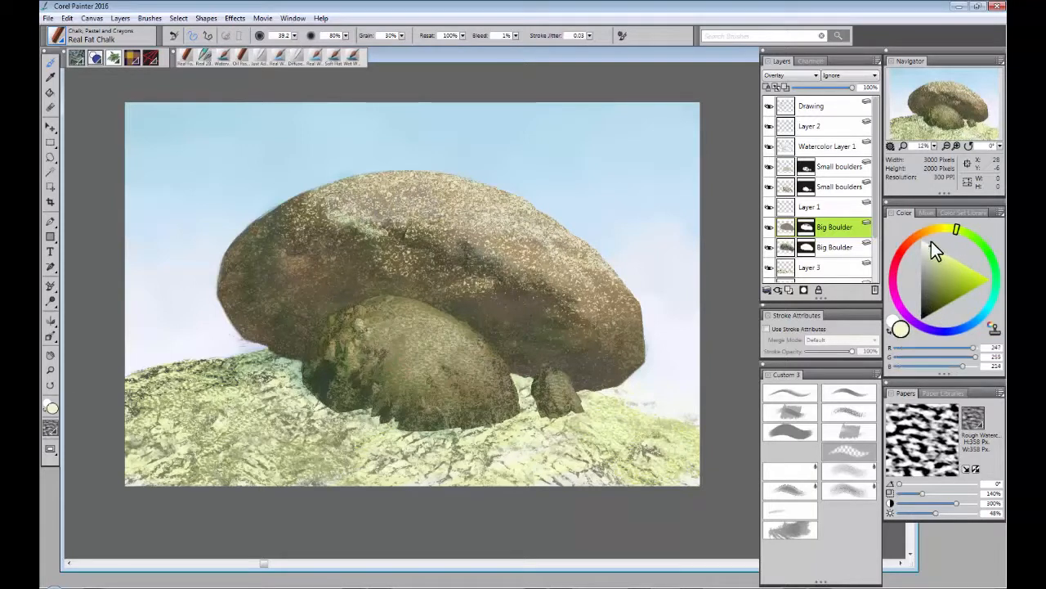
Step: Try the Multiply composite method on the upper Big Boulder layer and undo it
{"action": "left_click", "coordinate": [816, 75]}
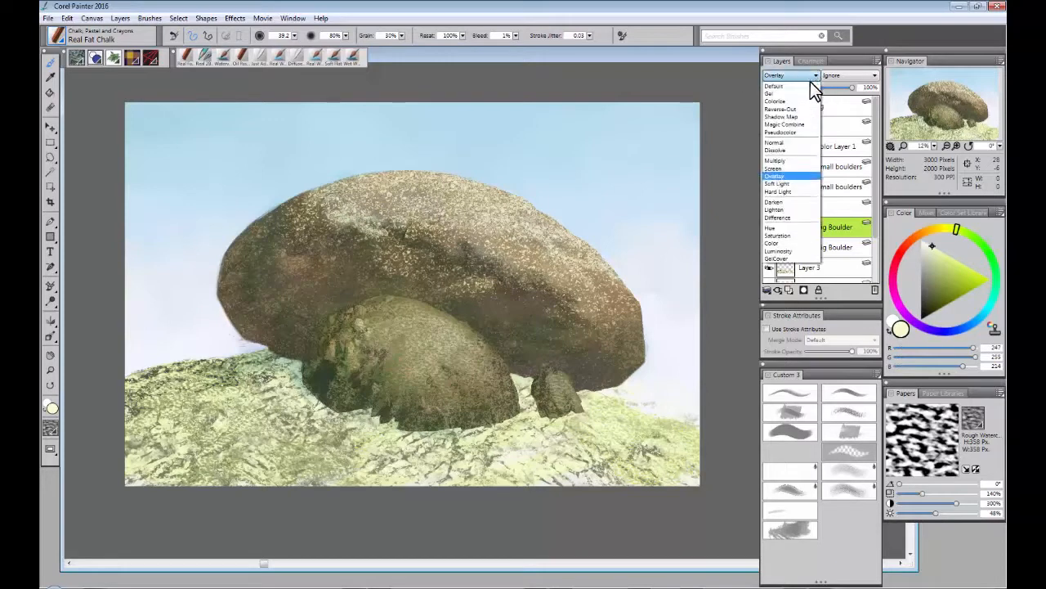
{"action": "left_click", "coordinate": [775, 160]}
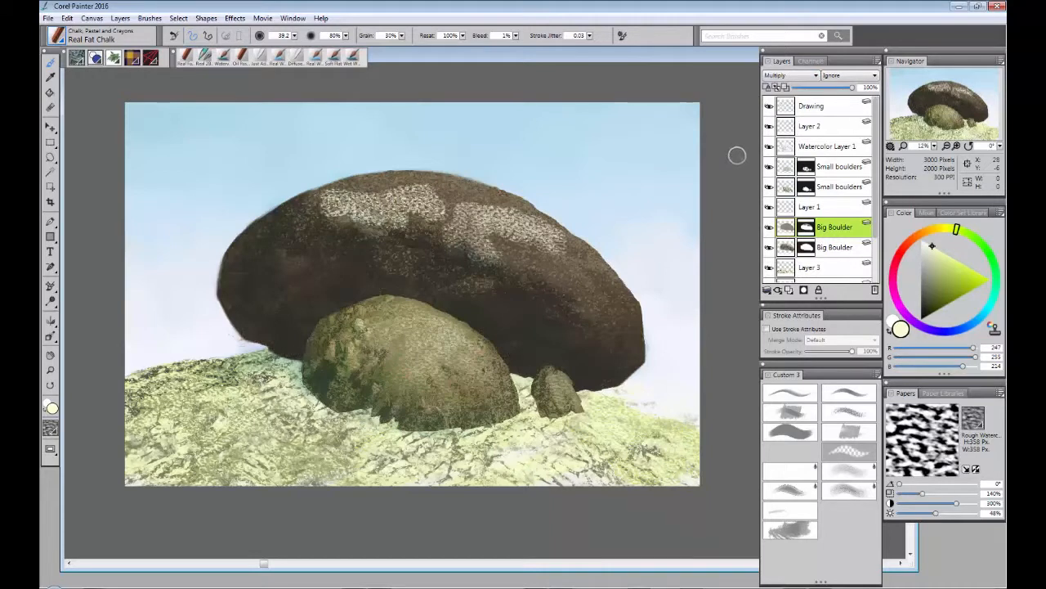
{"action": "key", "text": "ctrl+z"}
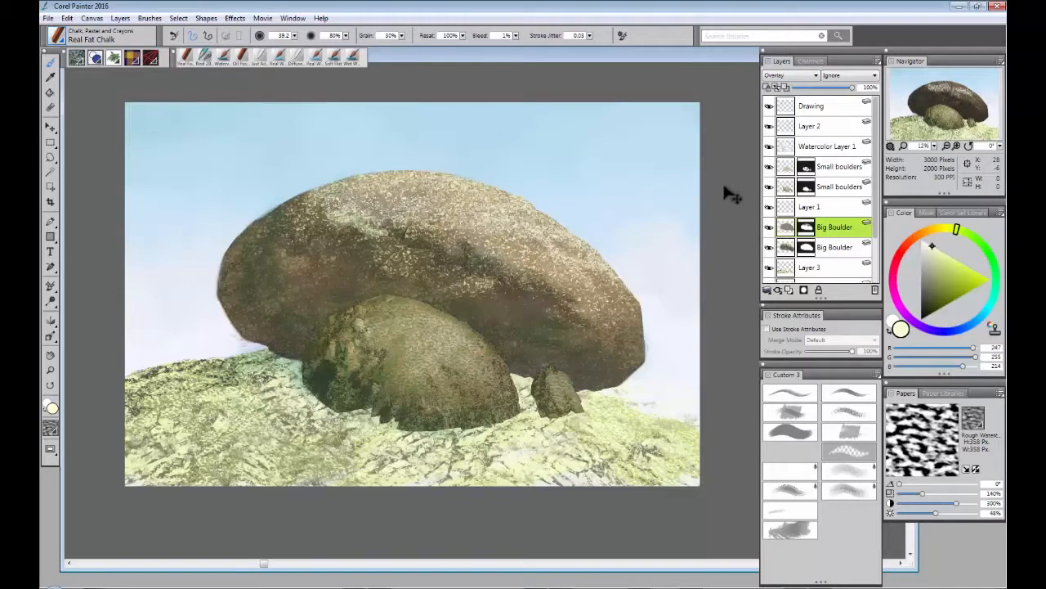
Step: Scale the paper to 251% and chalk pale cream and dark grey (R47 G47 B47) texture over the big boulder
{"action": "left_click", "coordinate": [928, 244]}
{"action": "left_click_drag", "start_coordinate": [924, 493], "coordinate": [948, 499]}
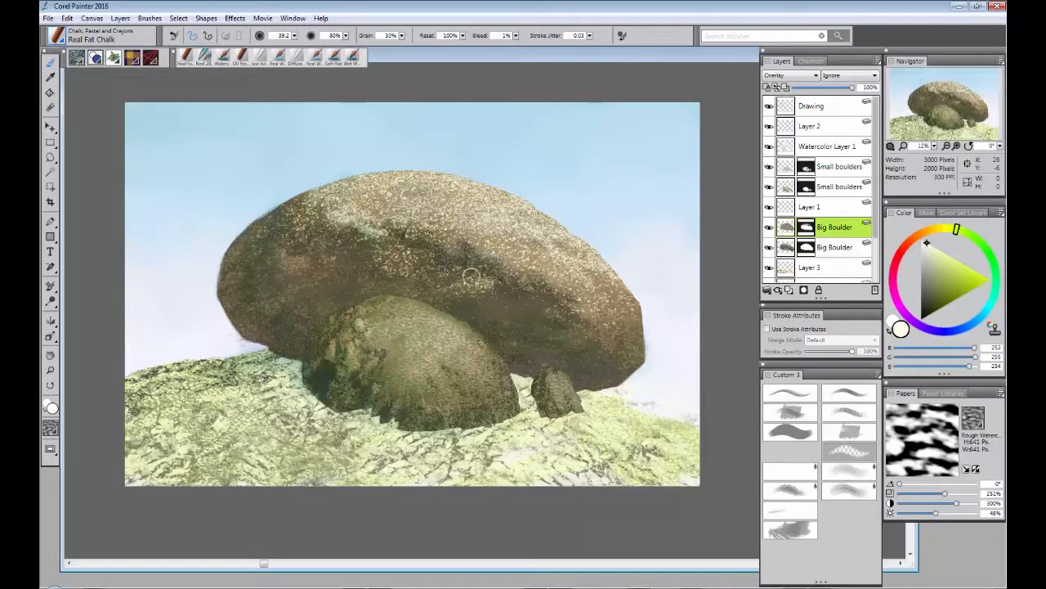
{"action": "left_click_drag", "start_coordinate": [929, 278], "coordinate": [923, 306]}
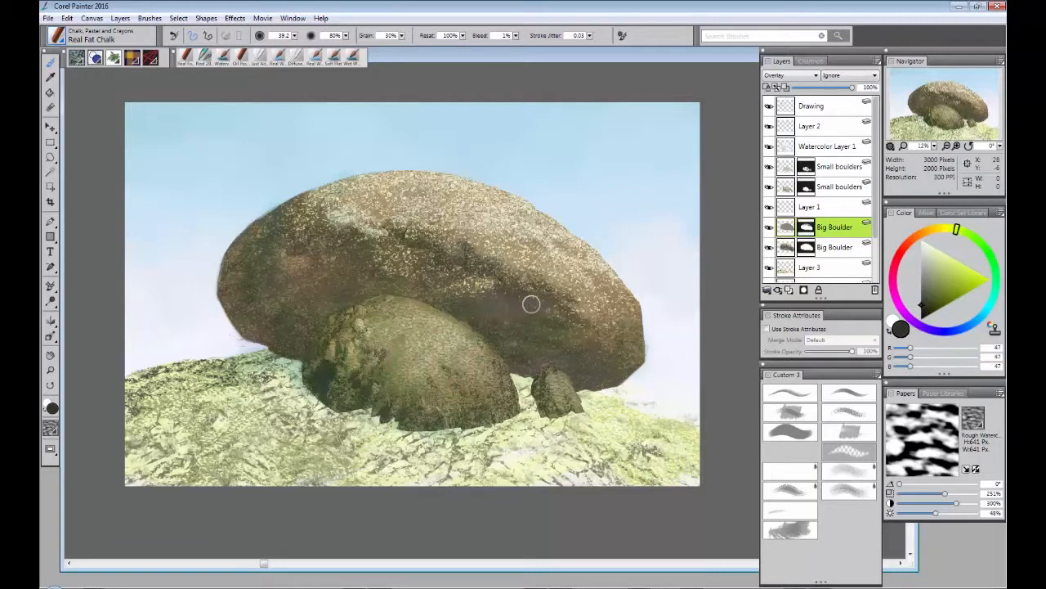
{"action": "mouse_move", "coordinate": [572, 311]}
{"action": "left_mouse_down"}
{"action": "mouse_move", "coordinate": [511, 333]}
{"action": "mouse_move", "coordinate": [506, 324]}
{"action": "mouse_move", "coordinate": [509, 341]}
{"action": "mouse_move", "coordinate": [571, 333]}
{"action": "left_mouse_up"}
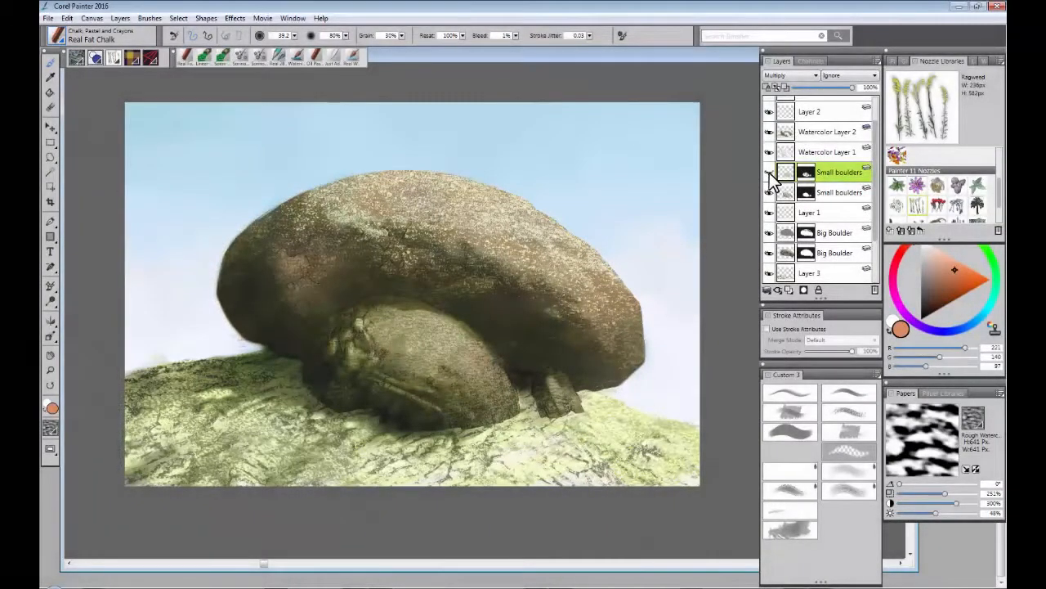
Step: Load the Rough Charcoal Paper with 126% scale, 303% contrast, 60% brightness and inverted grain
{"action": "left_click", "coordinate": [770, 174]}
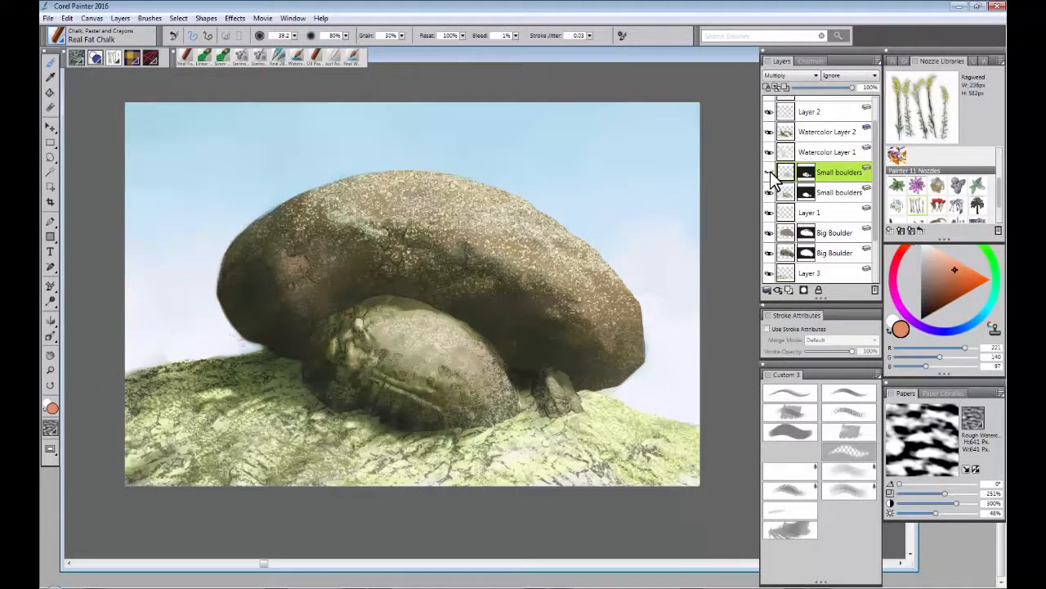
{"action": "left_click", "coordinate": [769, 174]}
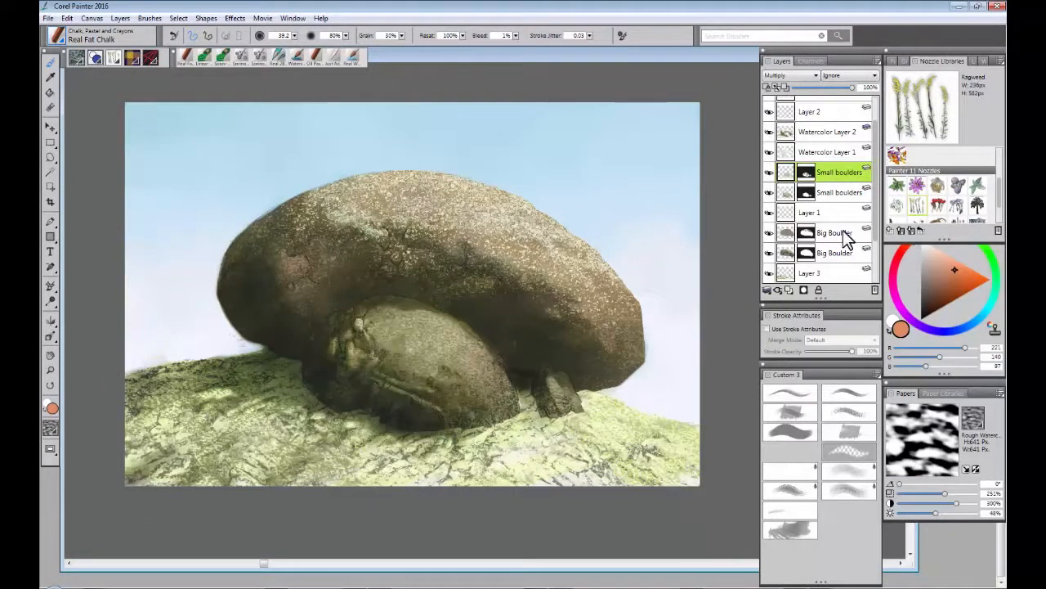
{"action": "left_click", "coordinate": [937, 393]}
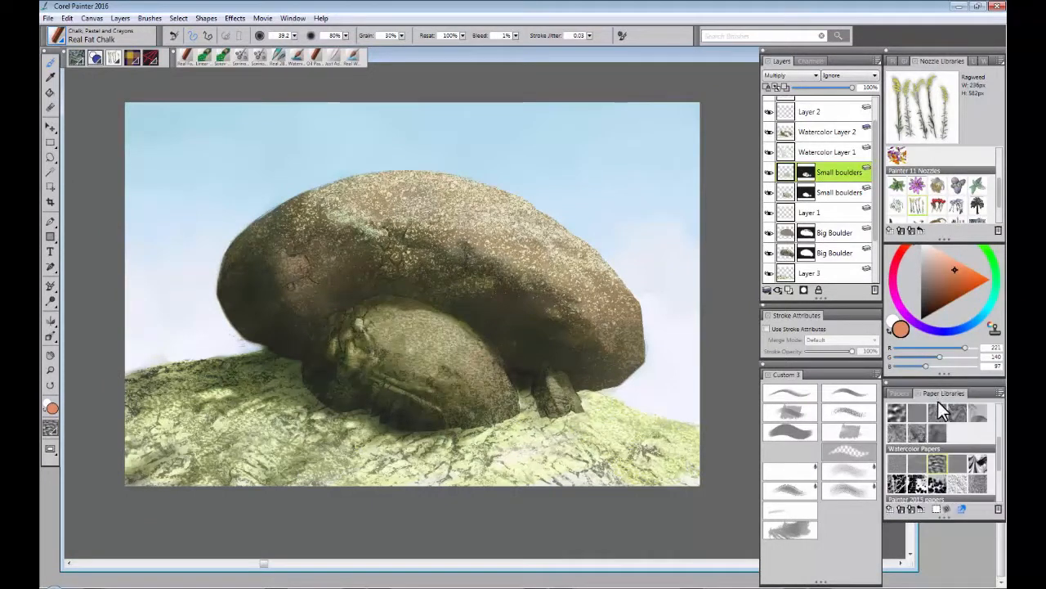
{"action": "left_click_drag", "start_coordinate": [998, 423], "coordinate": [998, 414]}
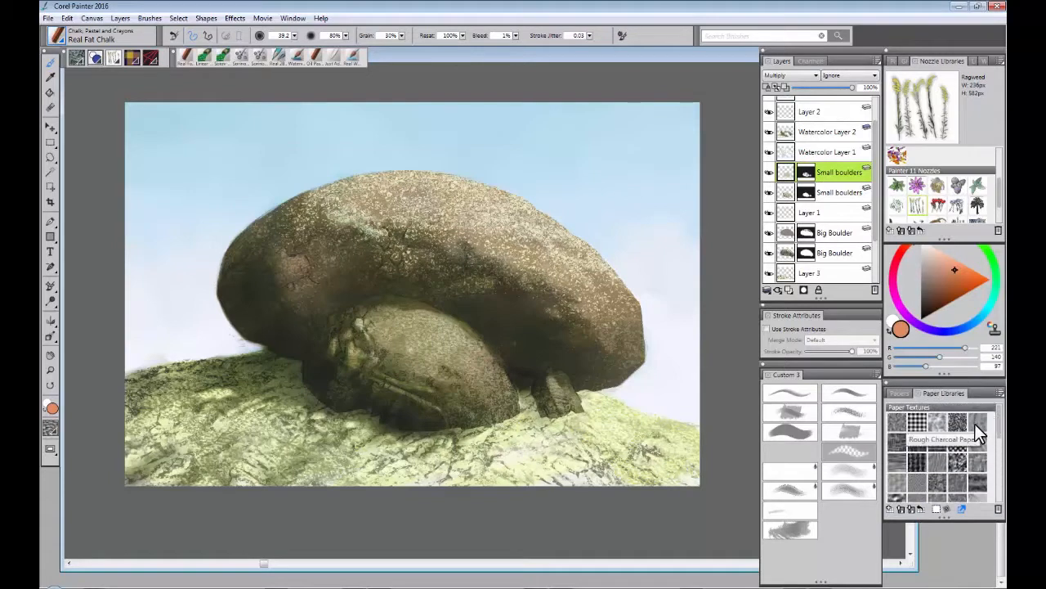
{"action": "left_click", "coordinate": [974, 427]}
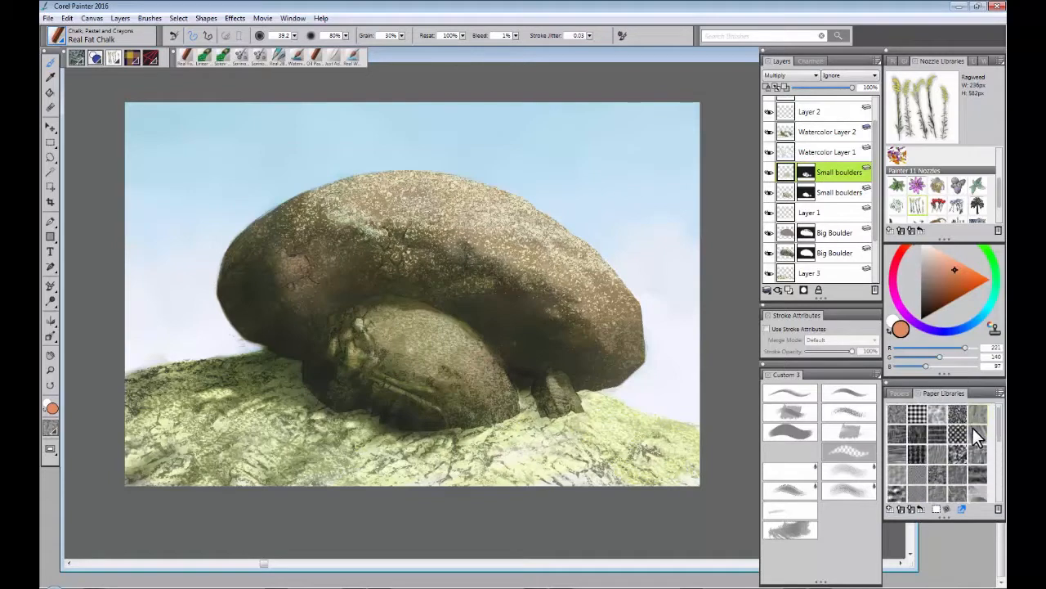
{"action": "left_click", "coordinate": [901, 394]}
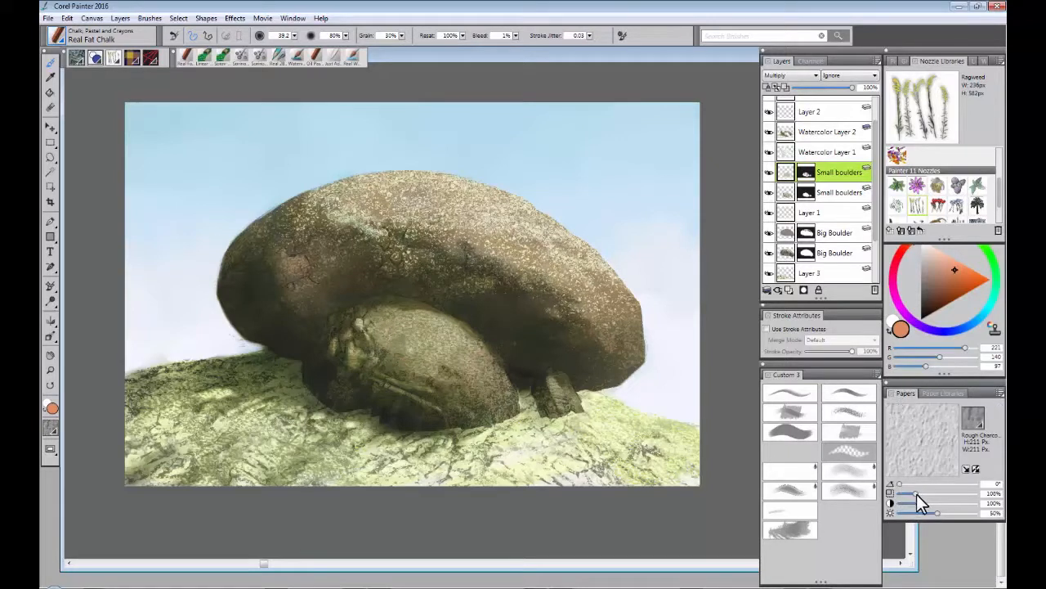
{"action": "left_click_drag", "start_coordinate": [919, 494], "coordinate": [955, 503]}
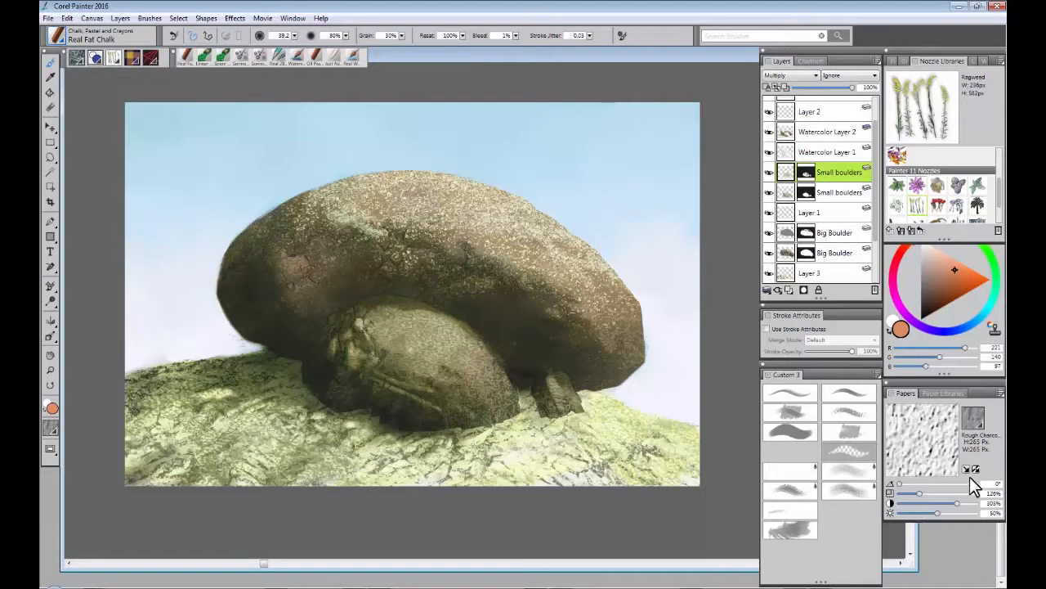
{"action": "left_click", "coordinate": [975, 470]}
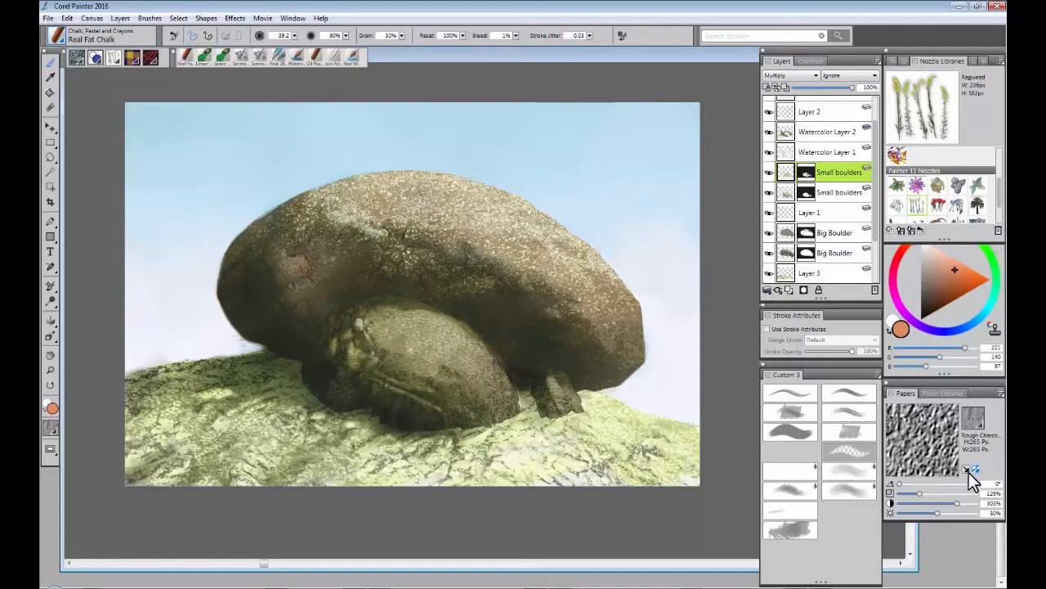
{"action": "left_click", "coordinate": [944, 513]}
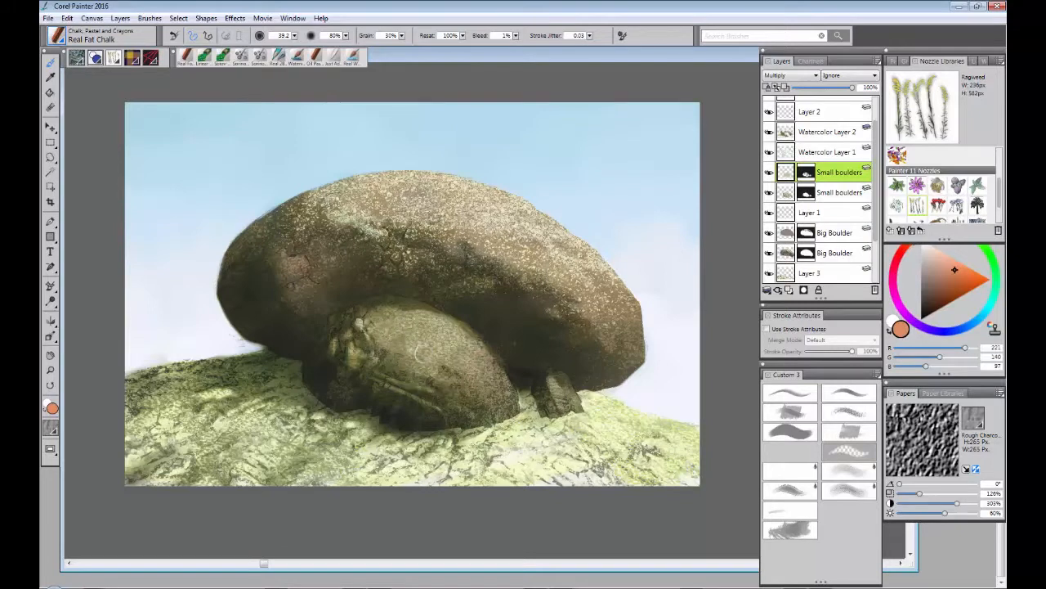
Step: Add a new layer above the upper Small boulders layer and set the chalk size to 38
{"action": "left_click", "coordinate": [416, 361], "text": "alt"}
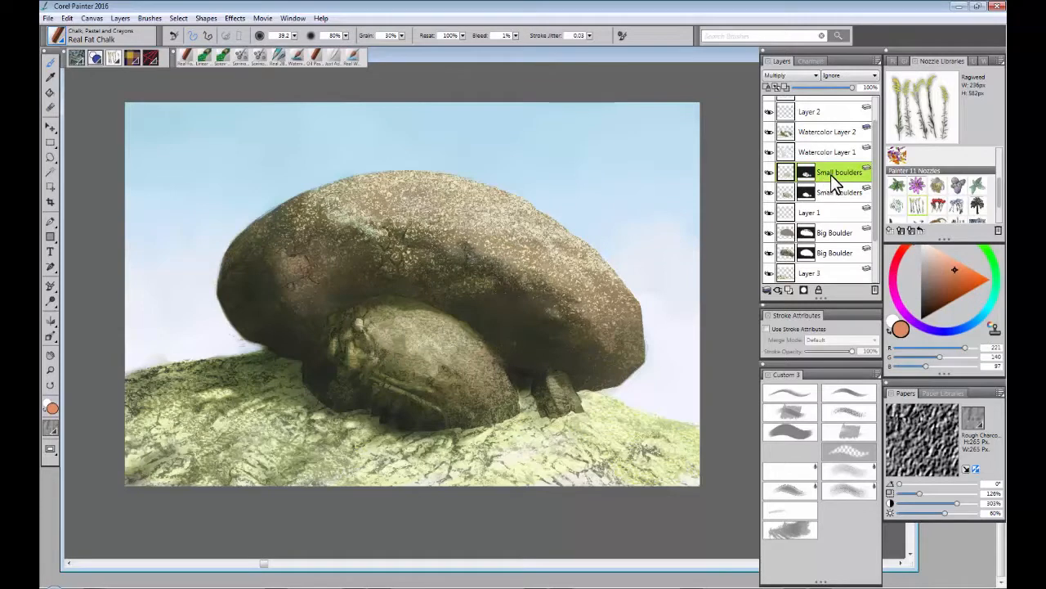
{"action": "left_click", "coordinate": [789, 290]}
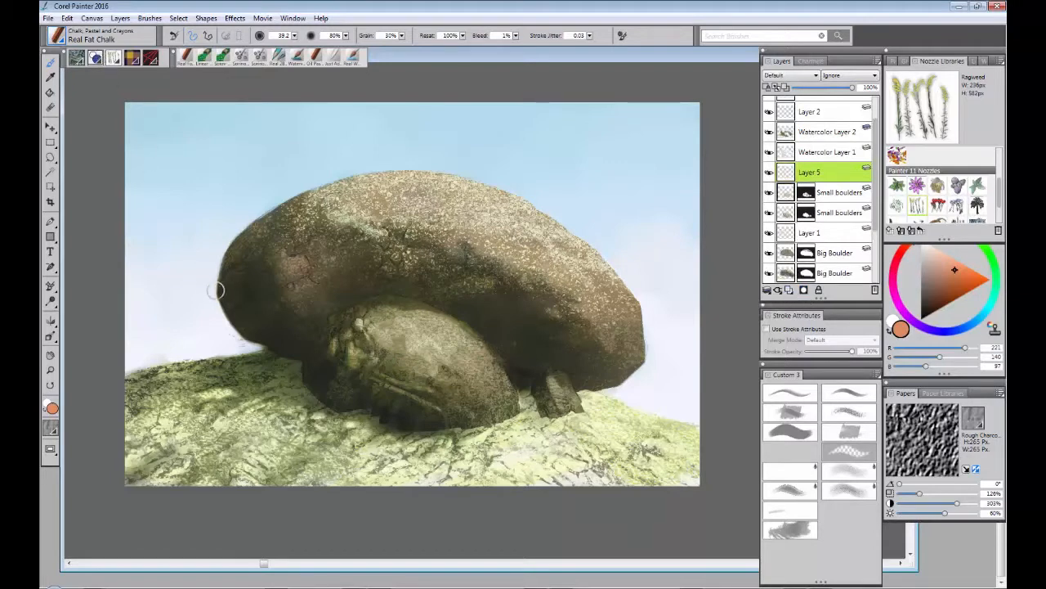
{"action": "left_click_drag", "start_coordinate": [96, 280], "coordinate": [107, 282]}
Step: Turn off grain inversion and chalk pale cream (R246 G242 B212) highlights on the top of the larger small boulder
{"action": "left_click", "coordinate": [425, 331], "text": "alt"}
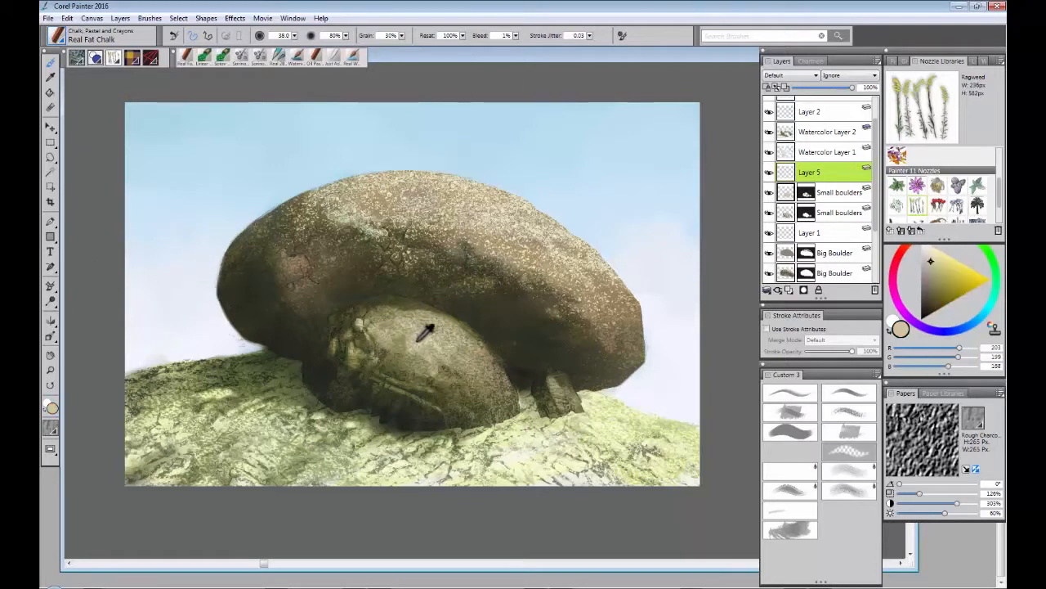
{"action": "left_click", "coordinate": [931, 250]}
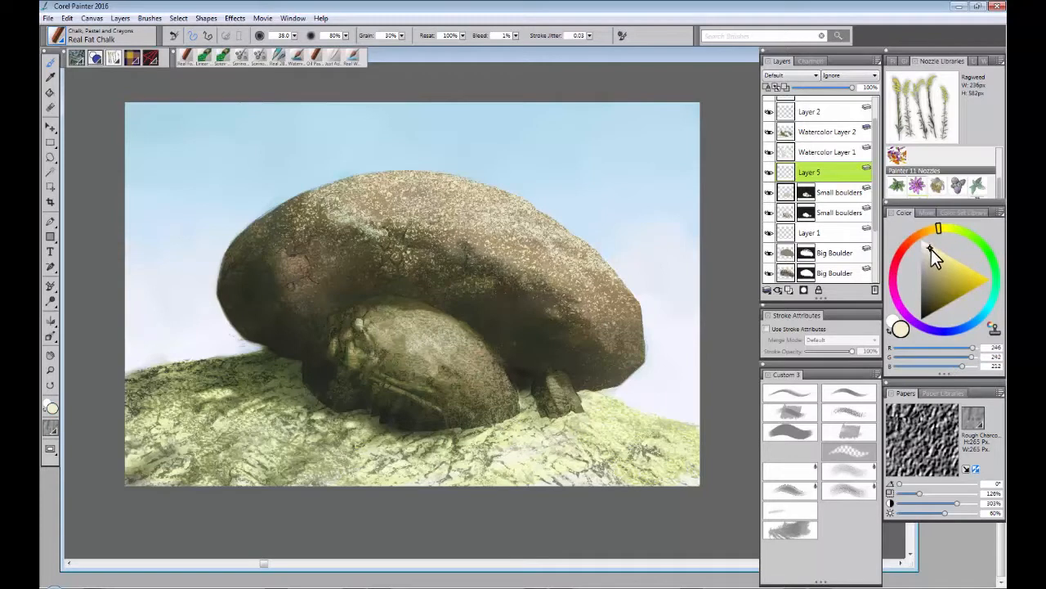
{"action": "left_click", "coordinate": [970, 469]}
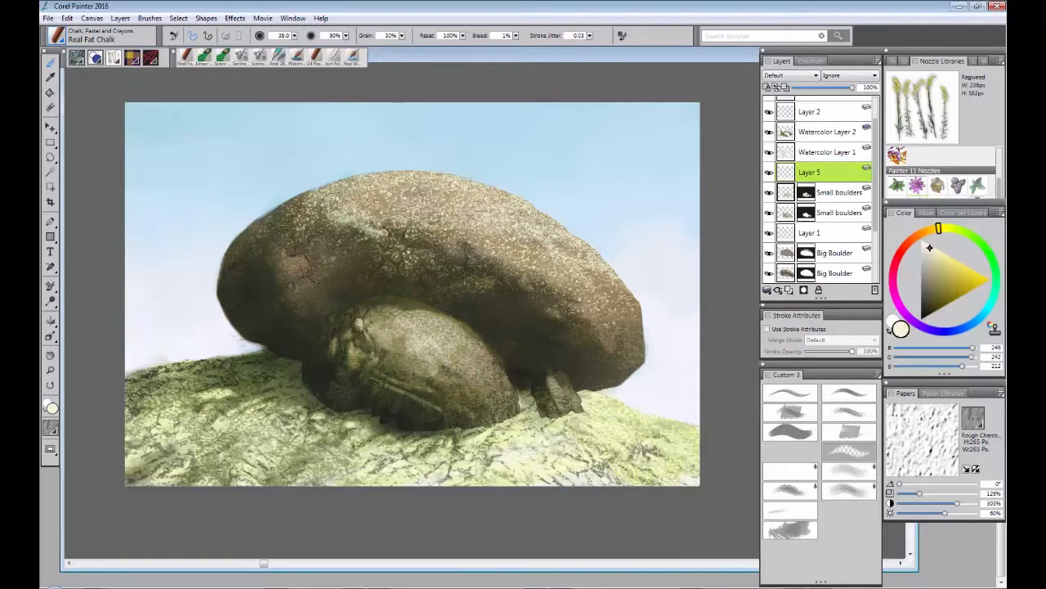
{"action": "left_click_drag", "start_coordinate": [404, 327], "coordinate": [406, 327]}
Step: Load the French Watercolor Paper and set its scale to 290% and contrast to 336%
{"action": "left_click", "coordinate": [940, 394]}
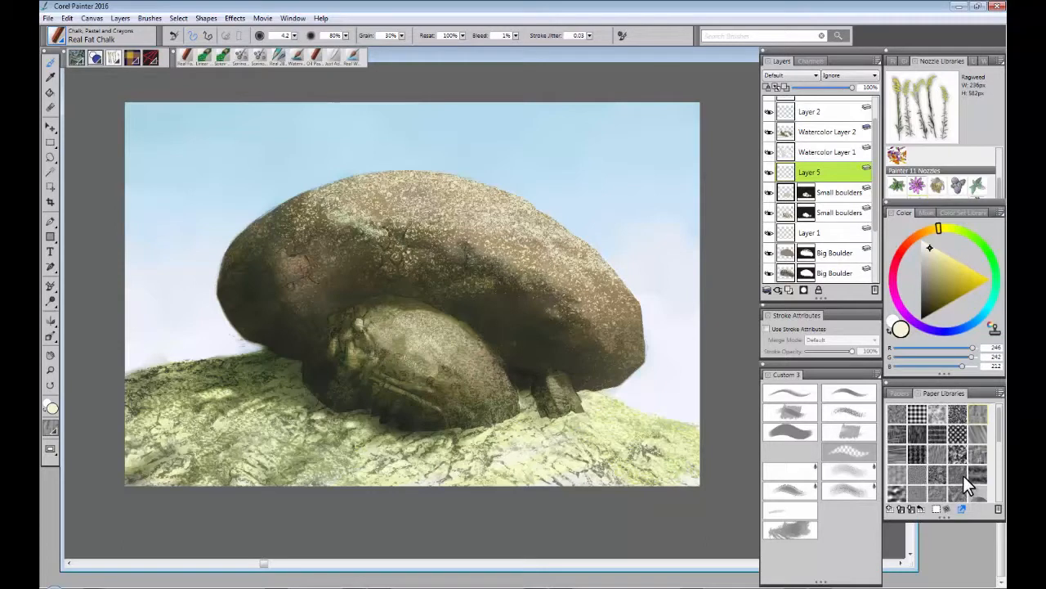
{"action": "left_click_drag", "start_coordinate": [999, 438], "coordinate": [981, 459]}
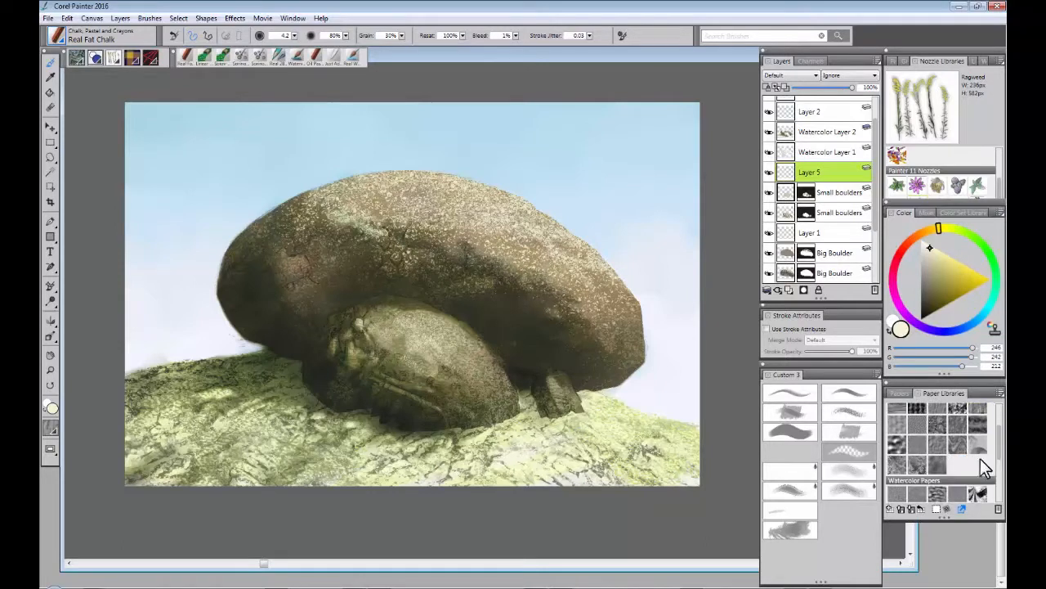
{"action": "left_click", "coordinate": [937, 446]}
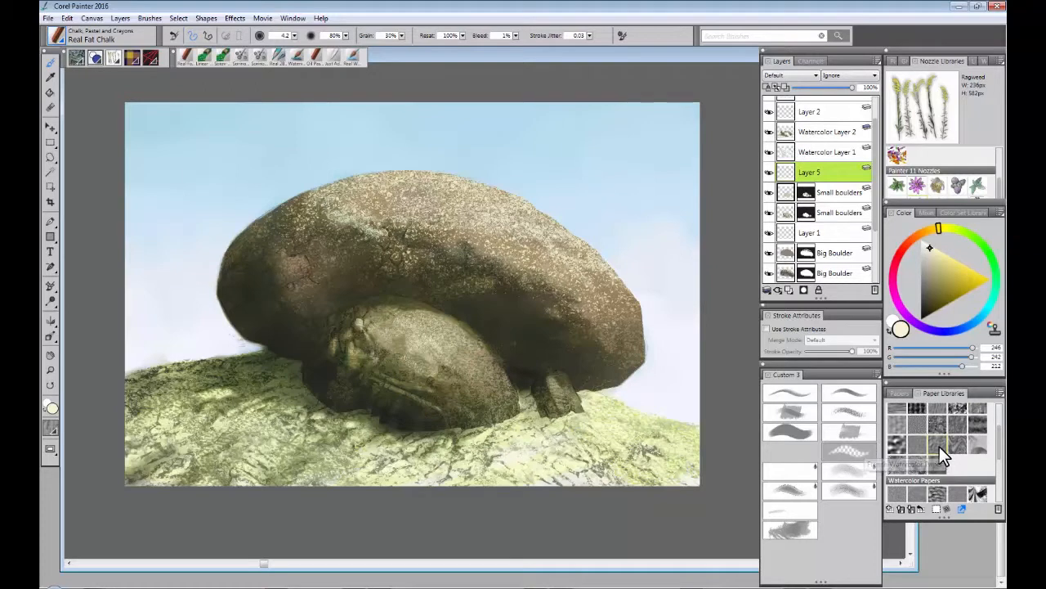
{"action": "left_click", "coordinate": [903, 393]}
{"action": "mouse_move", "coordinate": [912, 493]}
{"action": "left_mouse_down"}
{"action": "mouse_move", "coordinate": [959, 495]}
{"action": "mouse_move", "coordinate": [921, 504]}
{"action": "left_mouse_up"}
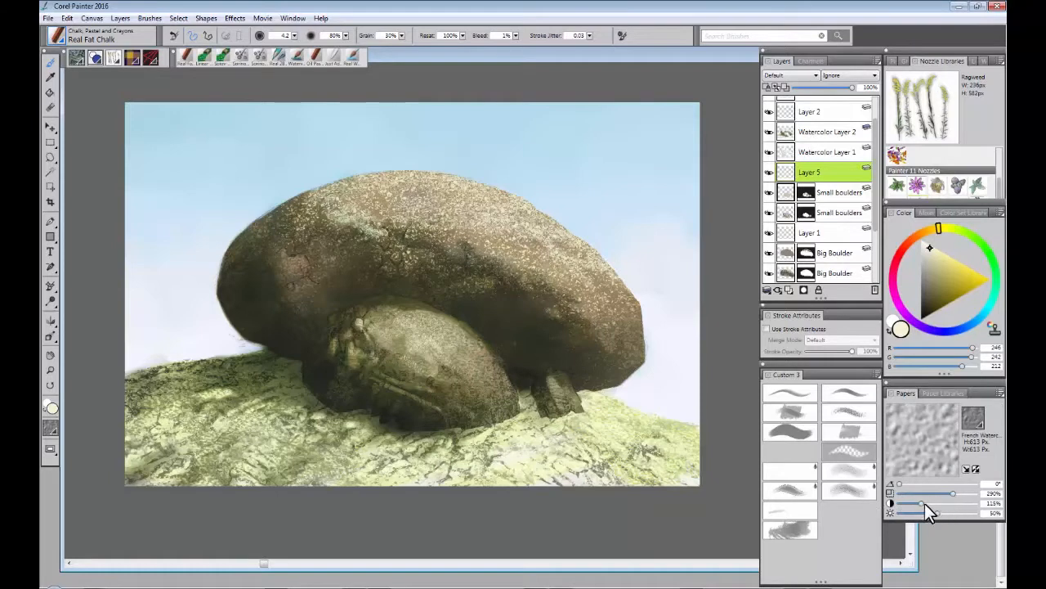
{"action": "left_click_drag", "start_coordinate": [966, 502], "coordinate": [960, 503]}
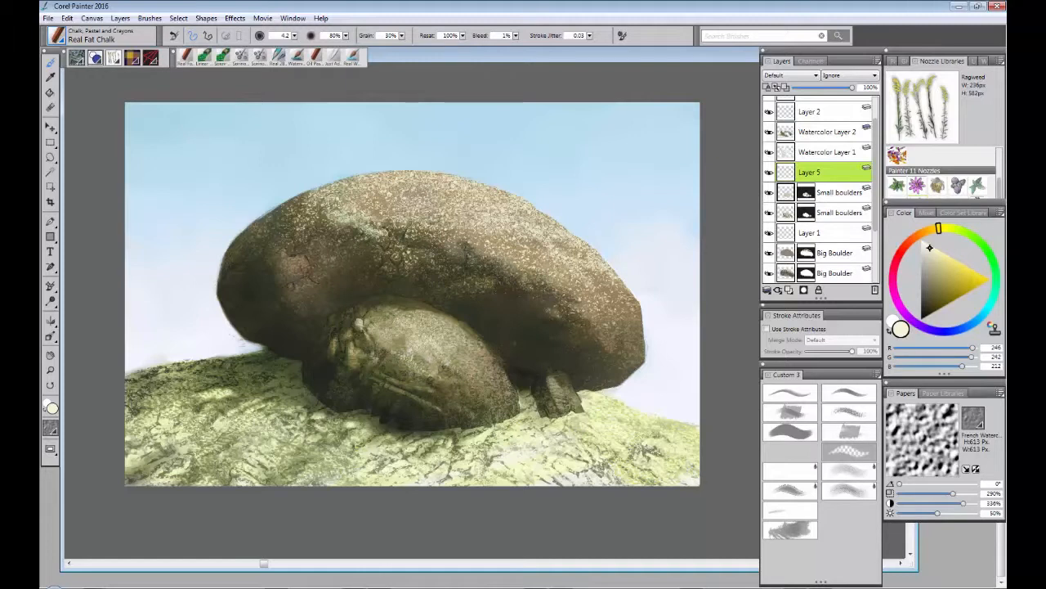
Step: Chalk pale cream grain over the larger small boulder with a 96.9 brush at 57% opacity
{"action": "left_click_drag", "start_coordinate": [433, 315], "coordinate": [452, 315]}
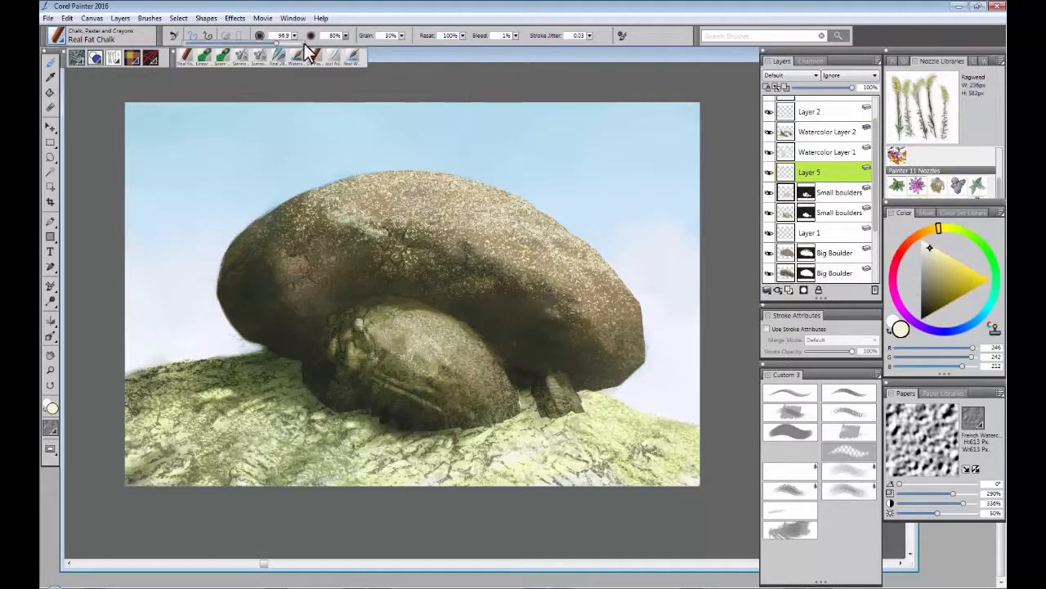
{"action": "mouse_move", "coordinate": [418, 344]}
{"action": "left_mouse_down"}
{"action": "mouse_move", "coordinate": [398, 317]}
{"action": "mouse_move", "coordinate": [384, 320]}
{"action": "mouse_move", "coordinate": [490, 369]}
{"action": "mouse_move", "coordinate": [491, 406]}
{"action": "left_mouse_up"}
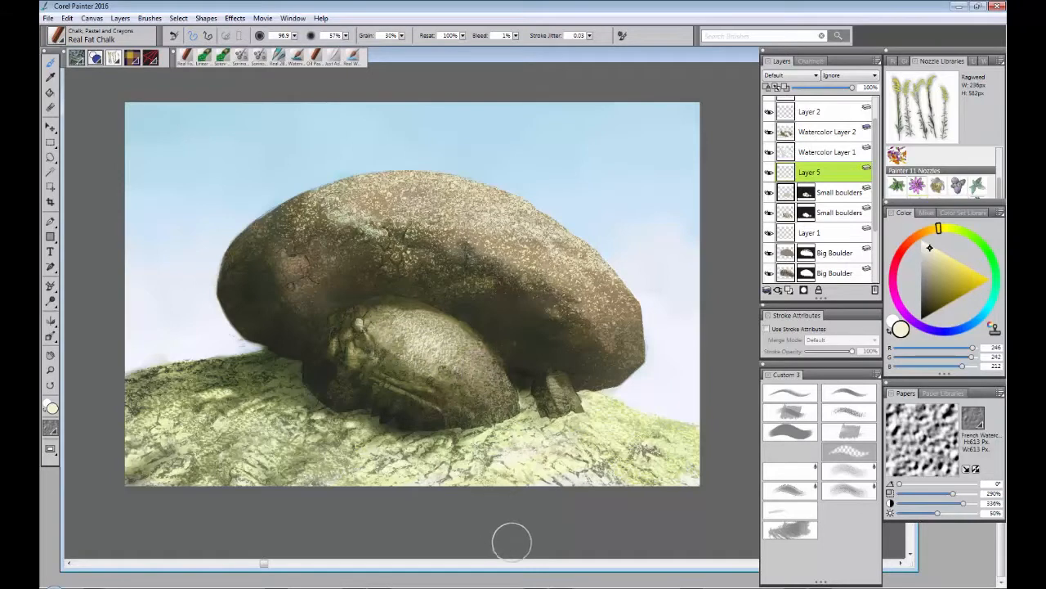
Step: Select the upper Big Boulder layer and chalk pale cream (R250 G252 B220) highlights along the big boulder's upper right edge
{"action": "left_click_drag", "start_coordinate": [478, 276], "coordinate": [479, 277]}
{"action": "left_click", "coordinate": [785, 258]}
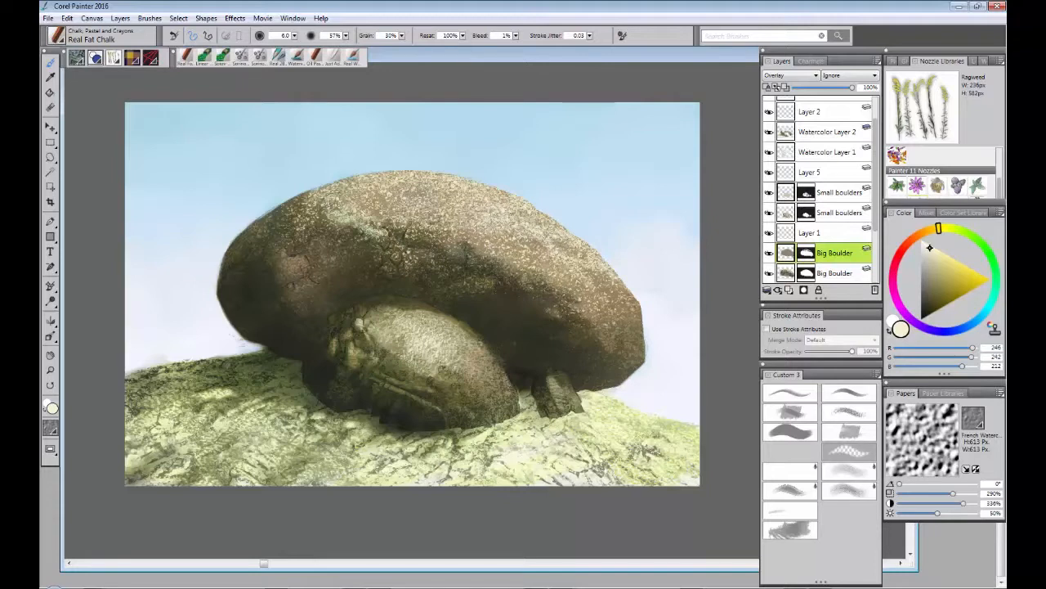
{"action": "left_click", "coordinate": [485, 218], "text": "alt"}
{"action": "left_click", "coordinate": [930, 246]}
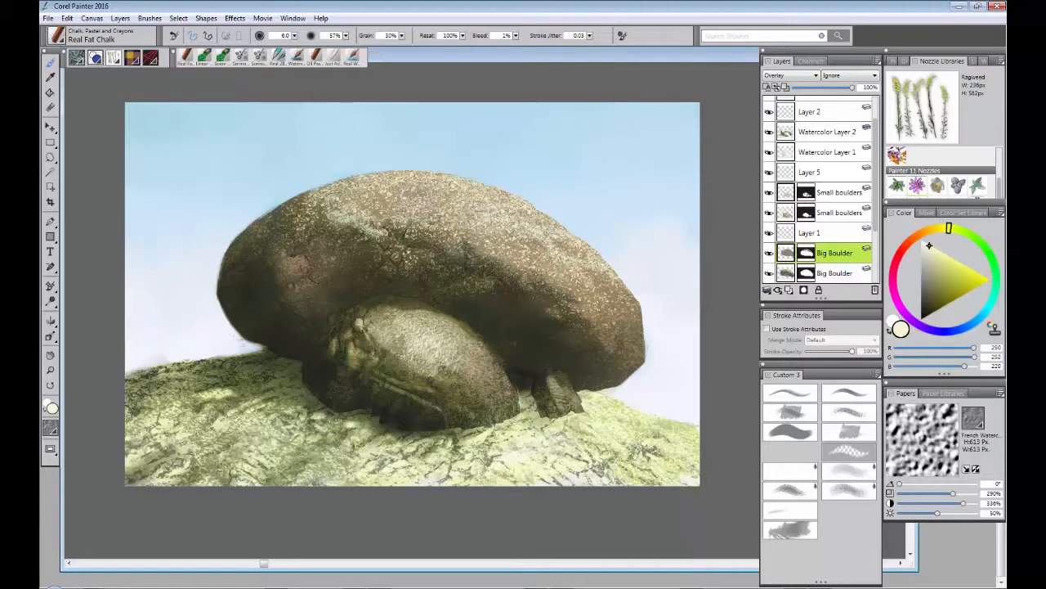
{"action": "mouse_move", "coordinate": [508, 196]}
{"action": "left_mouse_down"}
{"action": "mouse_move", "coordinate": [521, 197]}
{"action": "mouse_move", "coordinate": [470, 187]}
{"action": "left_mouse_up"}
{"action": "left_click_drag", "start_coordinate": [532, 202], "coordinate": [558, 219]}
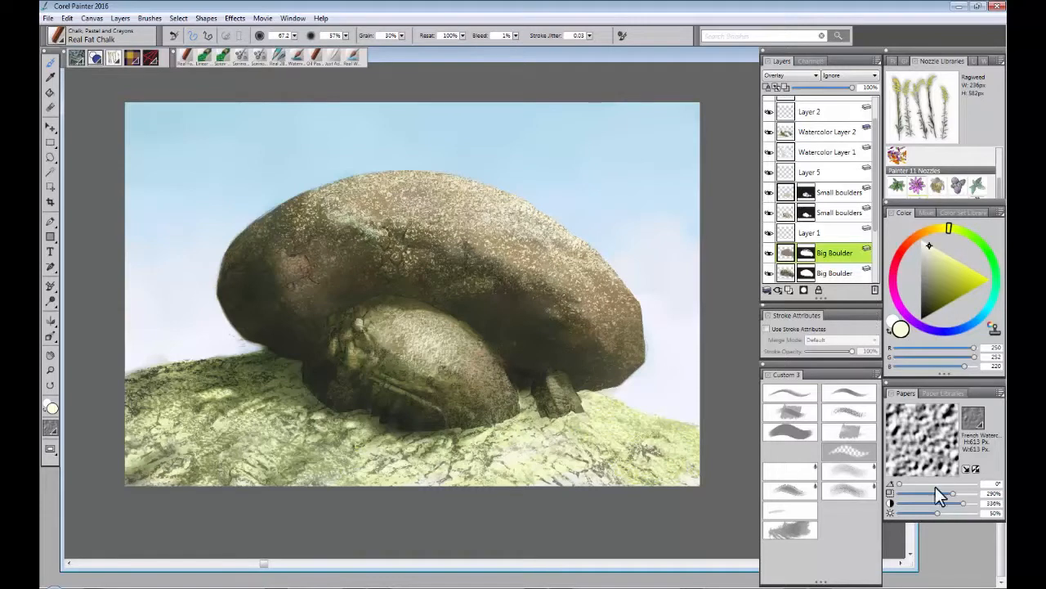
Step: Reduce the paper scale to 231% and chalk finer pale cream grain across the big boulder's top and right side
{"action": "left_click_drag", "start_coordinate": [953, 492], "coordinate": [941, 493]}
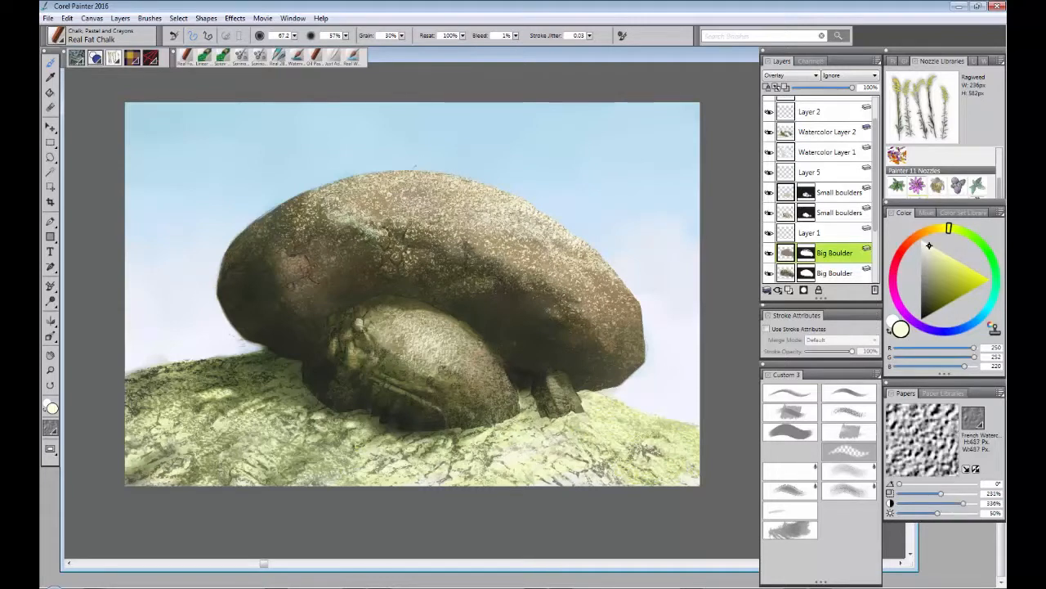
{"action": "left_click_drag", "start_coordinate": [413, 179], "coordinate": [387, 180]}
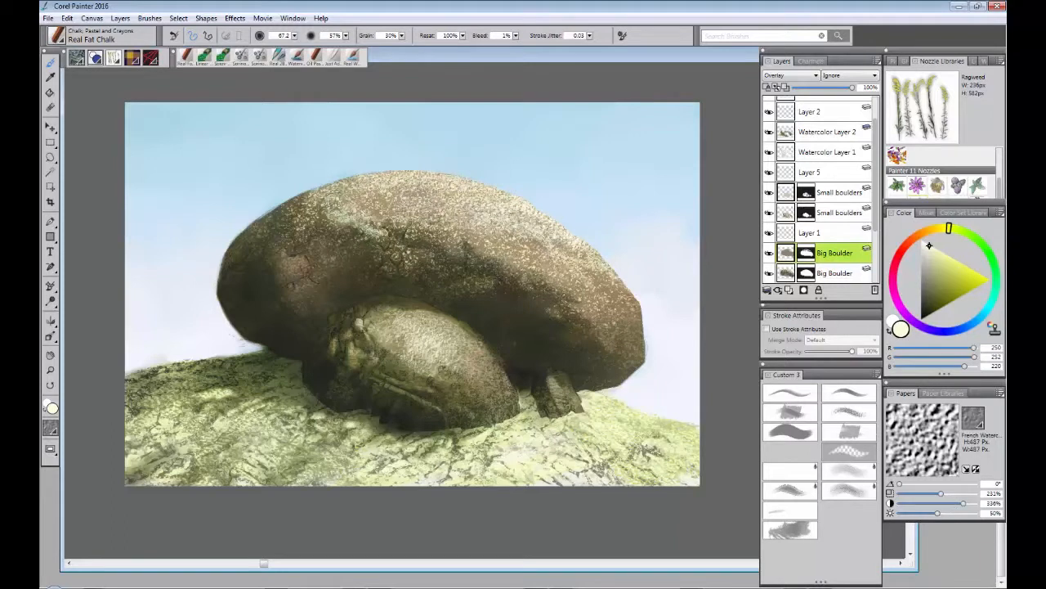
{"action": "left_click", "coordinate": [524, 88], "text": "ctrl+alt"}
{"action": "left_click", "coordinate": [524, 115], "text": "ctrl+alt"}
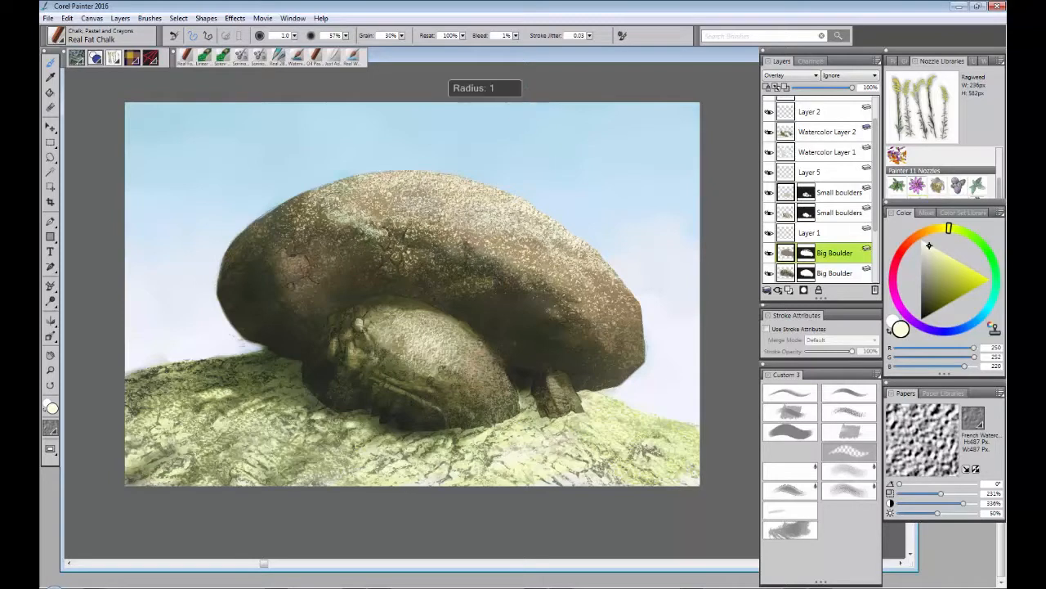
{"action": "left_click_drag", "start_coordinate": [524, 116], "coordinate": [529, 116]}
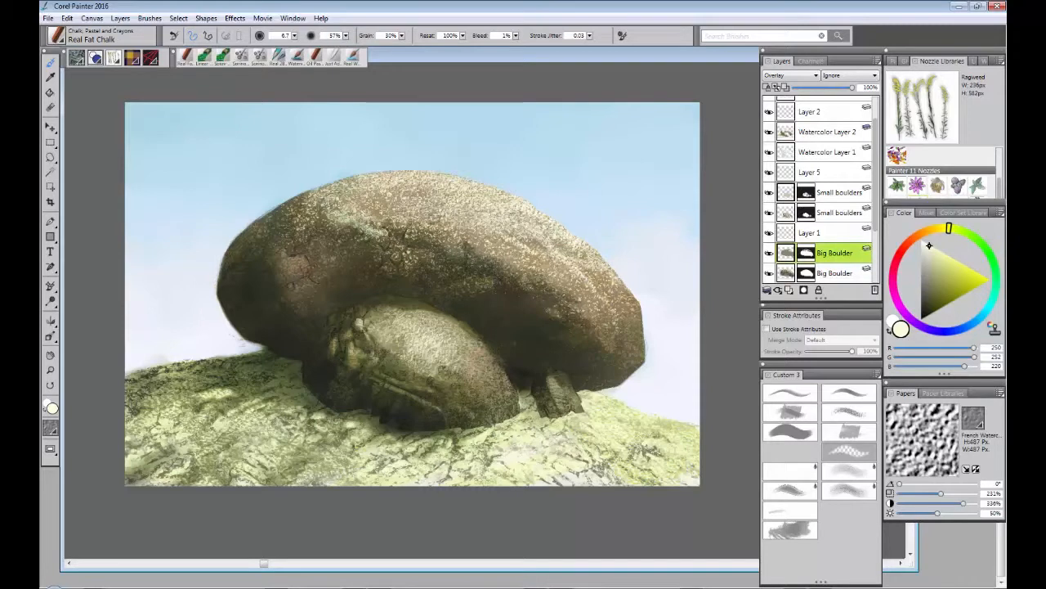
{"action": "left_click_drag", "start_coordinate": [621, 245], "coordinate": [633, 255]}
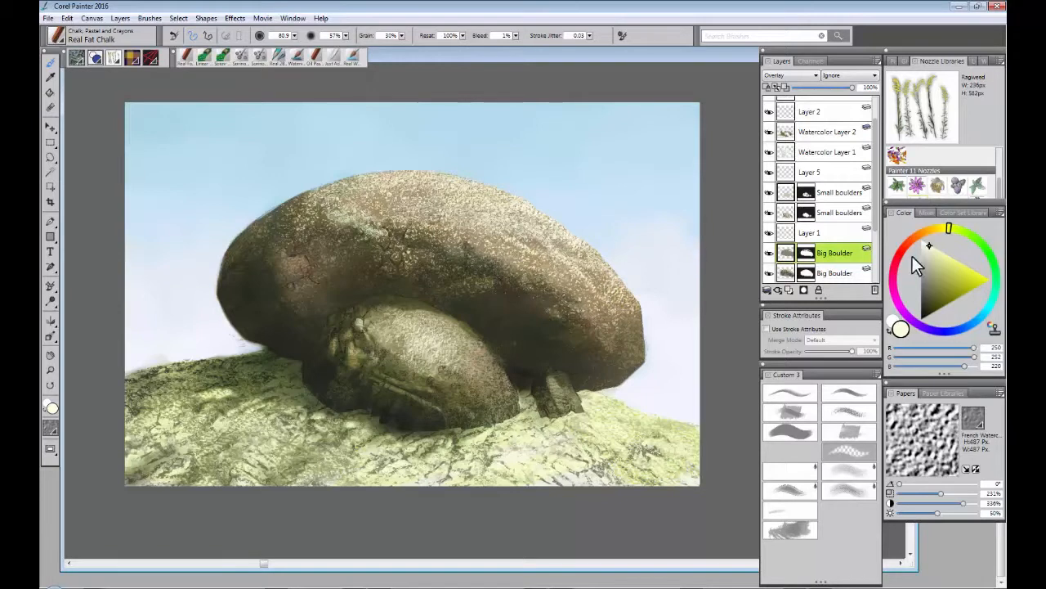
Step: Chalk greener highlights (R245 G252 B220) on the big boulder and a duller R203 G210 B178 patch on its left side with brush size 15
{"action": "left_click", "coordinate": [959, 230]}
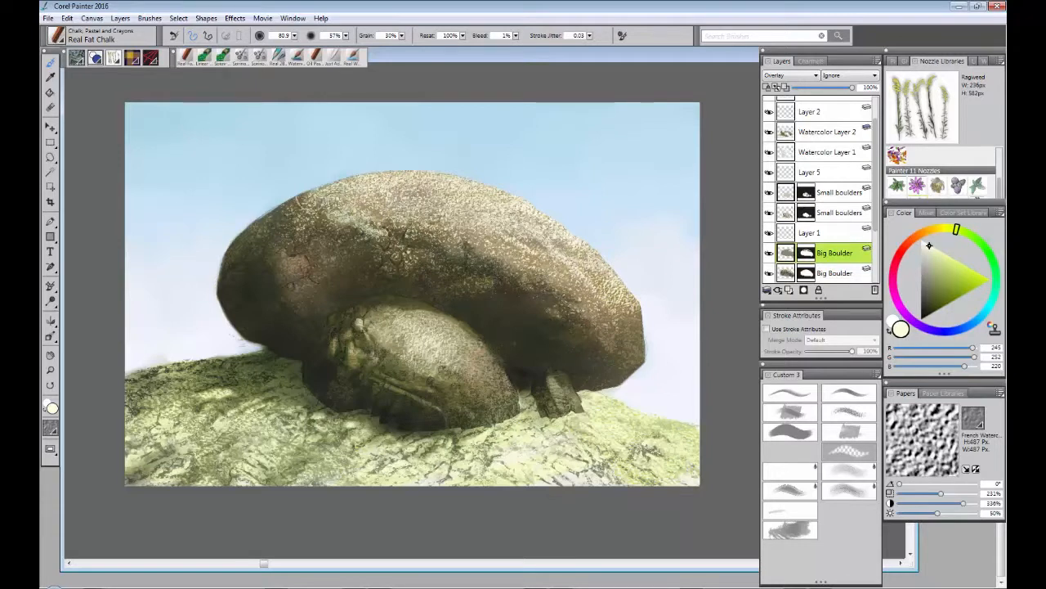
{"action": "left_click_drag", "start_coordinate": [335, 144], "coordinate": [340, 147]}
{"action": "left_click", "coordinate": [930, 260]}
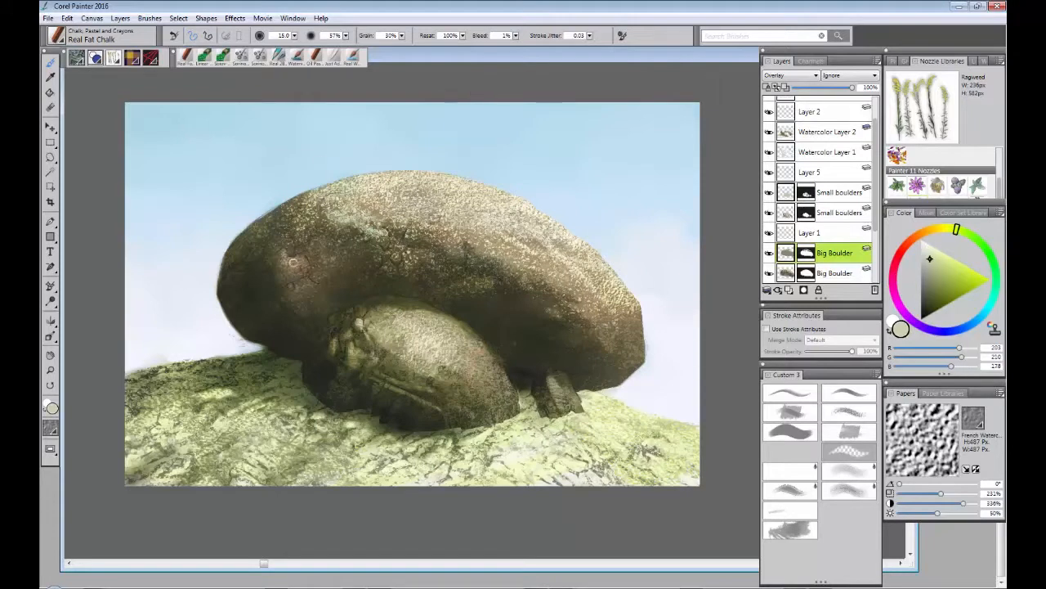
{"action": "left_click_drag", "start_coordinate": [304, 258], "coordinate": [283, 269]}
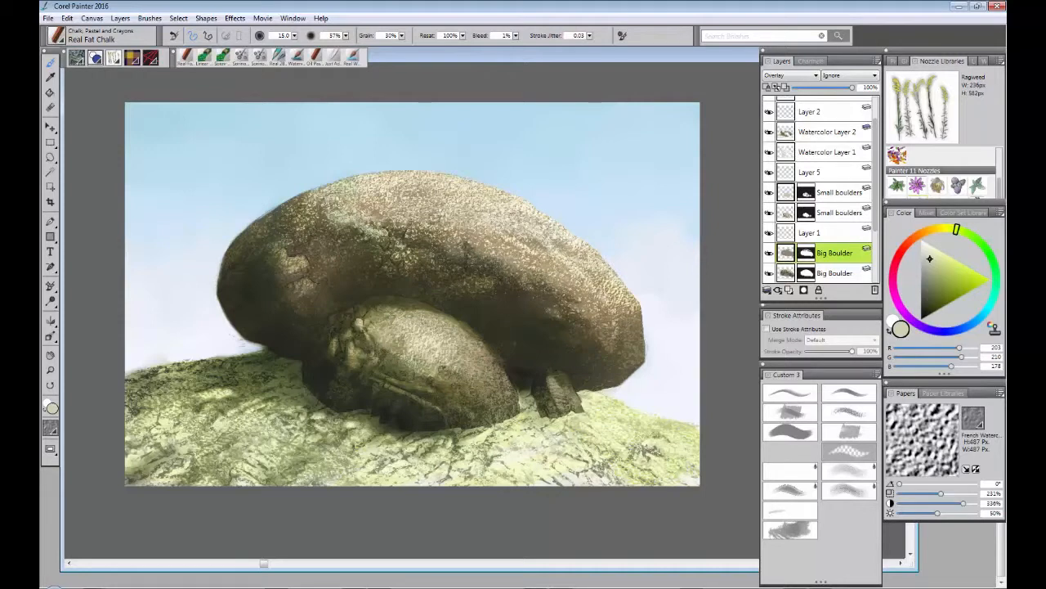
Step: Lightly erase parts of Watercolor Layer 1 and Watercolor Layer 2 over the boulders with a 12.4 eraser at 15% opacity
{"action": "left_click", "coordinate": [821, 153]}
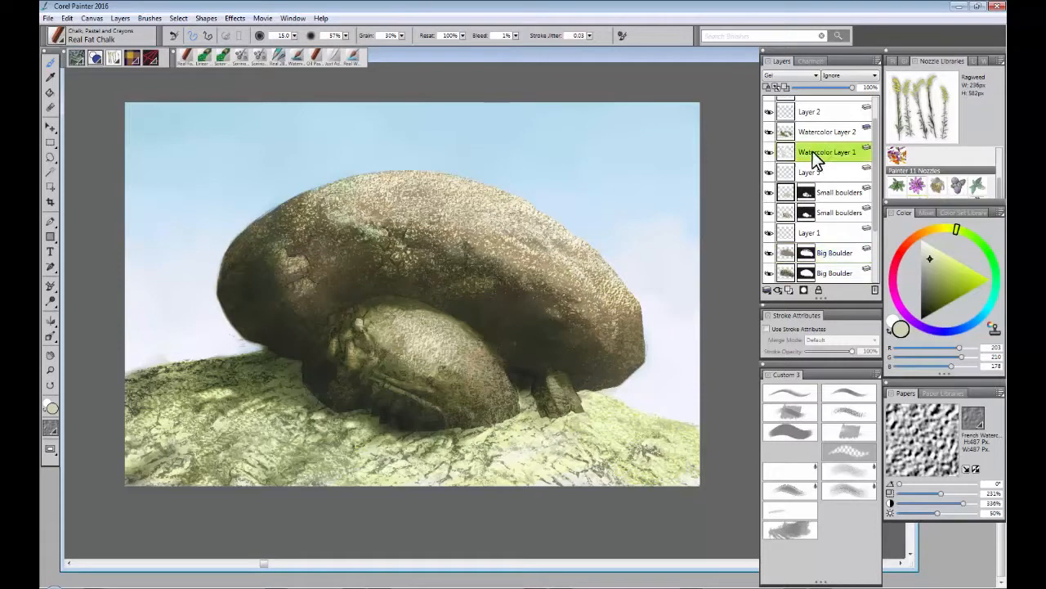
{"action": "key", "text": "n"}
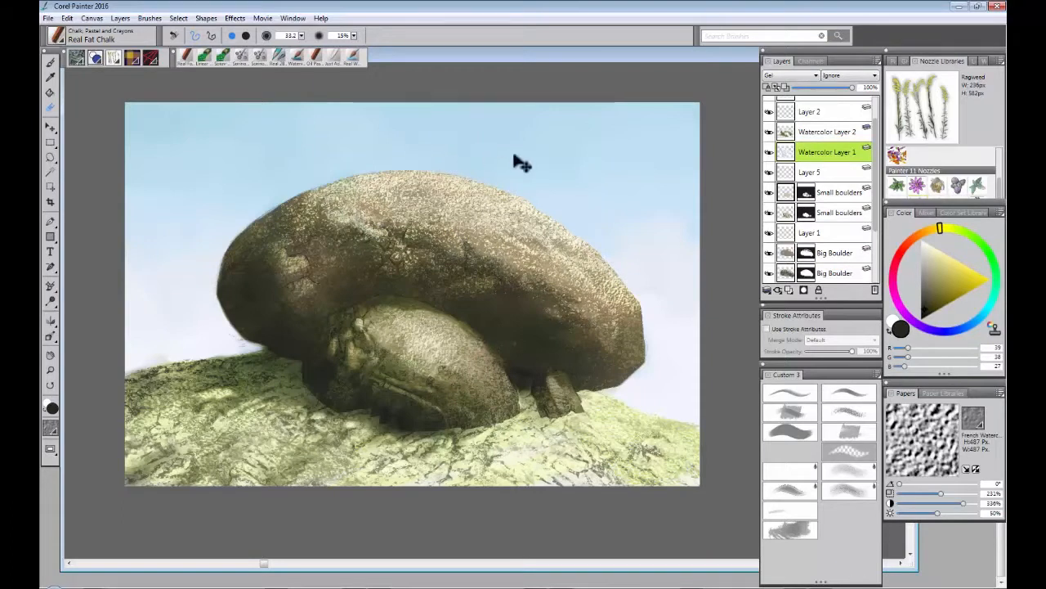
{"action": "left_click_drag", "start_coordinate": [709, 127], "coordinate": [710, 127]}
{"action": "left_click_drag", "start_coordinate": [449, 156], "coordinate": [457, 152]}
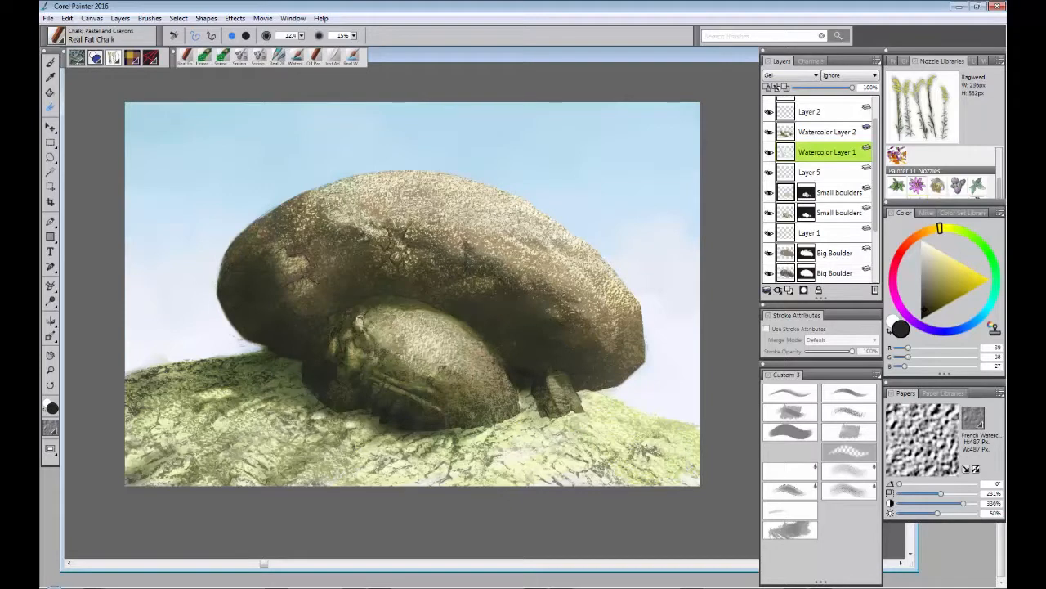
{"action": "left_click", "coordinate": [820, 135]}
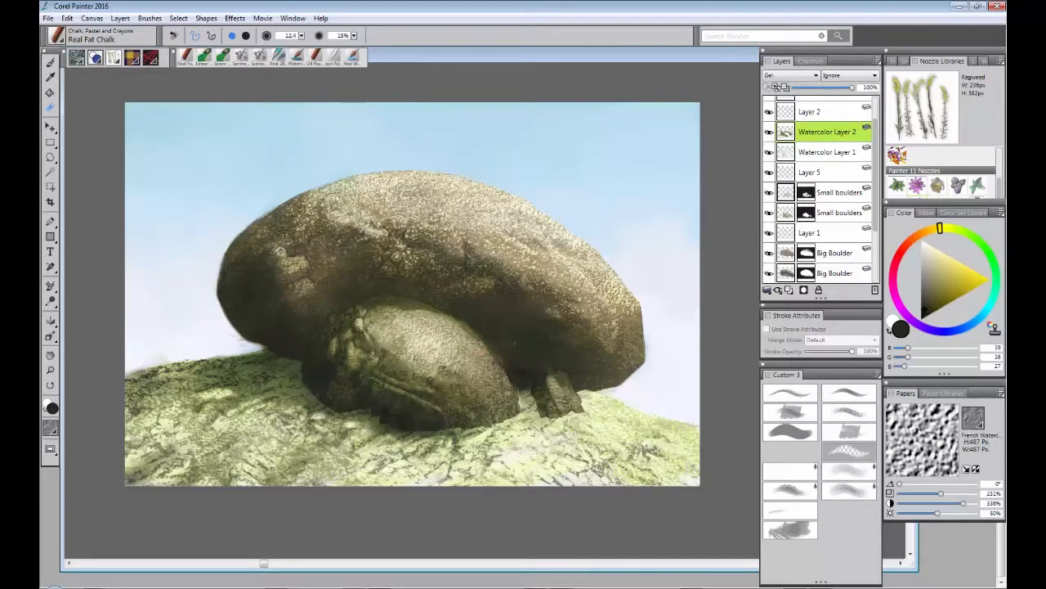
{"action": "left_click_drag", "start_coordinate": [319, 243], "coordinate": [308, 241]}
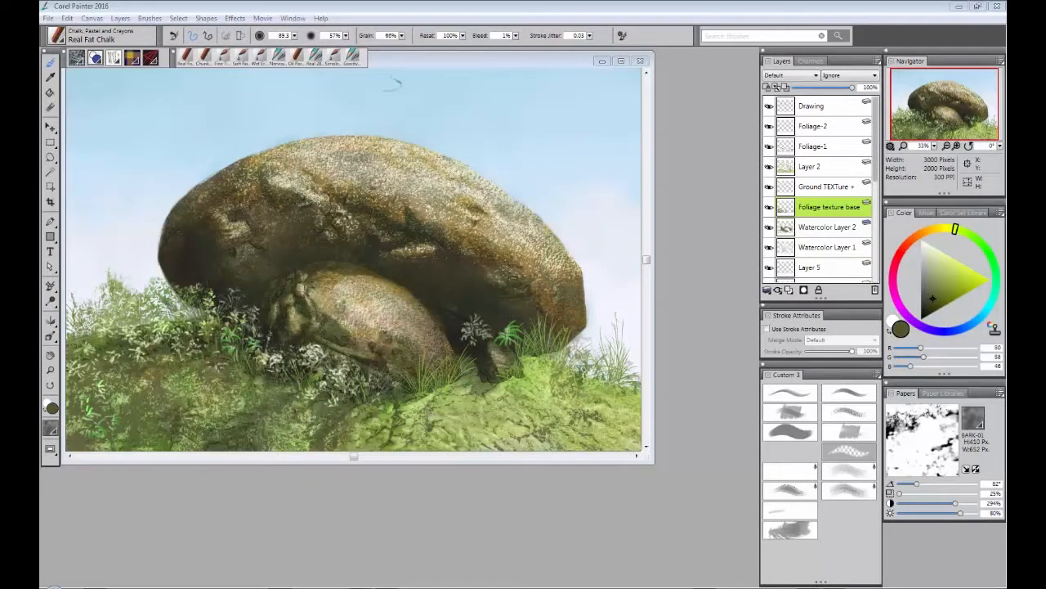
Step: Set the chalk grain to 60% and texture the ground on the Foliage texture base layer in olive R103 G116 B80 and R85 G91 B57
{"action": "left_click", "coordinate": [401, 35]}
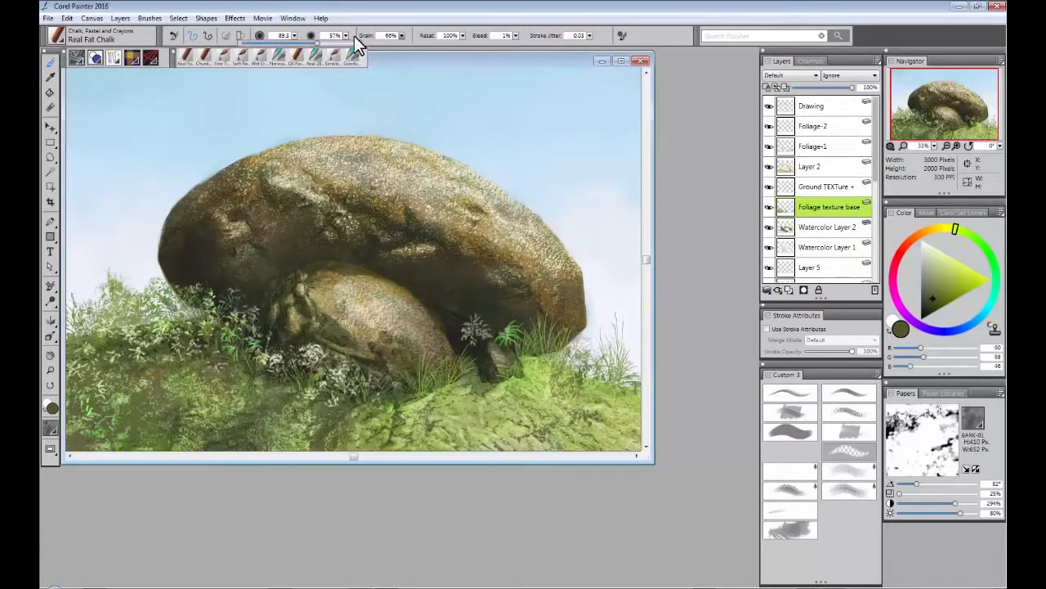
{"action": "left_click_drag", "start_coordinate": [280, 49], "coordinate": [284, 46]}
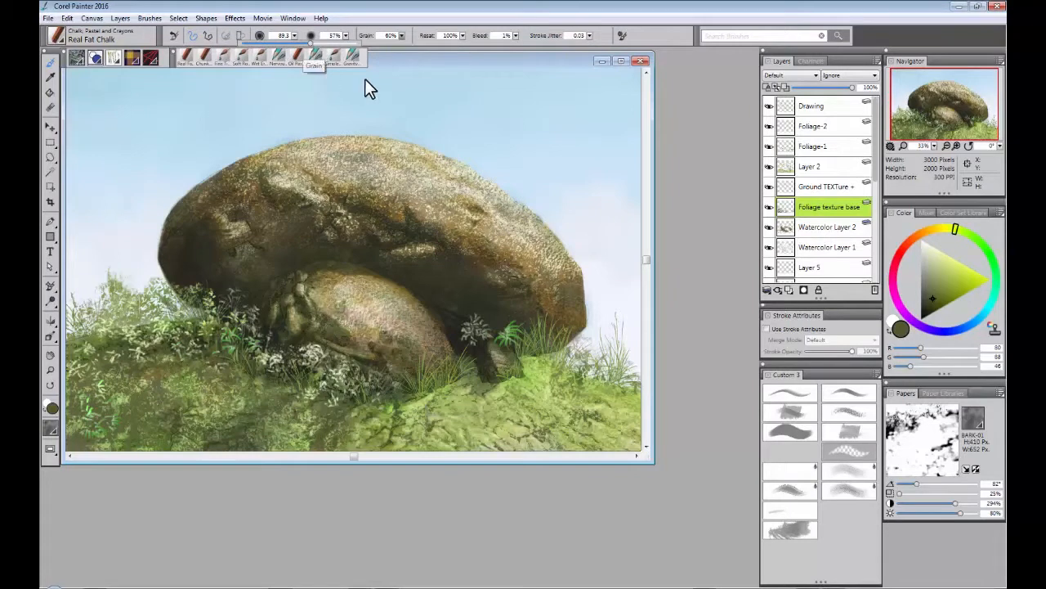
{"action": "left_click_drag", "start_coordinate": [932, 306], "coordinate": [940, 294]}
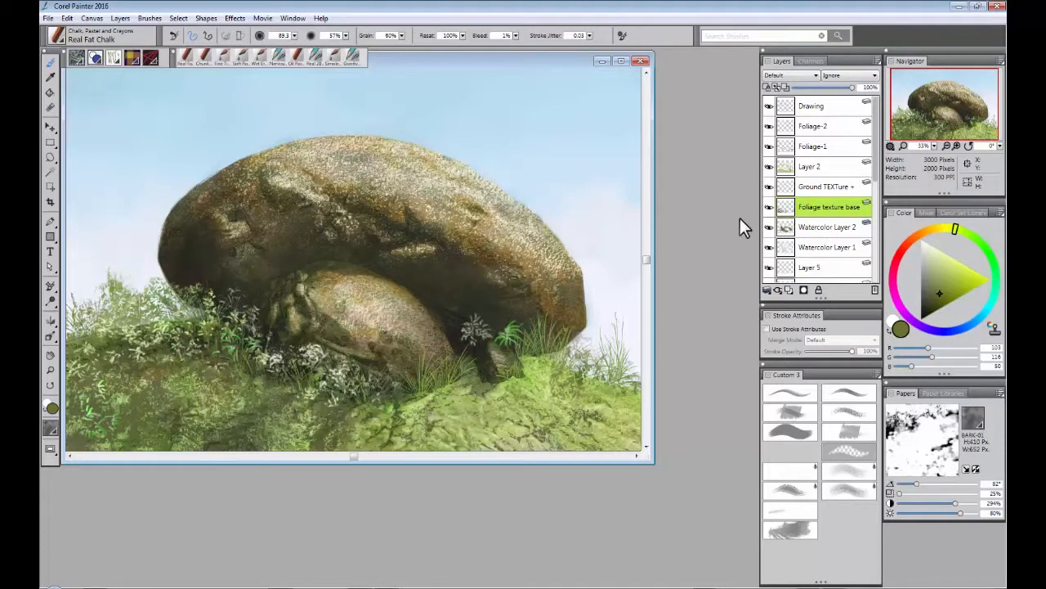
{"action": "mouse_move", "coordinate": [354, 416]}
{"action": "left_mouse_down"}
{"action": "mouse_move", "coordinate": [355, 402]}
{"action": "mouse_move", "coordinate": [337, 419]}
{"action": "left_mouse_up"}
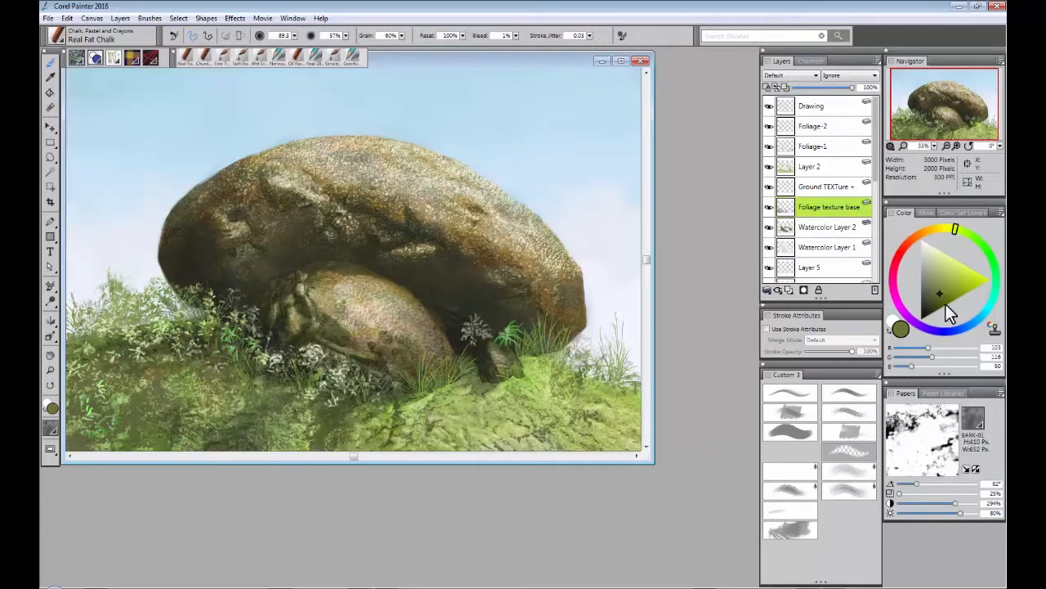
{"action": "left_click_drag", "start_coordinate": [941, 298], "coordinate": [932, 297]}
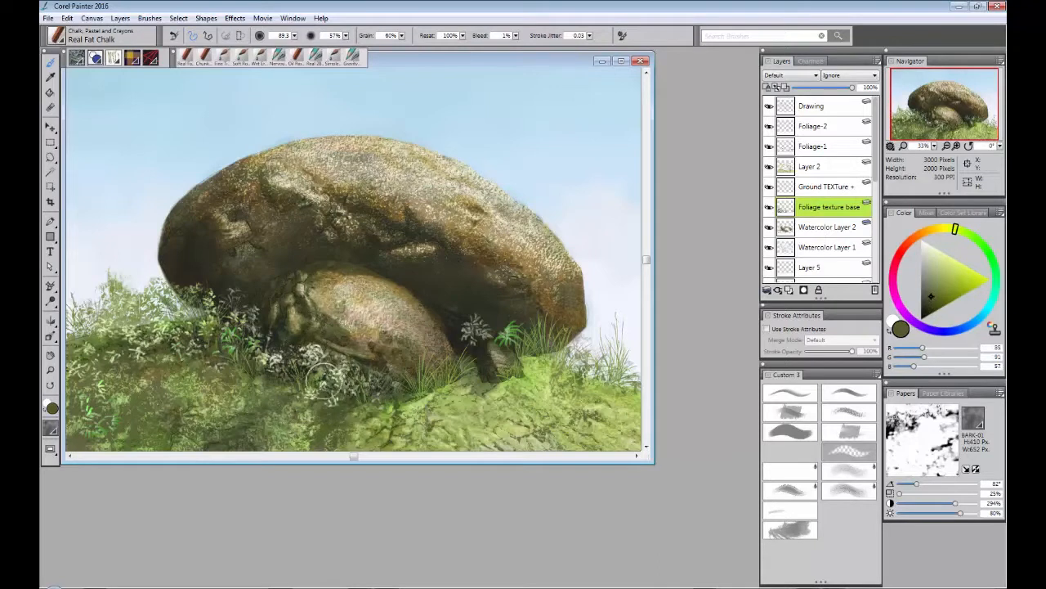
{"action": "left_click_drag", "start_coordinate": [335, 415], "coordinate": [327, 436]}
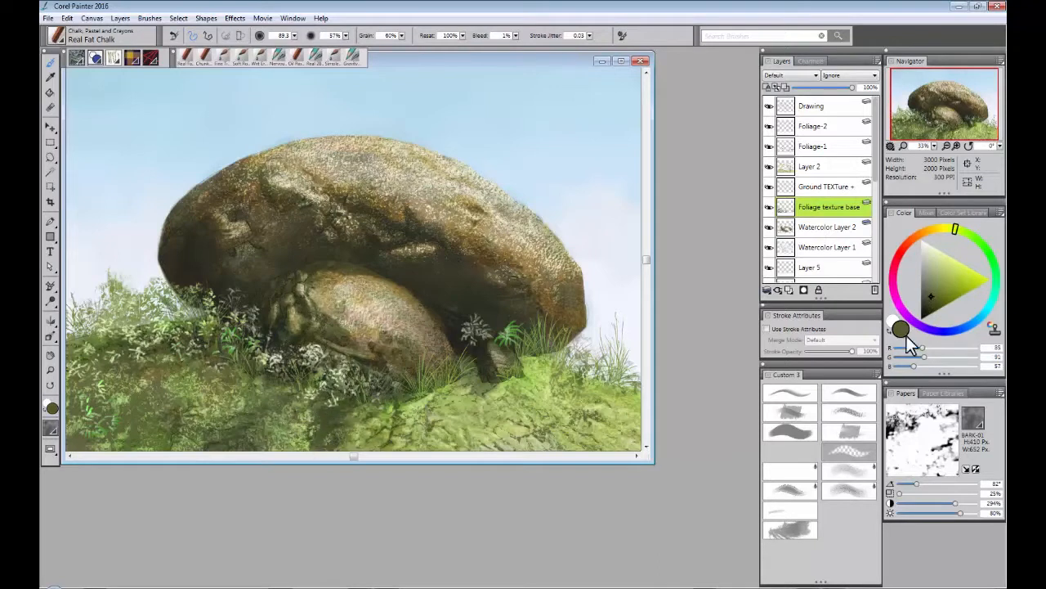
Step: Try a chalk stroke on the ground with the BARK-01 grain inverted, undo it and restore the grain
{"action": "left_click", "coordinate": [975, 470]}
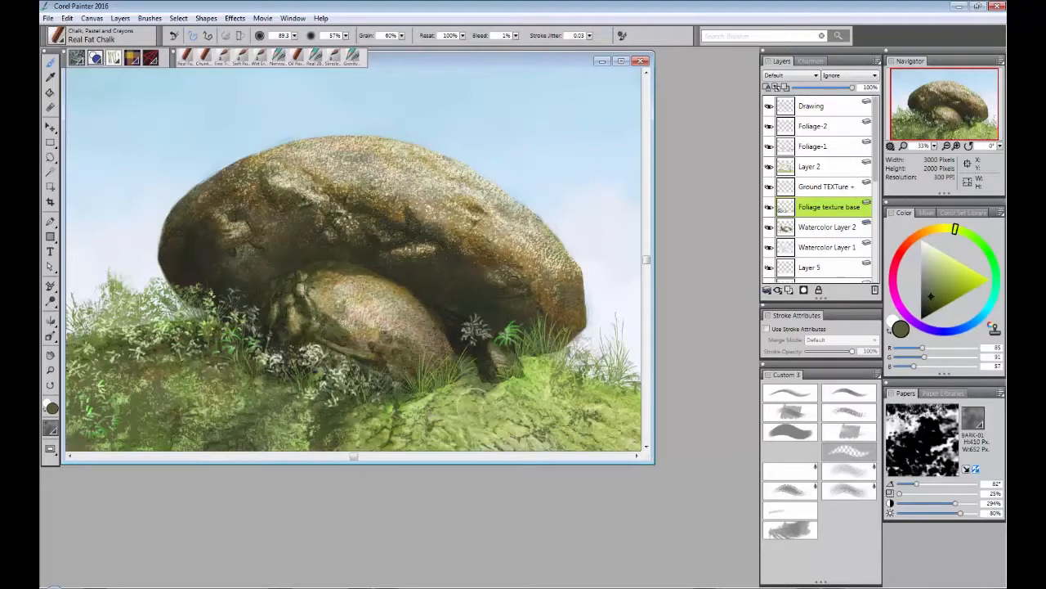
{"action": "left_click_drag", "start_coordinate": [327, 439], "coordinate": [339, 420]}
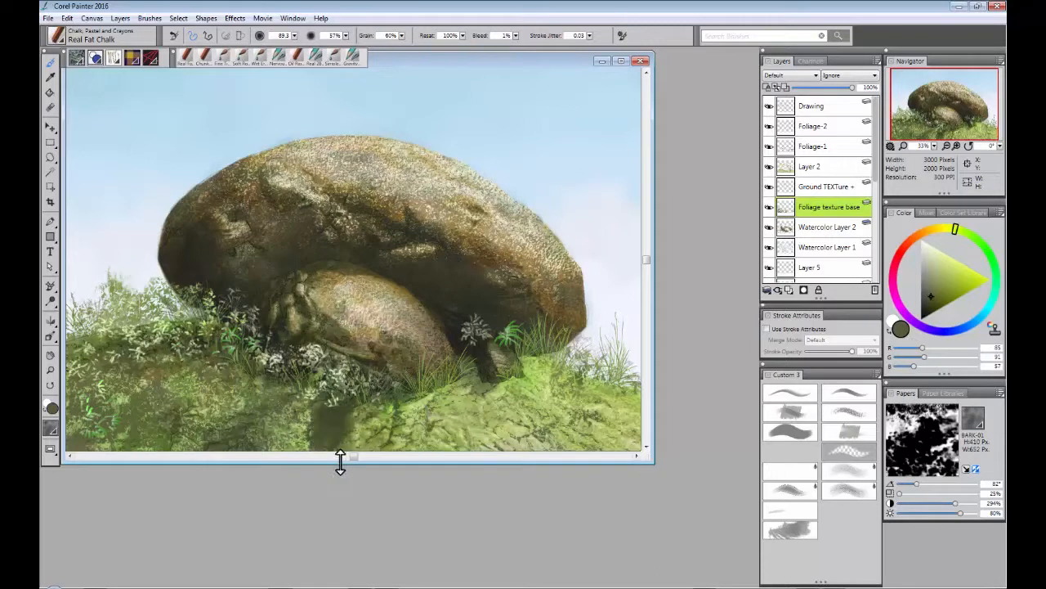
{"action": "key", "text": "ctrl+z"}
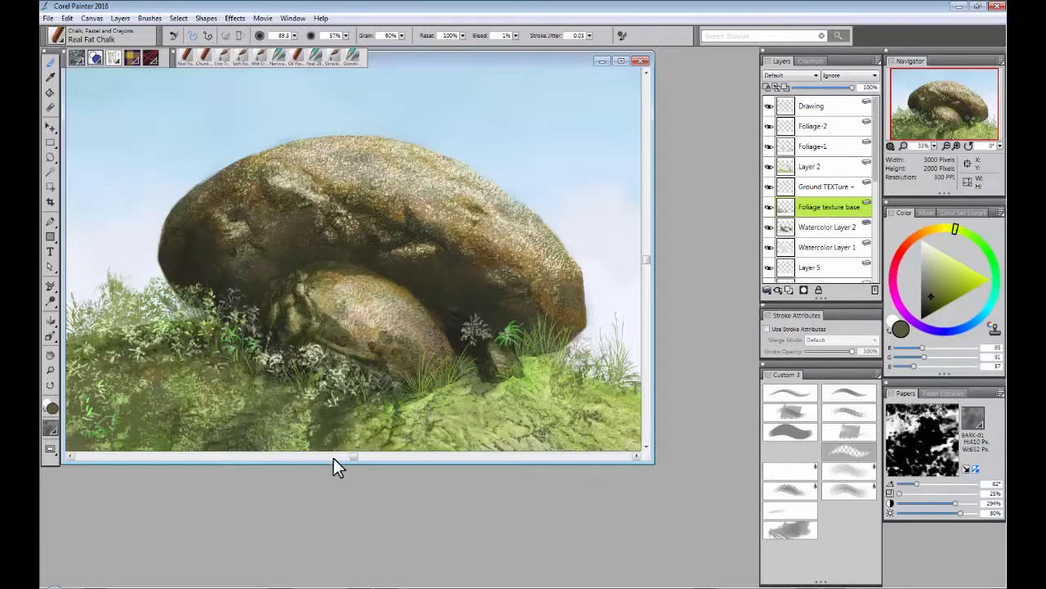
{"action": "left_click", "coordinate": [975, 470]}
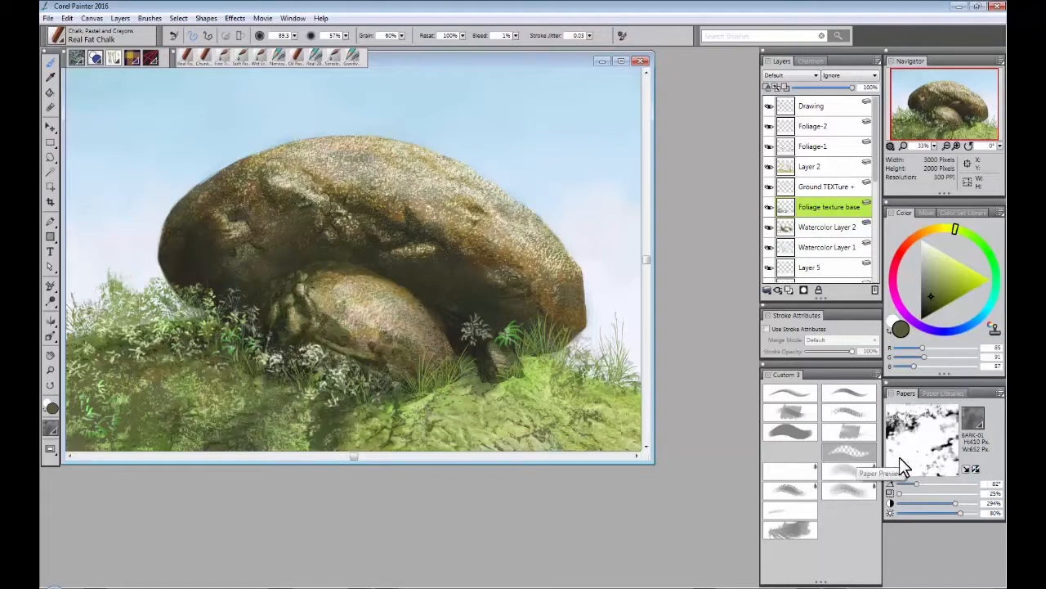
Step: Chalk dark olive bark texture over the ground below the small boulder, with grain raised to 82% and brush size reduced to 33.2
{"action": "left_click_drag", "start_coordinate": [285, 394], "coordinate": [250, 418]}
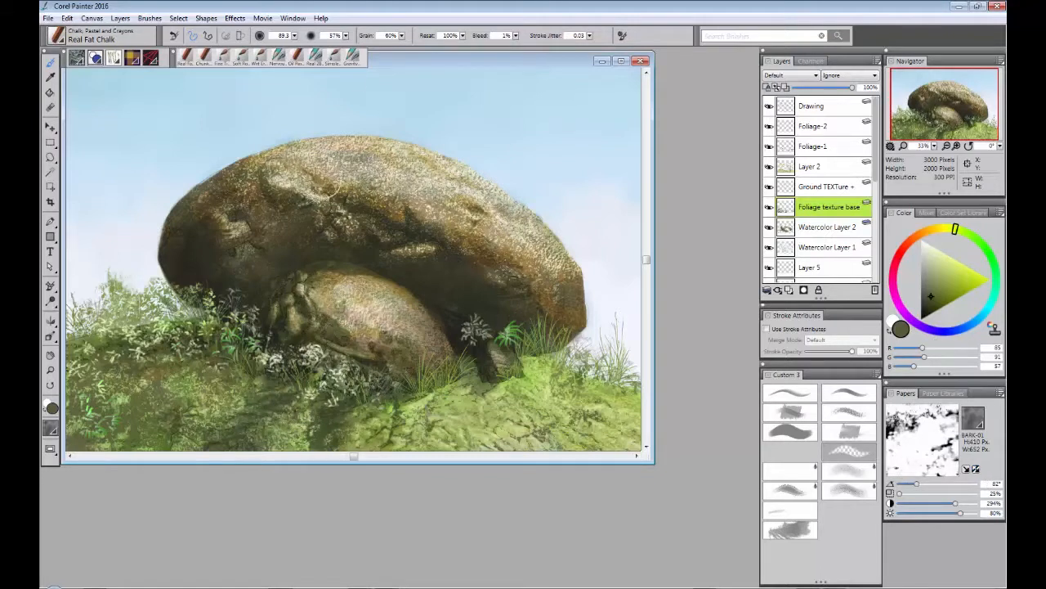
{"action": "left_click", "coordinate": [402, 36]}
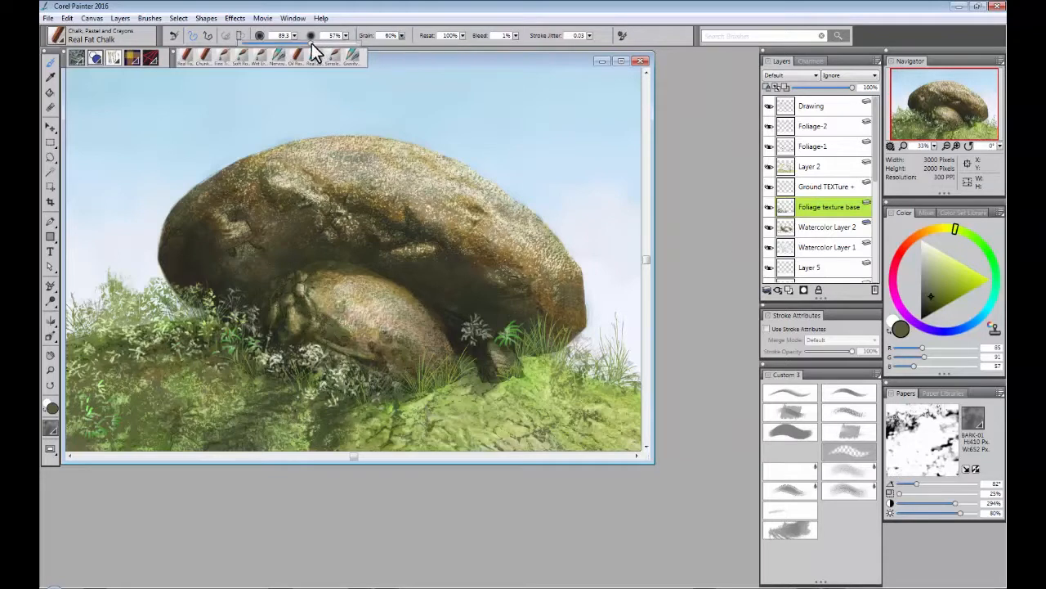
{"action": "left_click_drag", "start_coordinate": [328, 45], "coordinate": [338, 45]}
{"action": "left_click", "coordinate": [340, 421]}
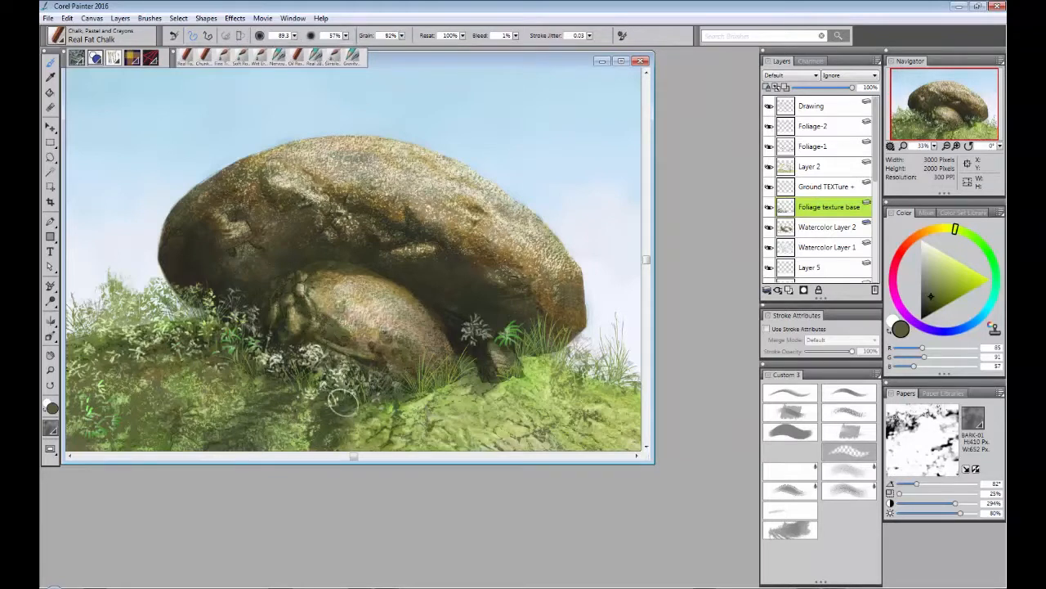
{"action": "left_click_drag", "start_coordinate": [344, 399], "coordinate": [346, 400]}
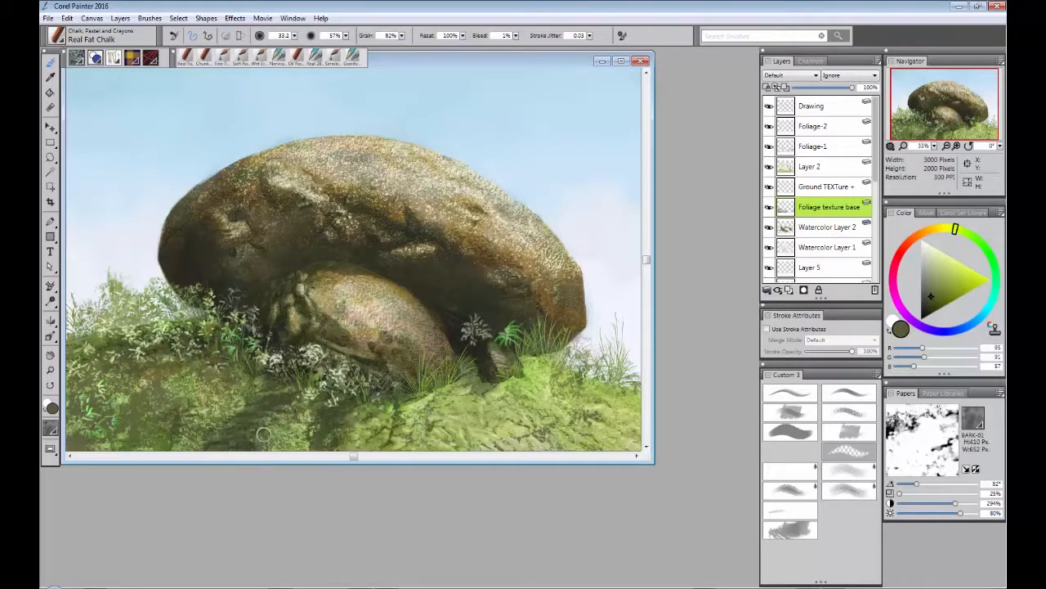
Step: Enlarge the document window and chalk lighter olive (R114 G126 B66) and dark green (R68 G74 B44) texture on the left ground
{"action": "left_click", "coordinate": [938, 289]}
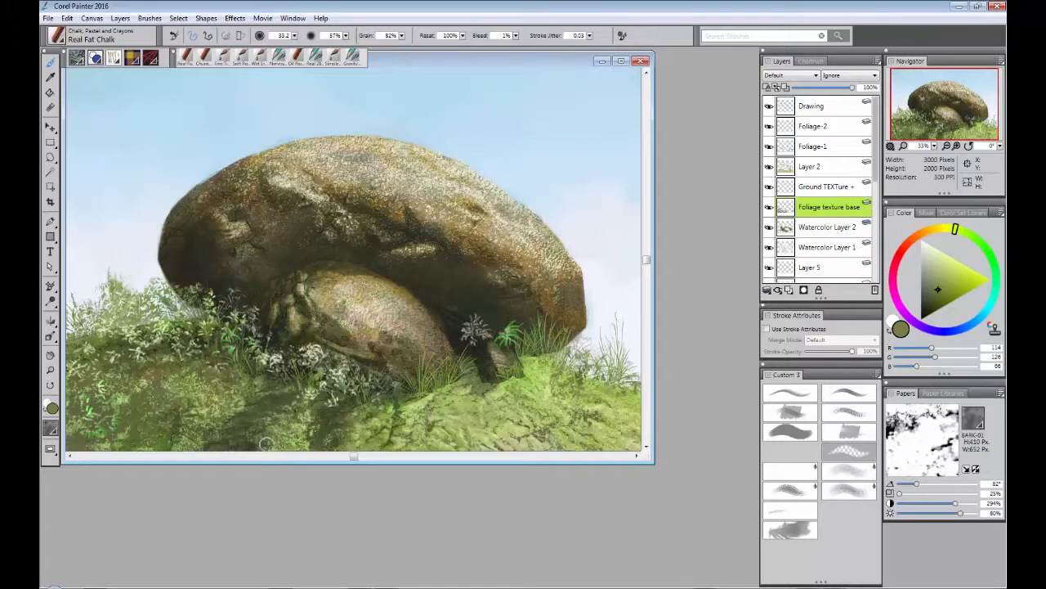
{"action": "scroll", "coordinate": [269, 446], "scroll_direction": "left", "scroll_amount": 5}
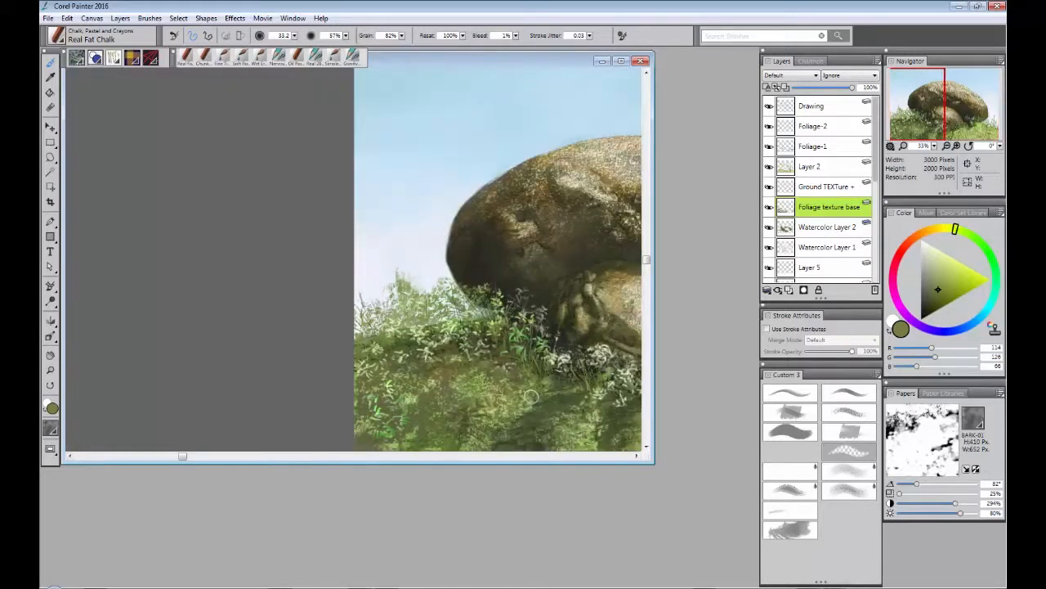
{"action": "left_click_drag", "start_coordinate": [537, 374], "coordinate": [245, 380]}
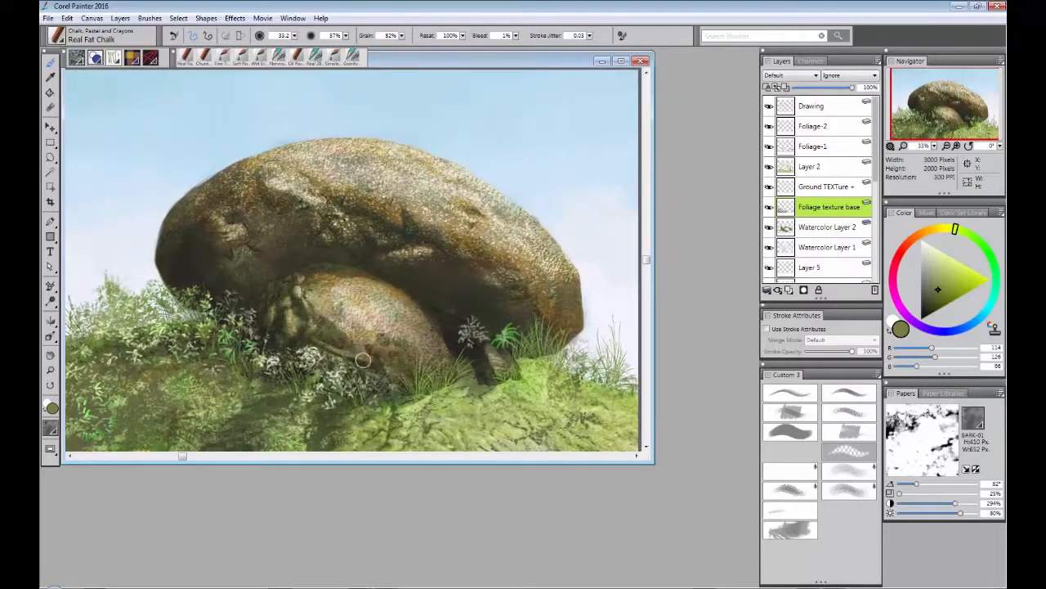
{"action": "mouse_move", "coordinate": [651, 462]}
{"action": "left_mouse_down"}
{"action": "mouse_move", "coordinate": [752, 553]}
{"action": "mouse_move", "coordinate": [733, 518]}
{"action": "mouse_move", "coordinate": [750, 560]}
{"action": "left_mouse_up"}
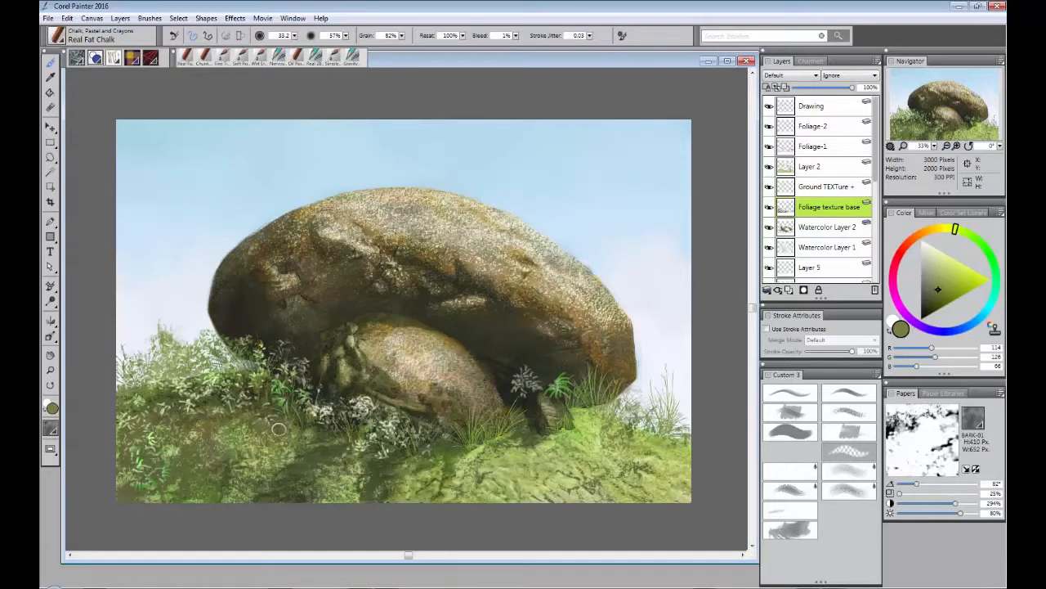
{"action": "left_click_drag", "start_coordinate": [933, 291], "coordinate": [929, 302]}
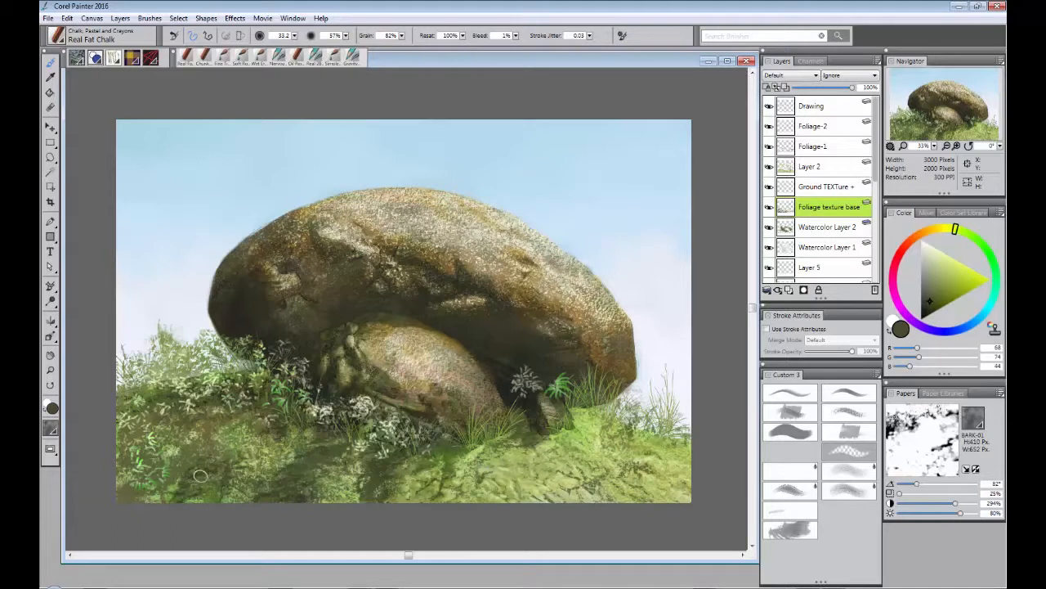
Step: Lower the chalk grain to 12% and texture the ground below the boulders in dark green, olive (R104 G116 B54) and grey-green (R140 G145 B117)
{"action": "left_click", "coordinate": [401, 36]}
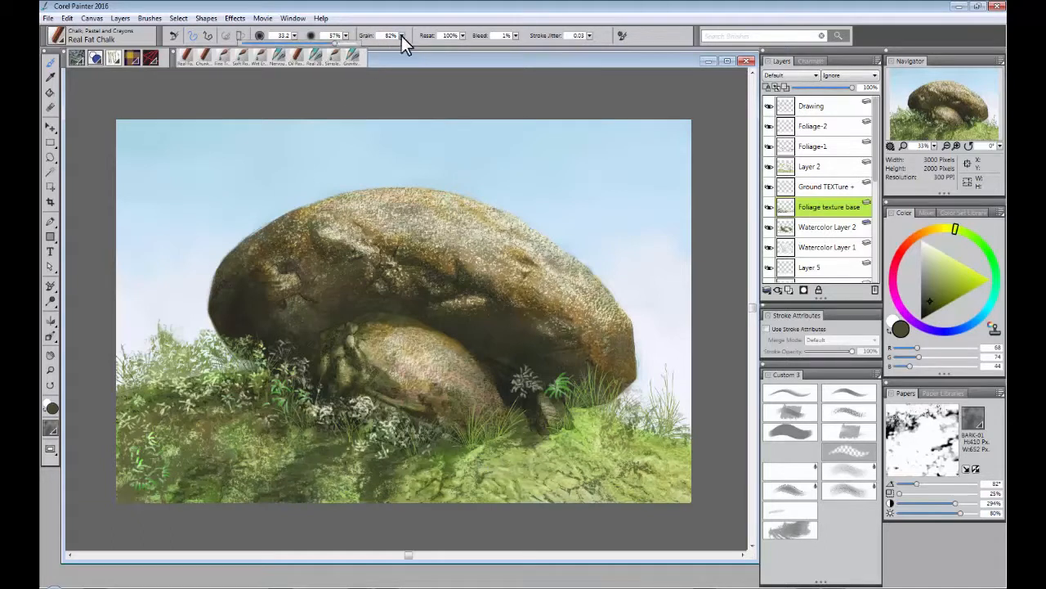
{"action": "left_click_drag", "start_coordinate": [332, 46], "coordinate": [275, 59]}
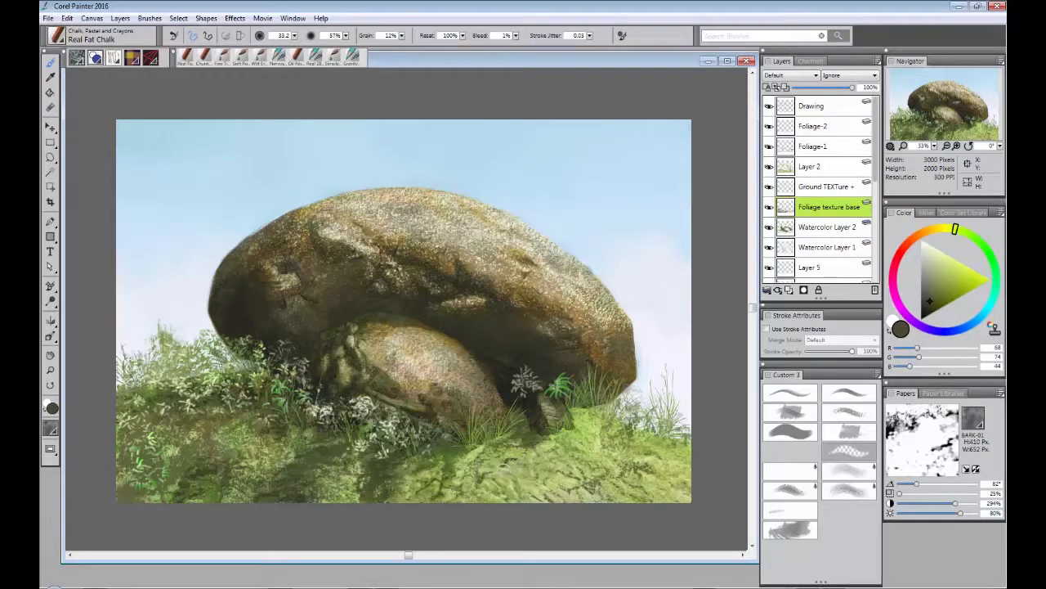
{"action": "left_click_drag", "start_coordinate": [502, 462], "coordinate": [505, 450]}
{"action": "left_click", "coordinate": [939, 293]}
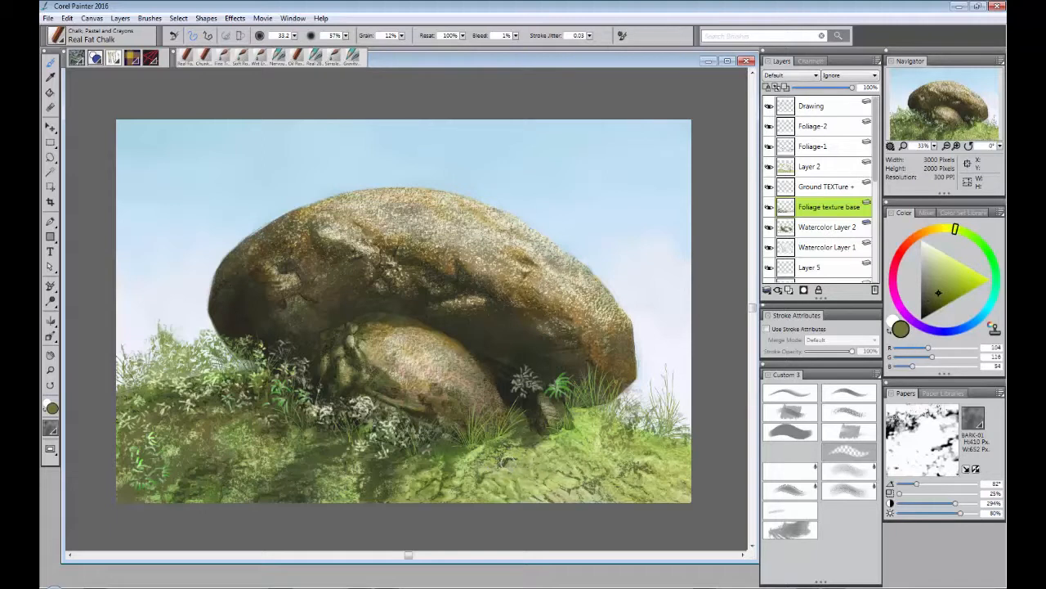
{"action": "left_click", "coordinate": [928, 279]}
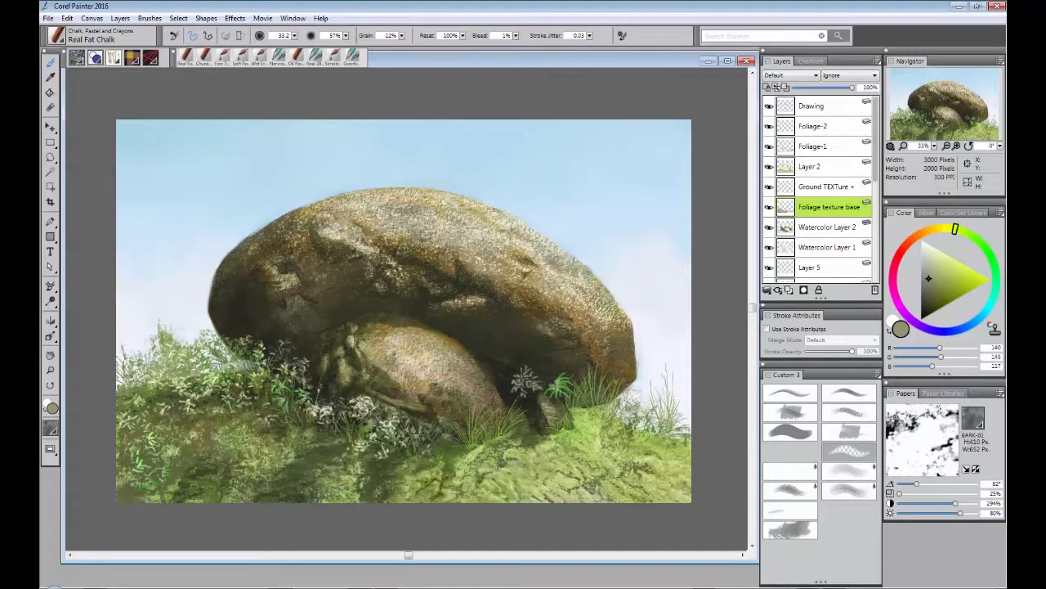
Step: Raise the chalk grain to 93% and work dark olive bark texture into the ground, using R64 G69 B41 and R84 G96 B34
{"action": "left_click", "coordinate": [402, 35]}
{"action": "left_click_drag", "start_coordinate": [254, 44], "coordinate": [376, 52]}
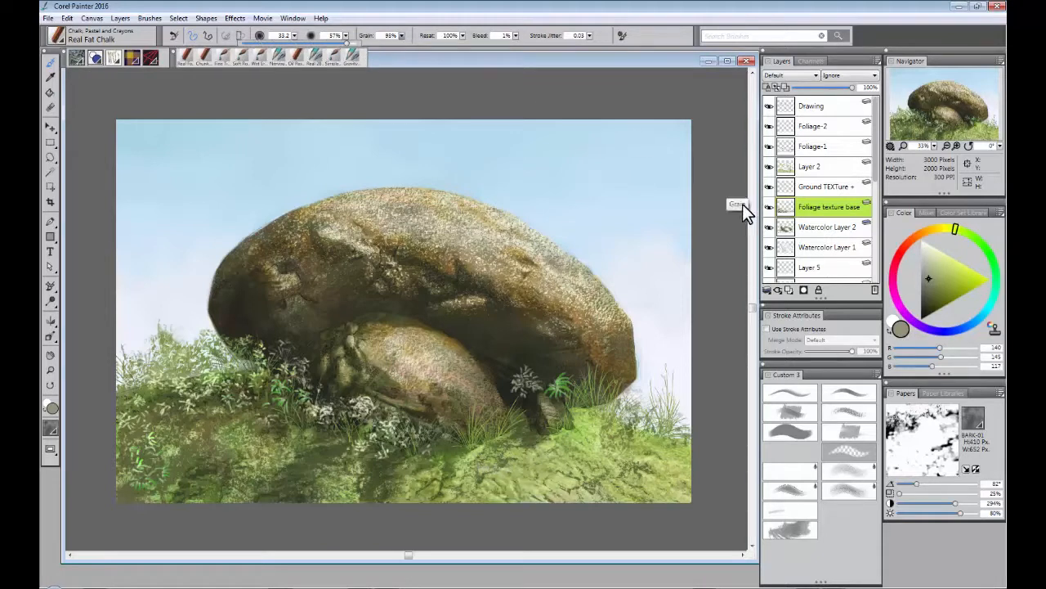
{"action": "left_click_drag", "start_coordinate": [930, 286], "coordinate": [930, 304]}
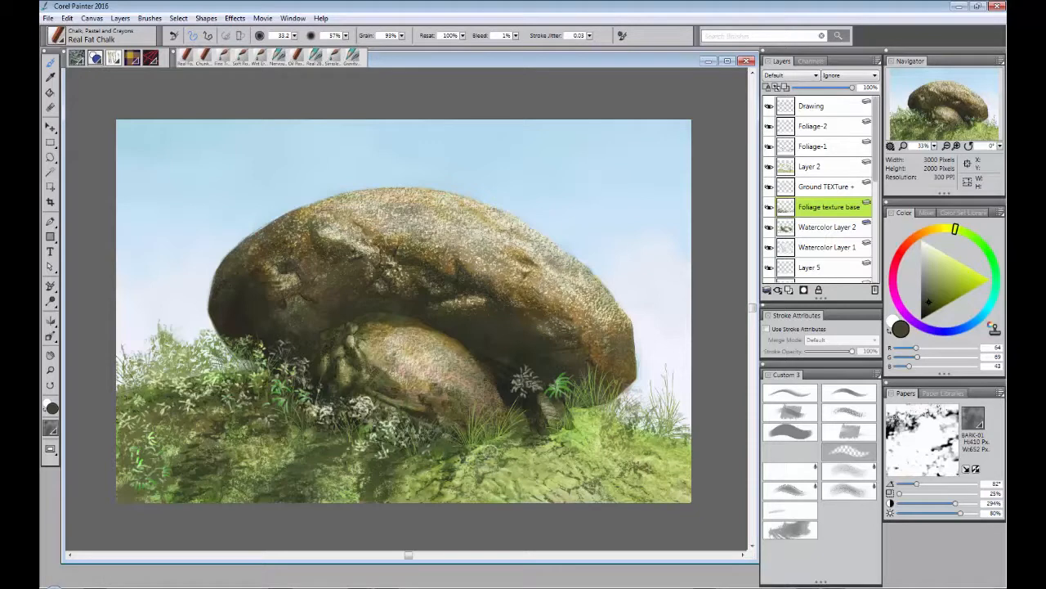
{"action": "left_click", "coordinate": [938, 300]}
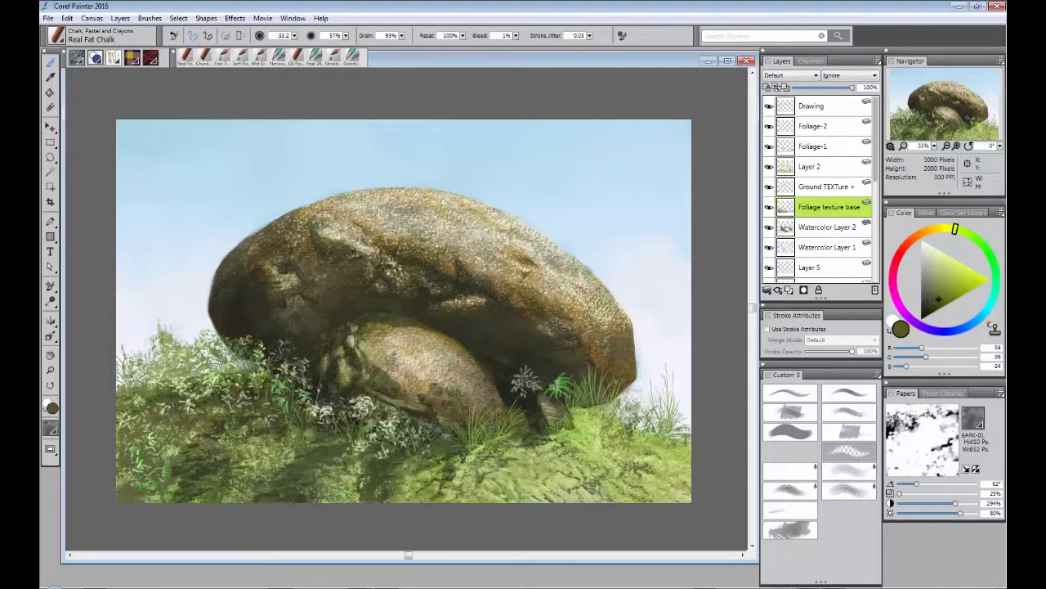